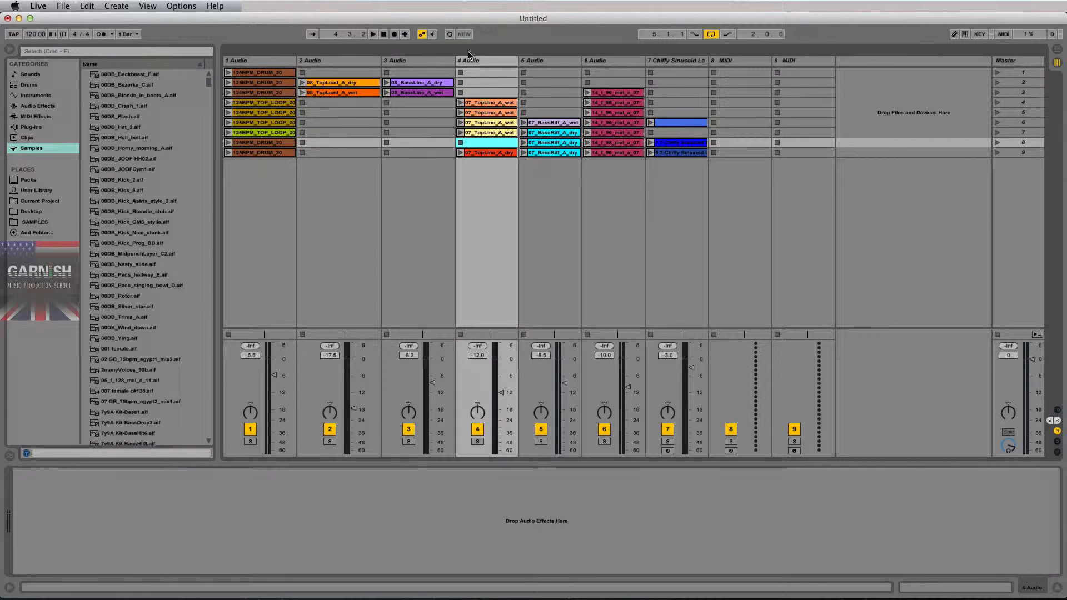
- Switch to Finder and open the Live folder inside the home folder's Music folder in a new window
{"action": "left_click", "coordinate": [485, 142]}
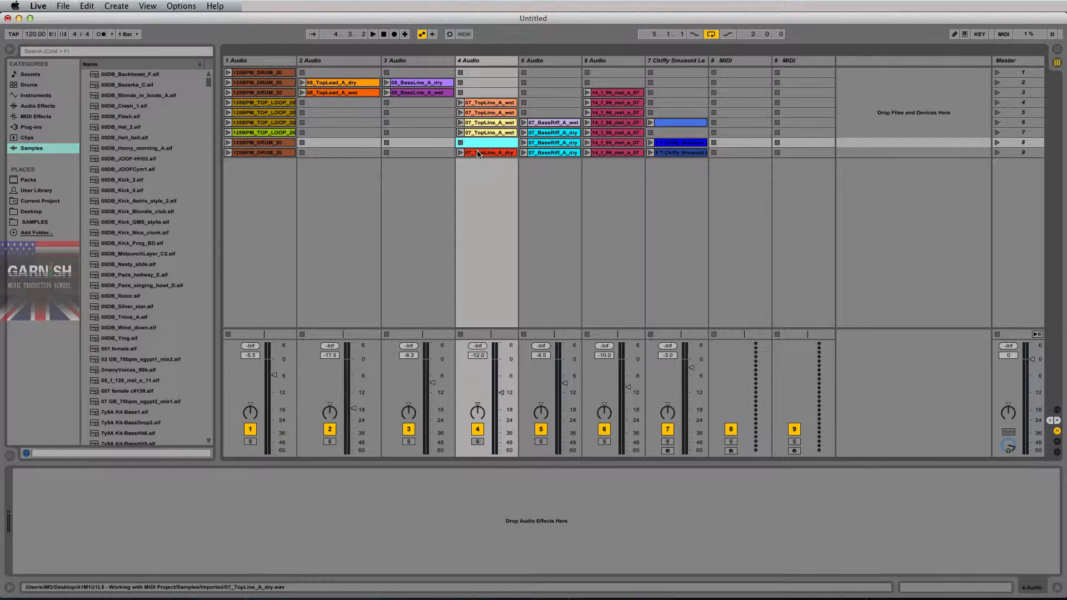
{"action": "key", "text": "super+Tab"}
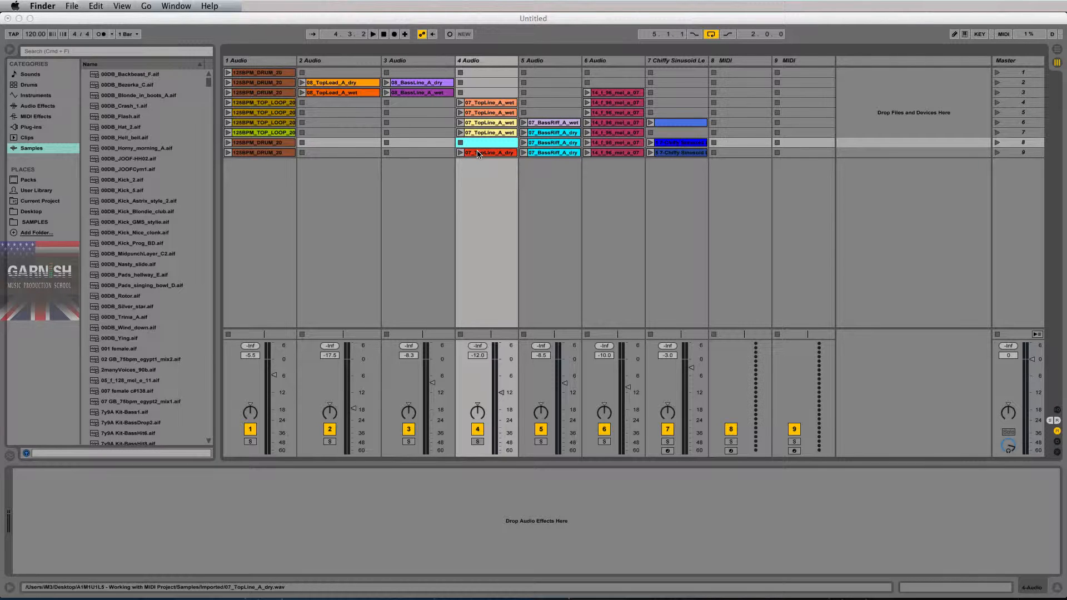
{"action": "key", "text": "super+n"}
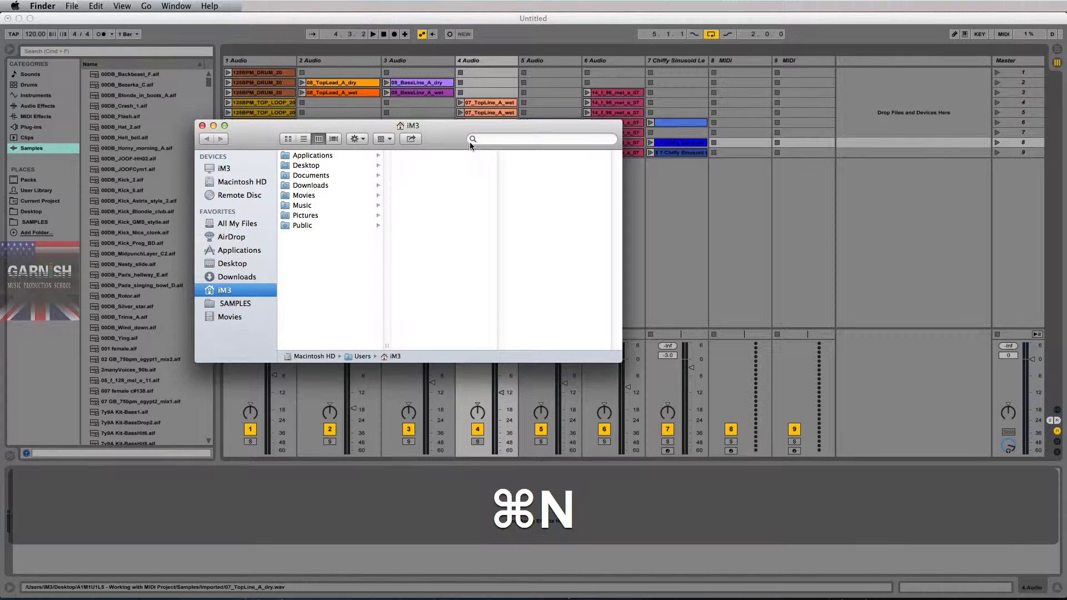
{"action": "left_click_drag", "start_coordinate": [476, 129], "coordinate": [525, 115]}
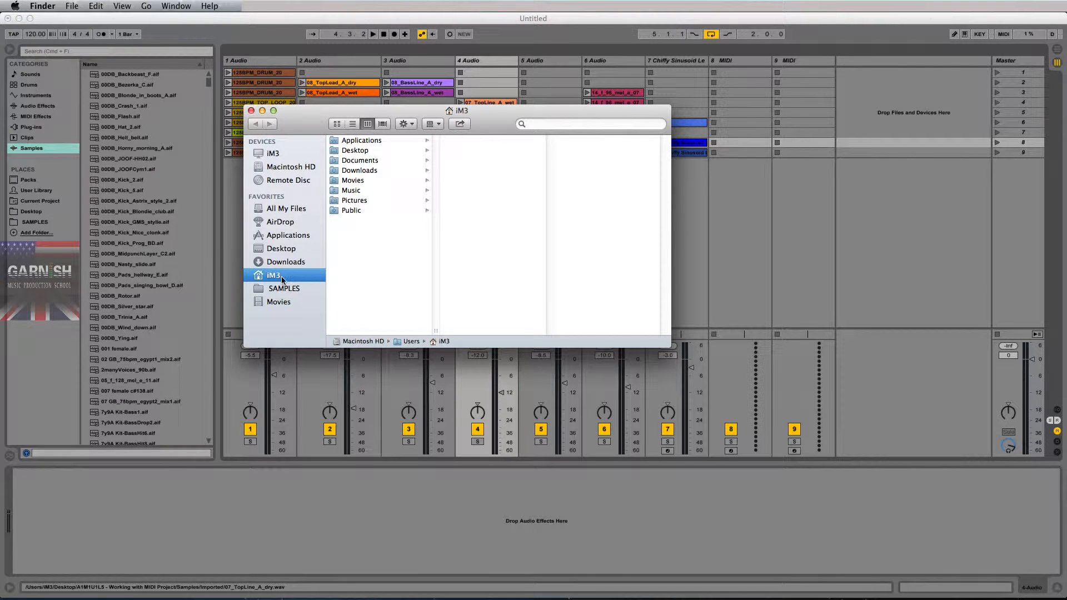
{"action": "left_click", "coordinate": [351, 191]}
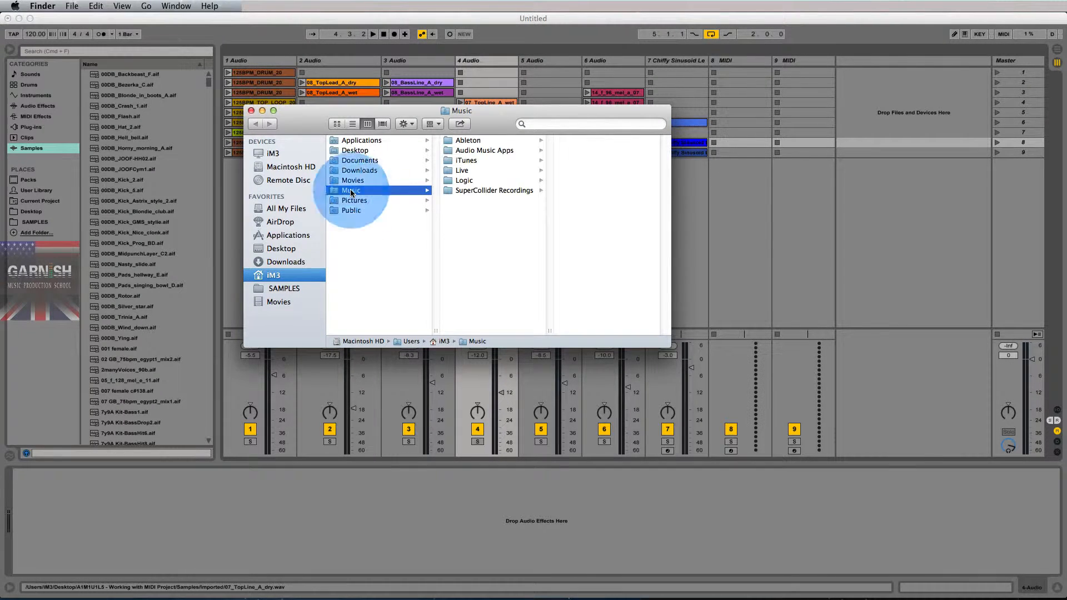
{"action": "left_click", "coordinate": [465, 173]}
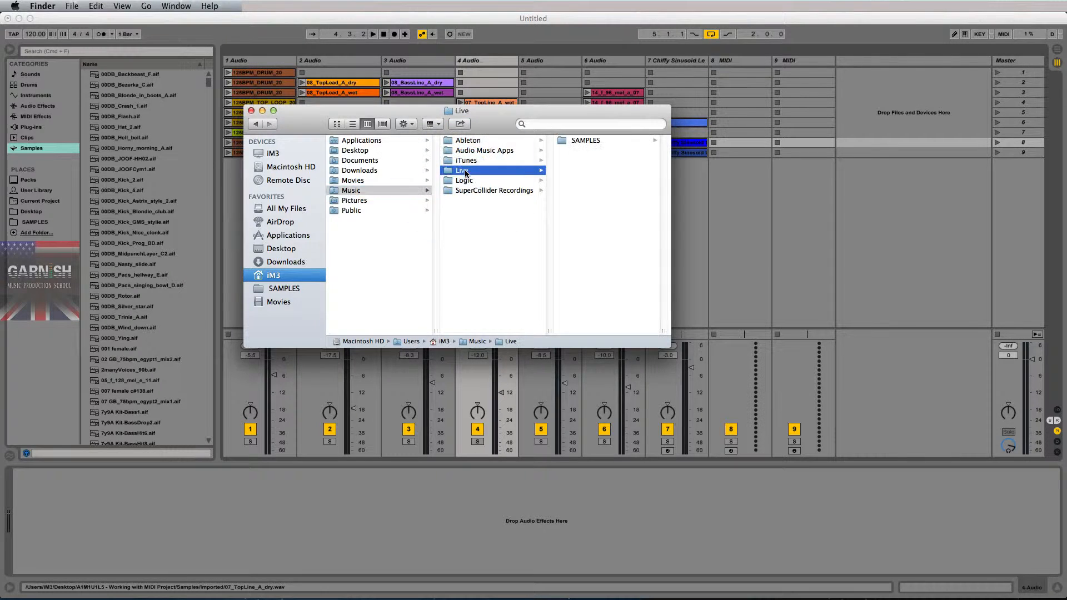
- Create a new folder named SESSIONS inside the Live folder, alongside SAMPLES
{"action": "left_click", "coordinate": [595, 142]}
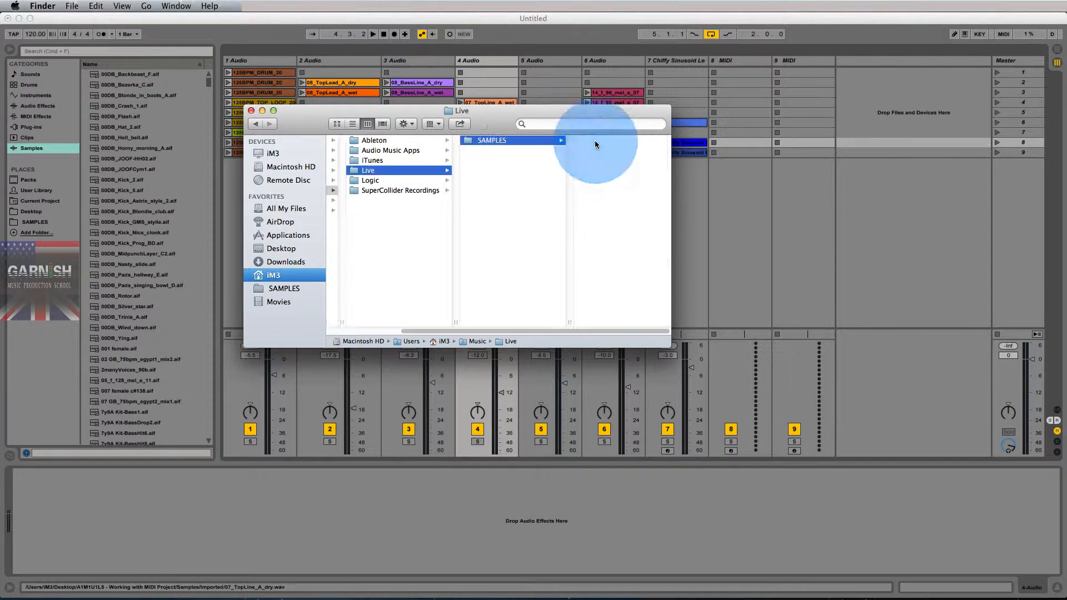
{"action": "left_click", "coordinate": [474, 185]}
{"action": "right_click", "coordinate": [474, 185]}
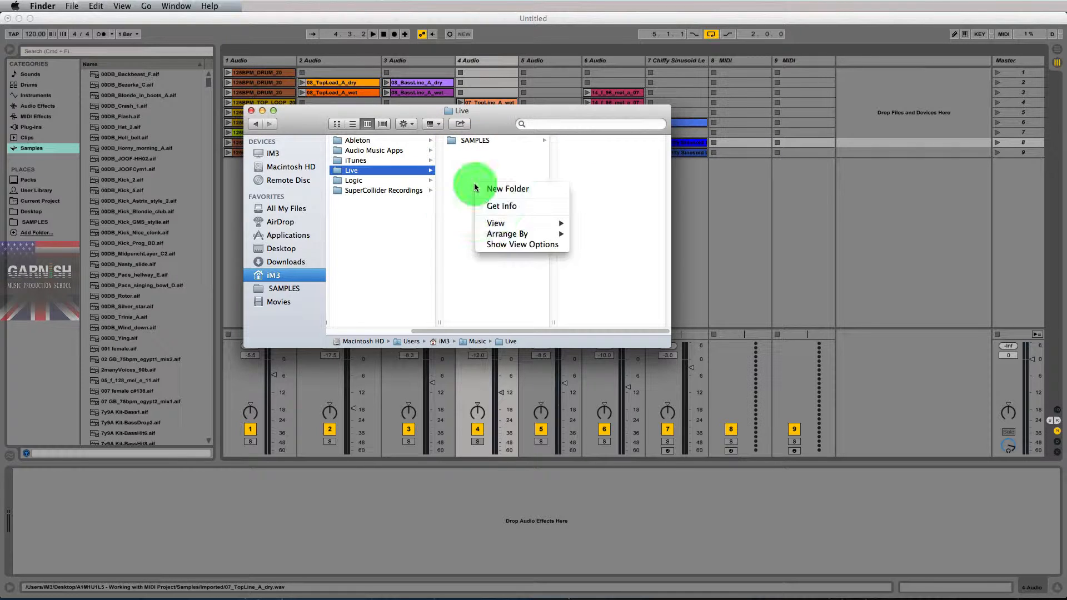
{"action": "left_click", "coordinate": [489, 189]}
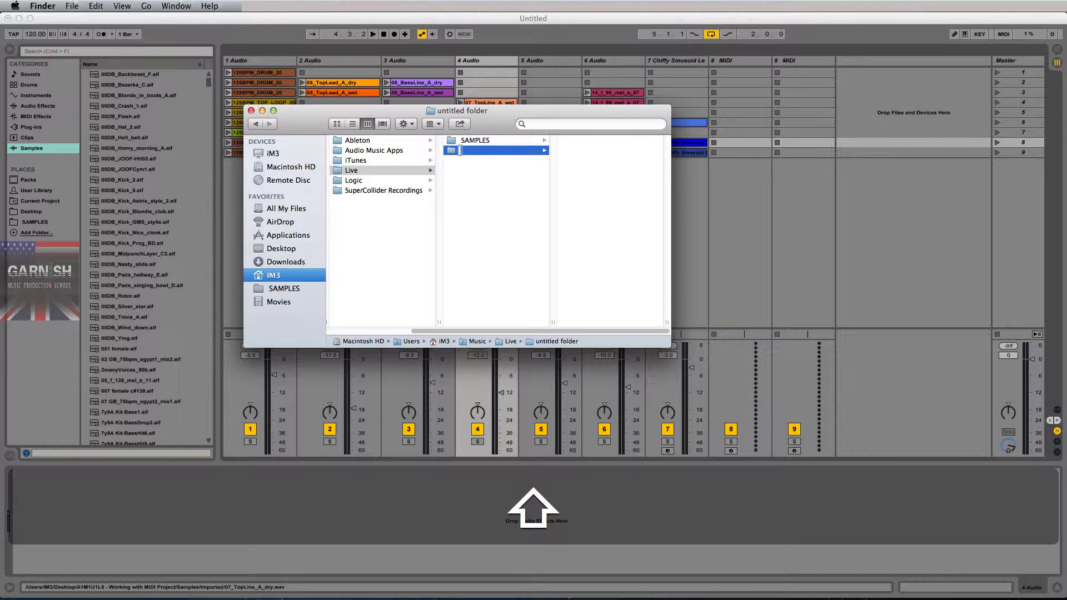
{"action": "type", "text": "SESSIO"}
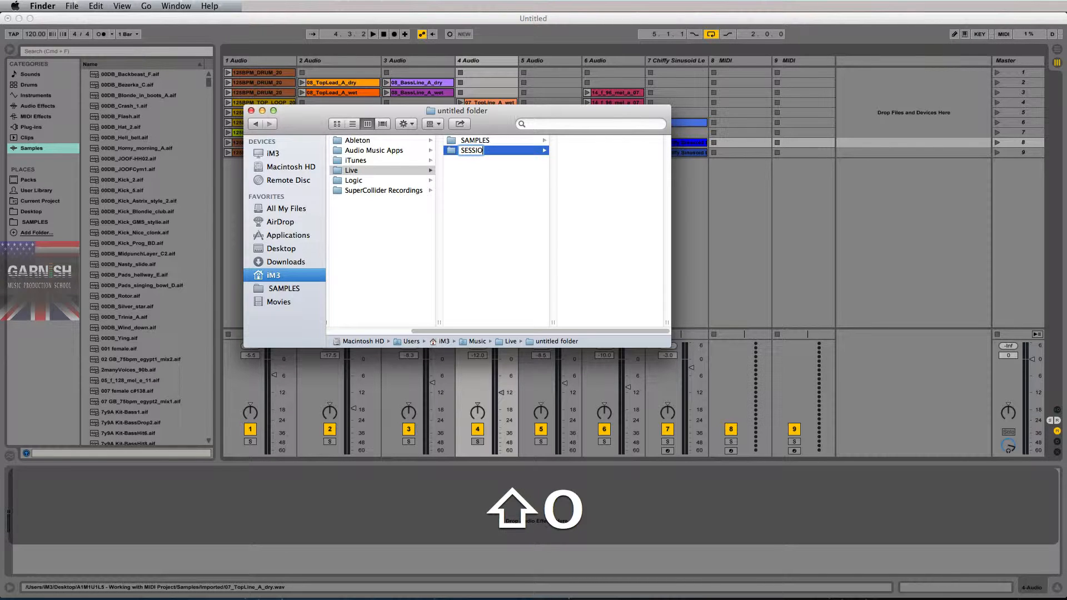
{"action": "type", "text": "NS"}
{"action": "key", "text": "Return"}
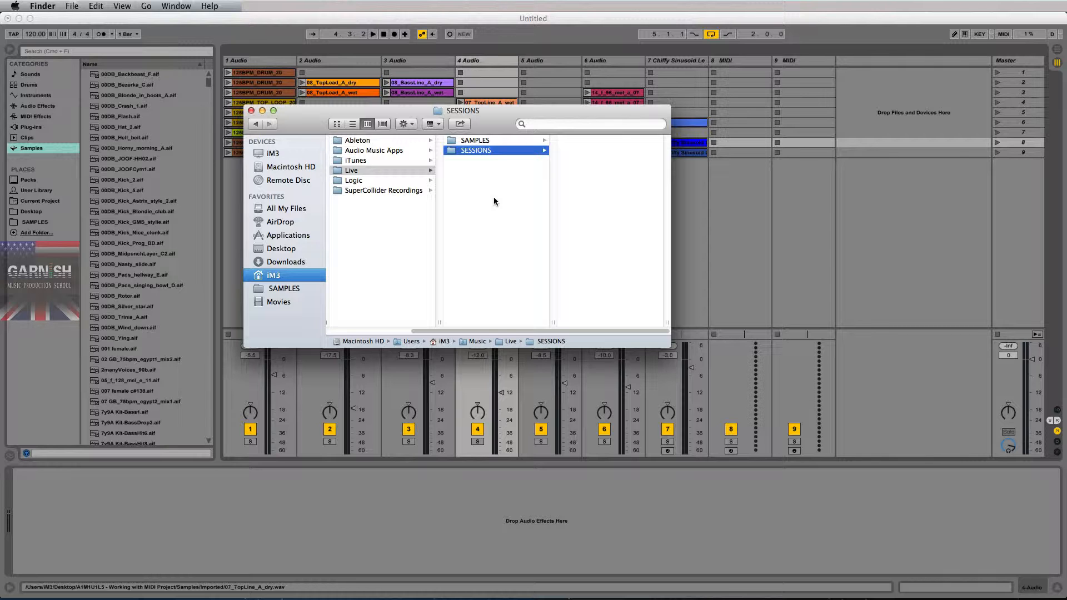
- Examine the contents of the Music folder's Ableton and Live subfolders, including SAMPLES and SESSIONS
{"action": "scroll", "coordinate": [493, 212], "scroll_direction": "left", "scroll_amount": 3}
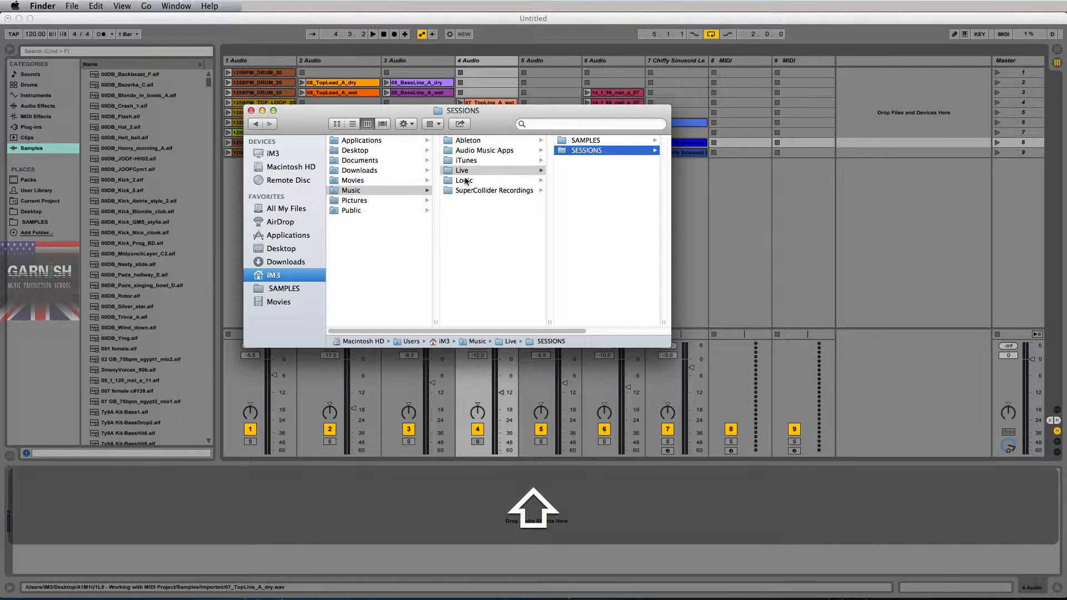
{"action": "left_click", "coordinate": [352, 192]}
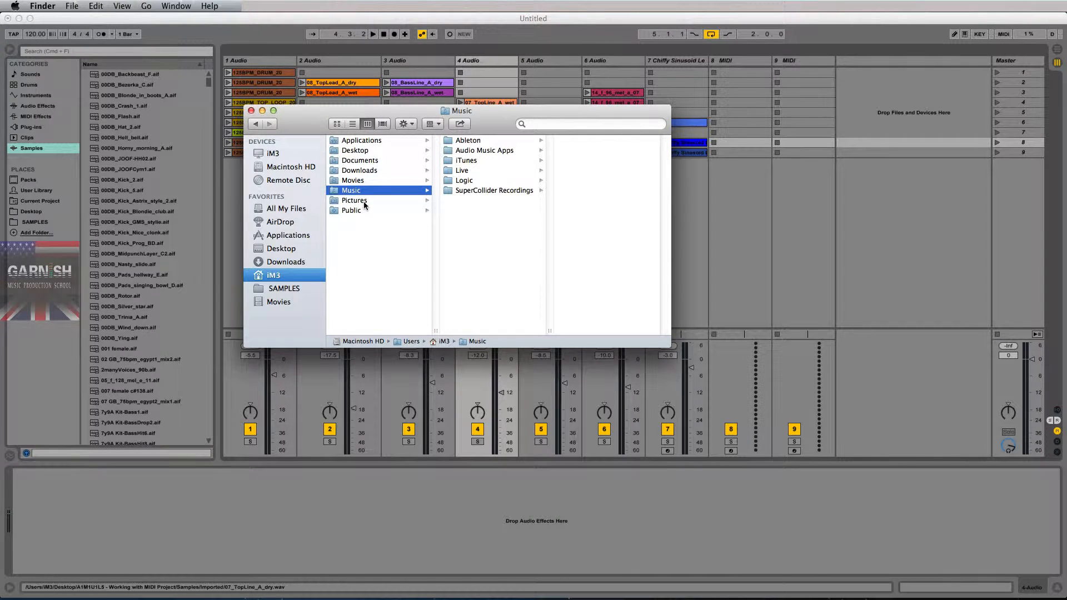
{"action": "left_click", "coordinate": [465, 171]}
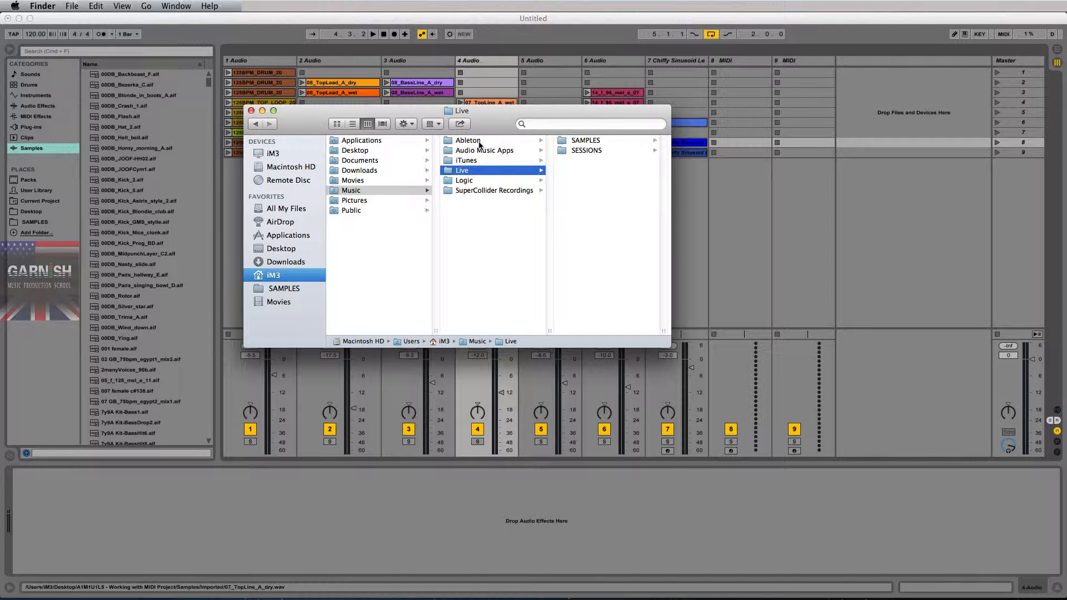
{"action": "left_click", "coordinate": [473, 142]}
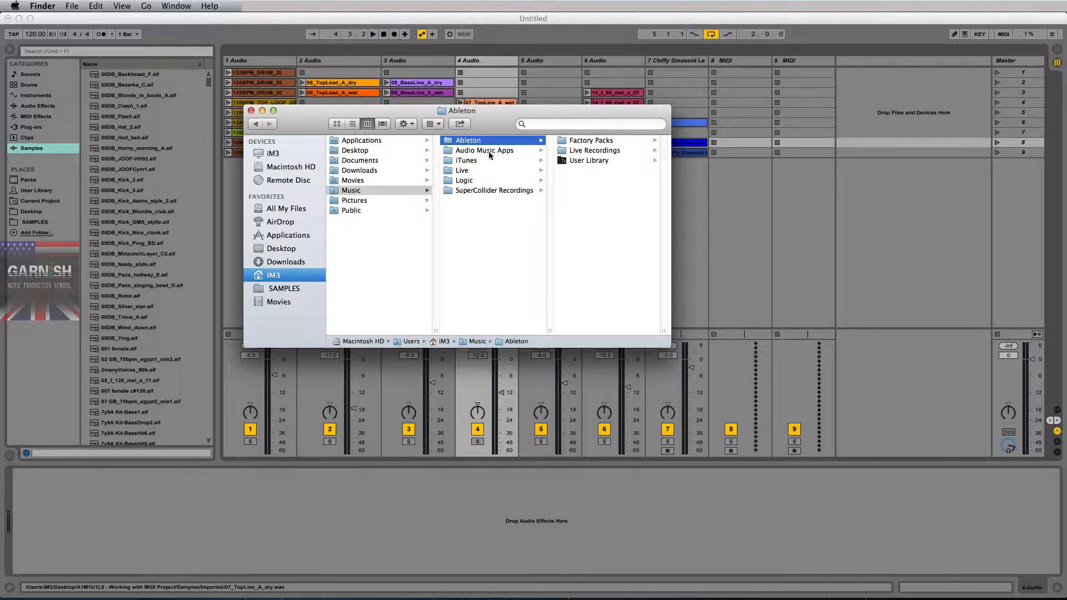
{"action": "left_click", "coordinate": [468, 170]}
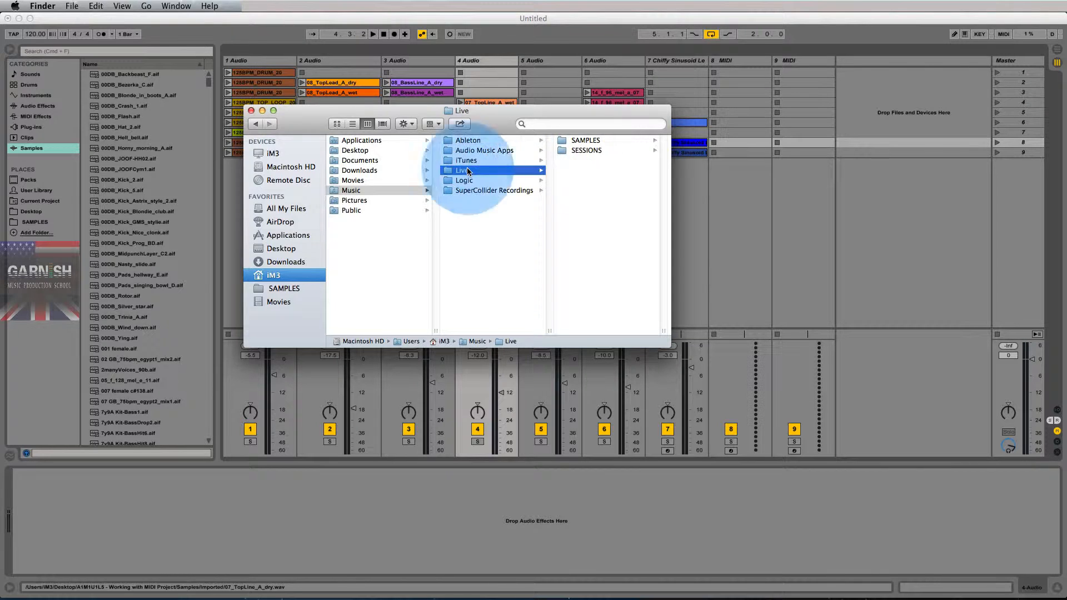
{"action": "left_click", "coordinate": [589, 142]}
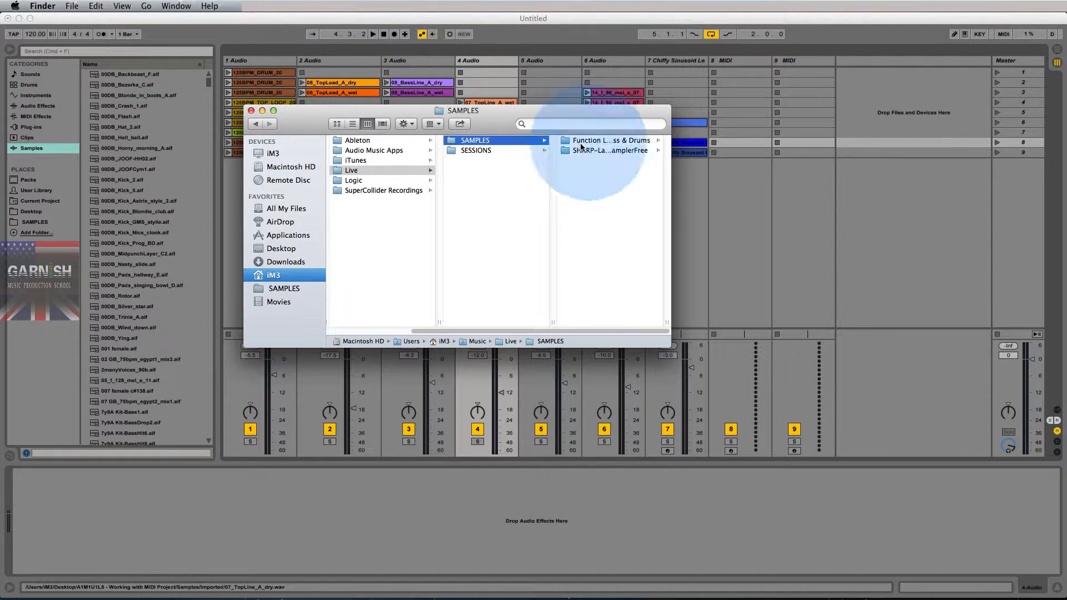
{"action": "left_click", "coordinate": [489, 151]}
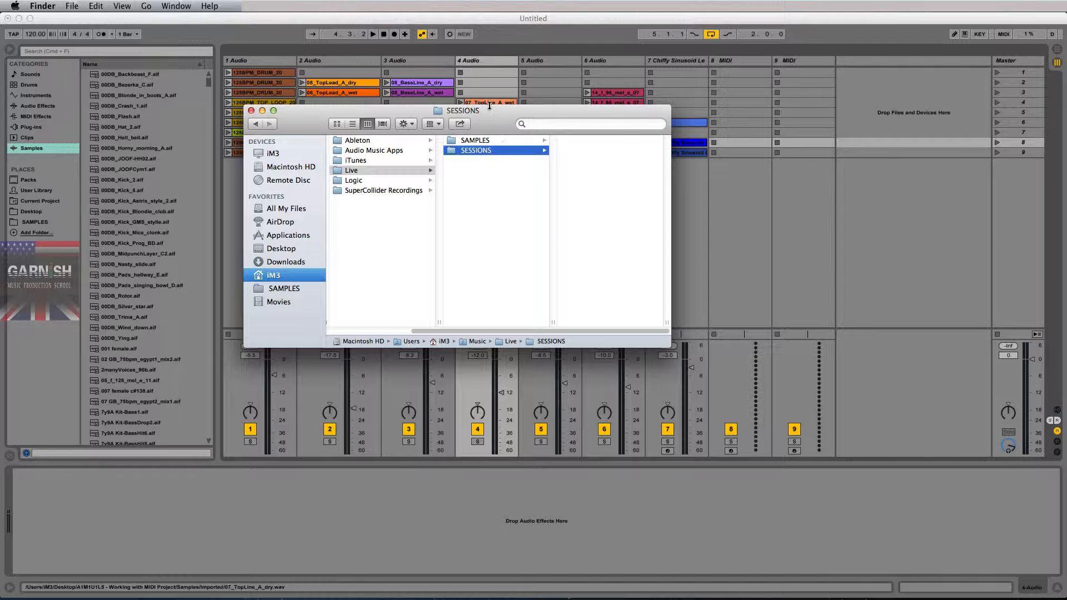
- Close the Finder window and switch back to the Ableton Live window at full size
{"action": "left_click", "coordinate": [251, 110]}
{"action": "left_click", "coordinate": [137, 18]}
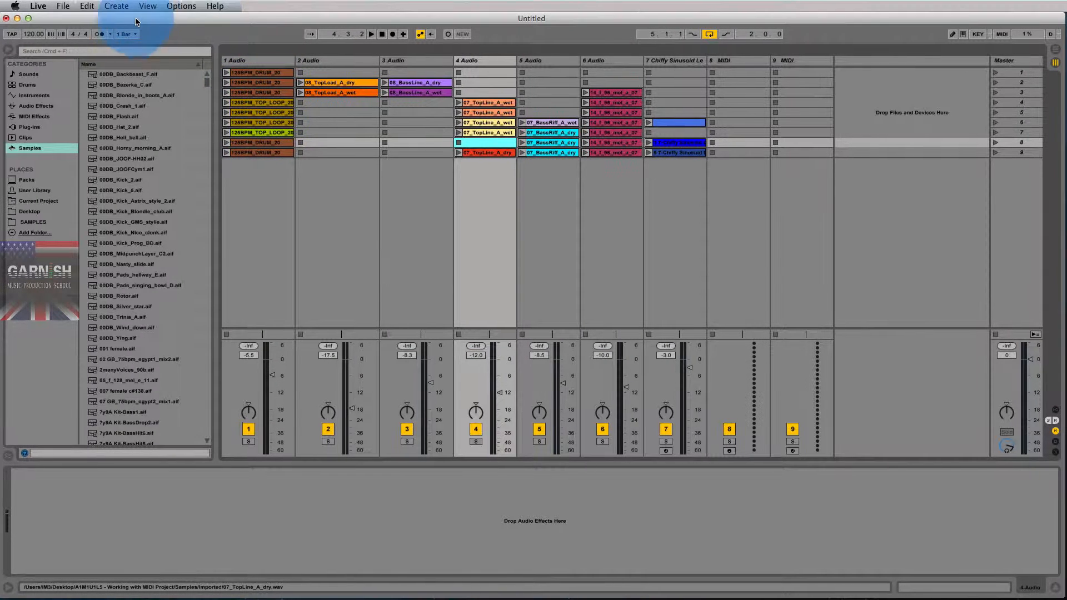
{"action": "left_click_drag", "start_coordinate": [148, 17], "coordinate": [149, 16]}
{"action": "left_click", "coordinate": [31, 18]}
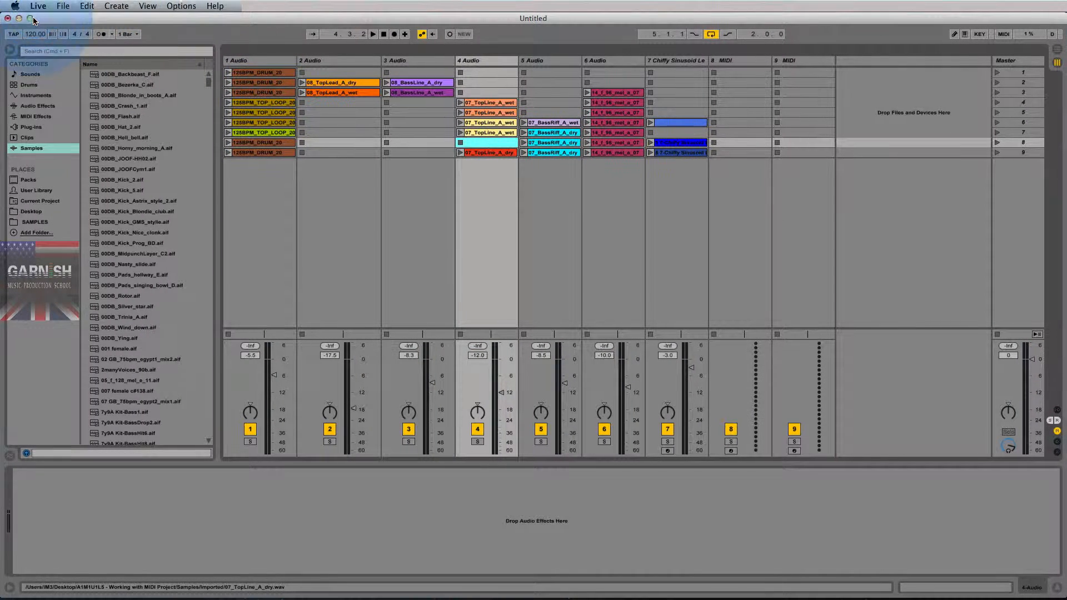
{"action": "left_click", "coordinate": [60, 7]}
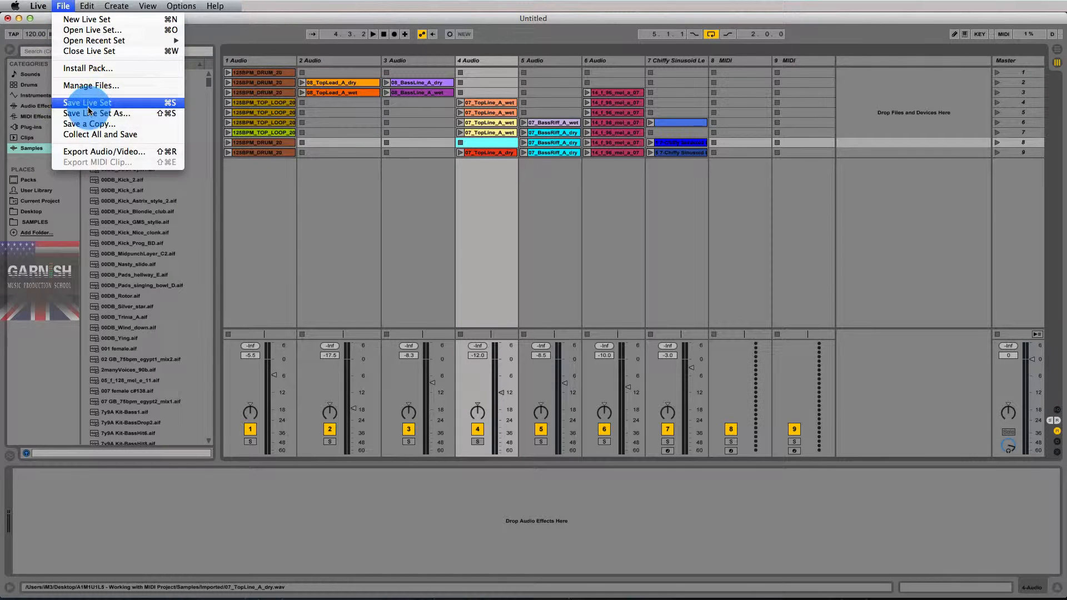
{"action": "left_click", "coordinate": [88, 106]}
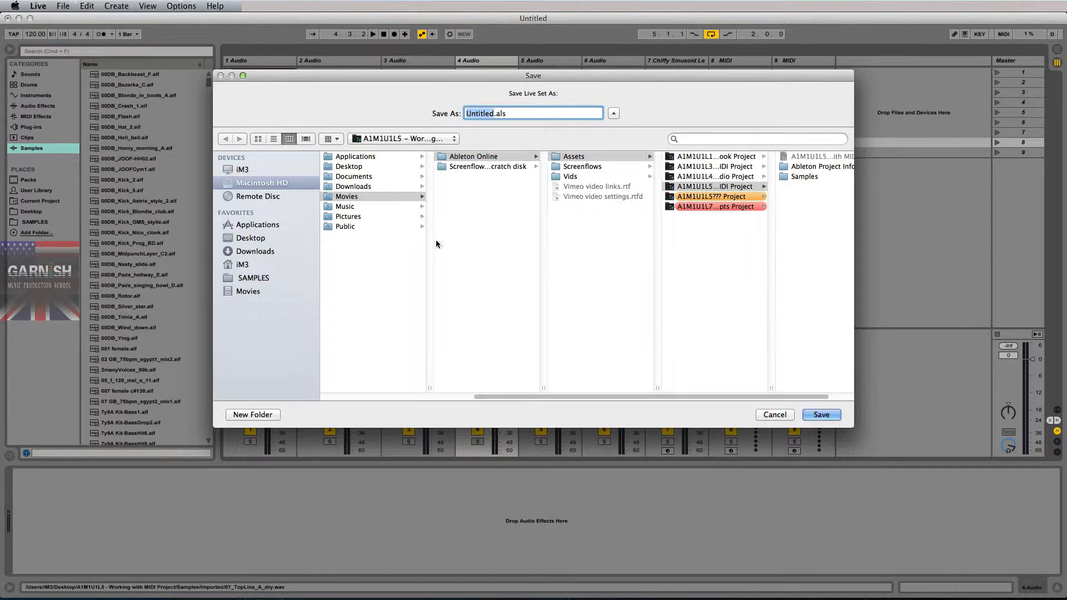
{"action": "left_click", "coordinate": [779, 415]}
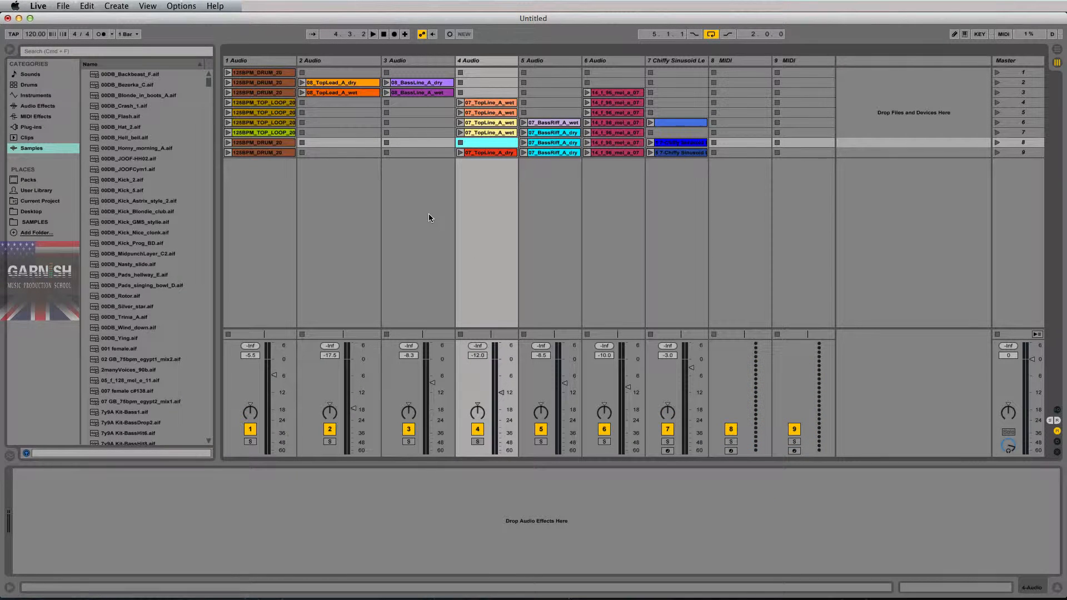
- Start saving the Live Set and choose the SESSIONS folder under Music > Live as its destination
{"action": "key", "text": "super+s"}
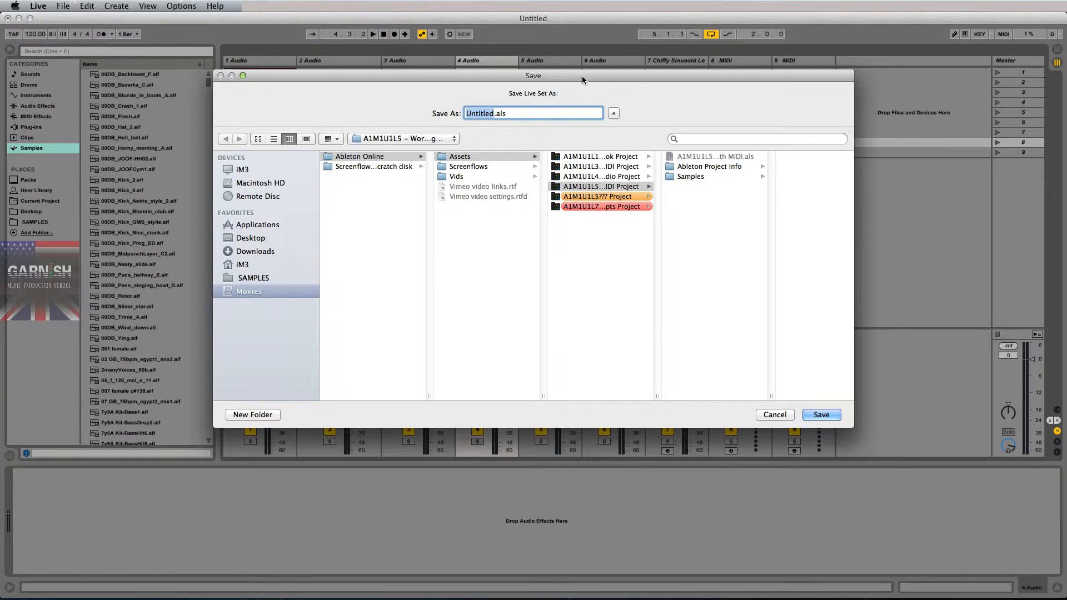
{"action": "left_click_drag", "start_coordinate": [582, 75], "coordinate": [573, 79]}
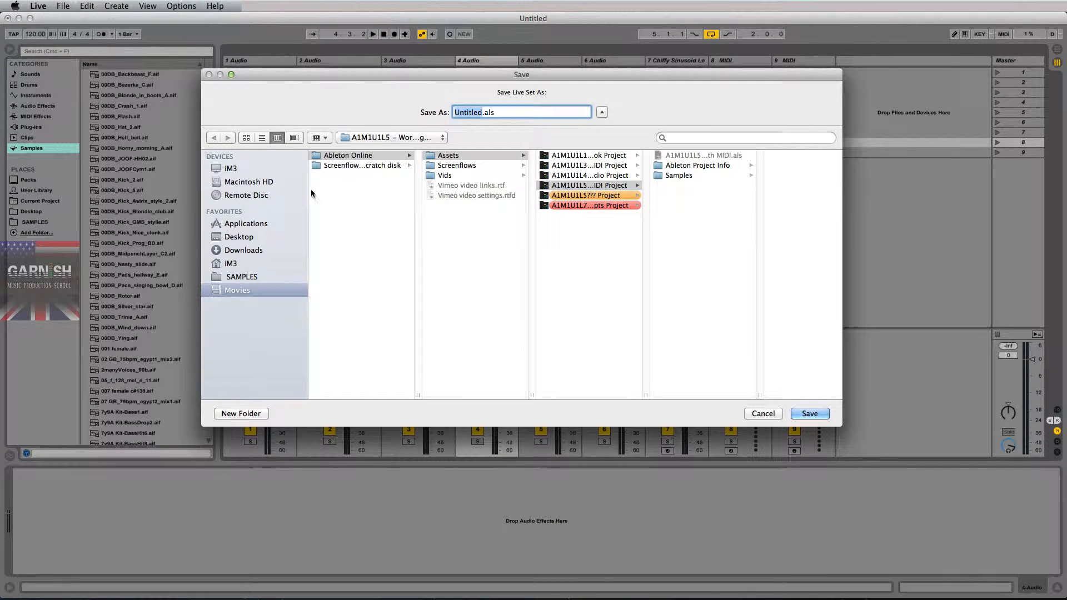
{"action": "left_click", "coordinate": [232, 263]}
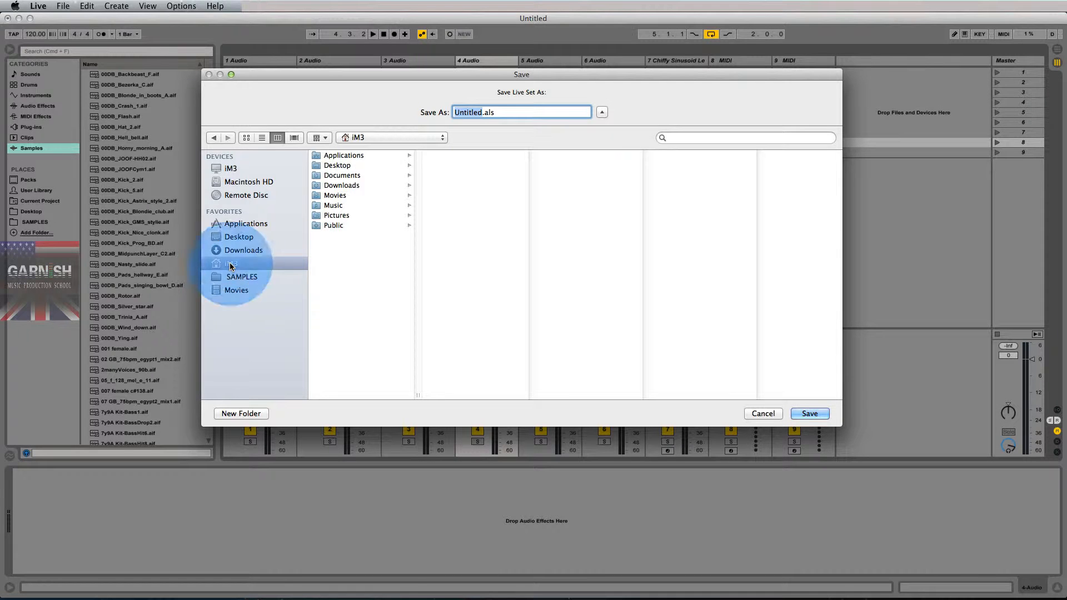
{"action": "left_click", "coordinate": [339, 206]}
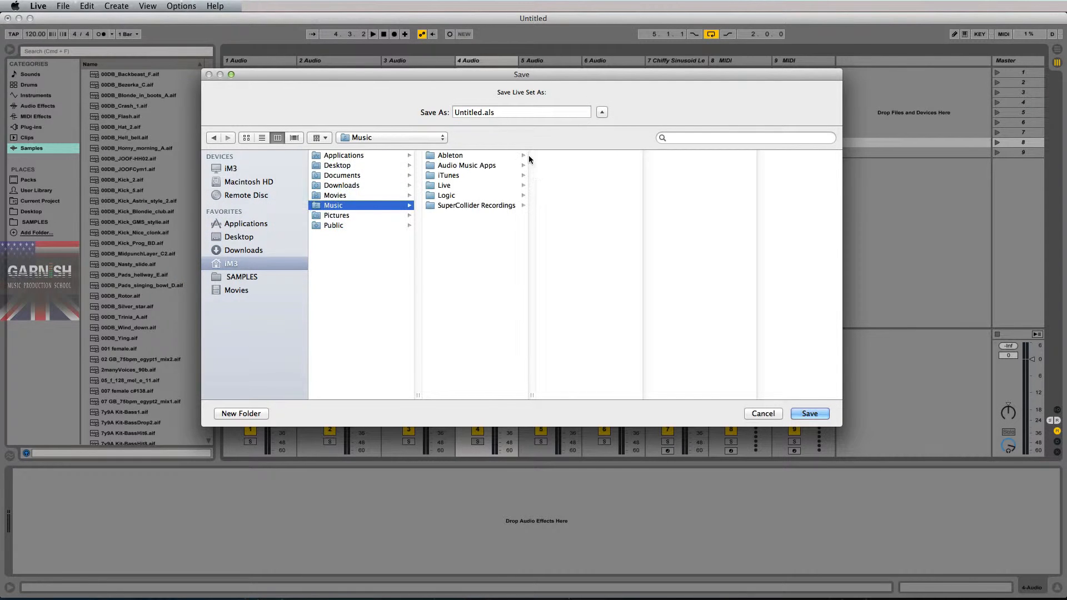
{"action": "left_click", "coordinate": [445, 187]}
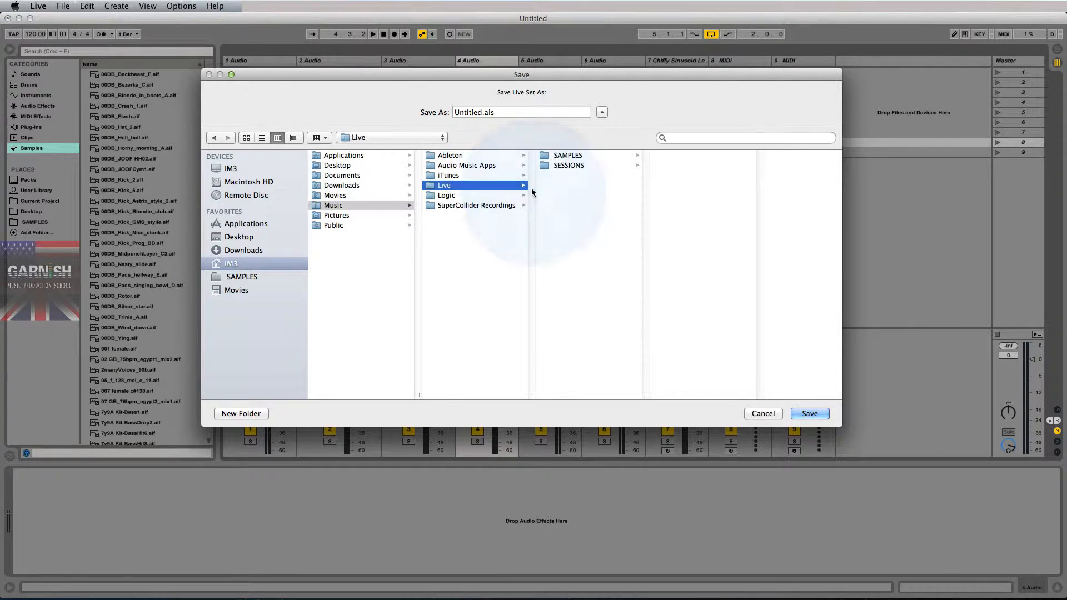
{"action": "left_click", "coordinate": [568, 168]}
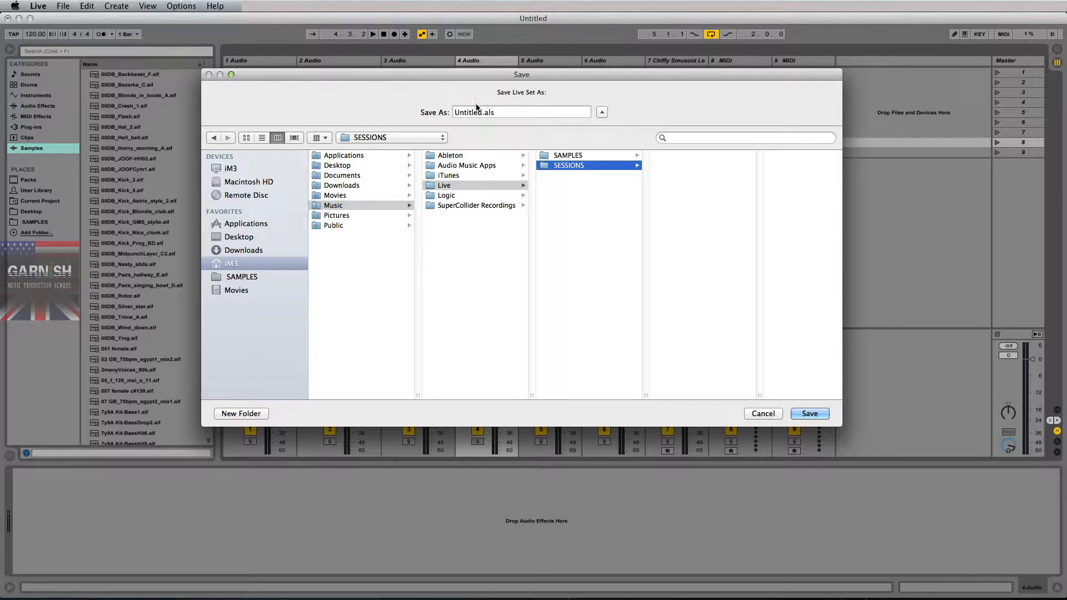
{"action": "key", "text": "Tab"}
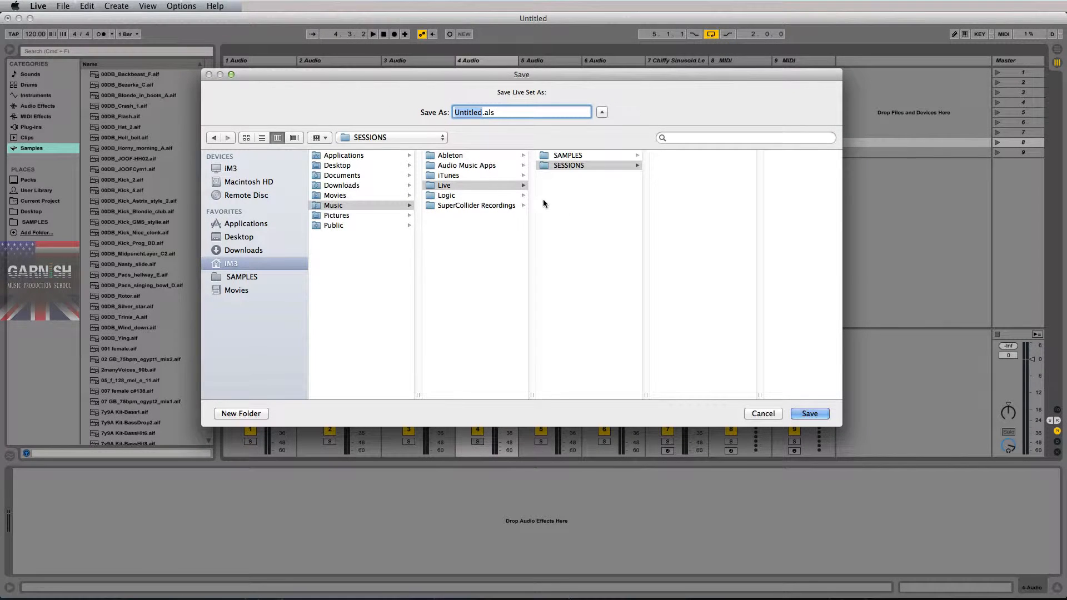
{"action": "left_click", "coordinate": [578, 166]}
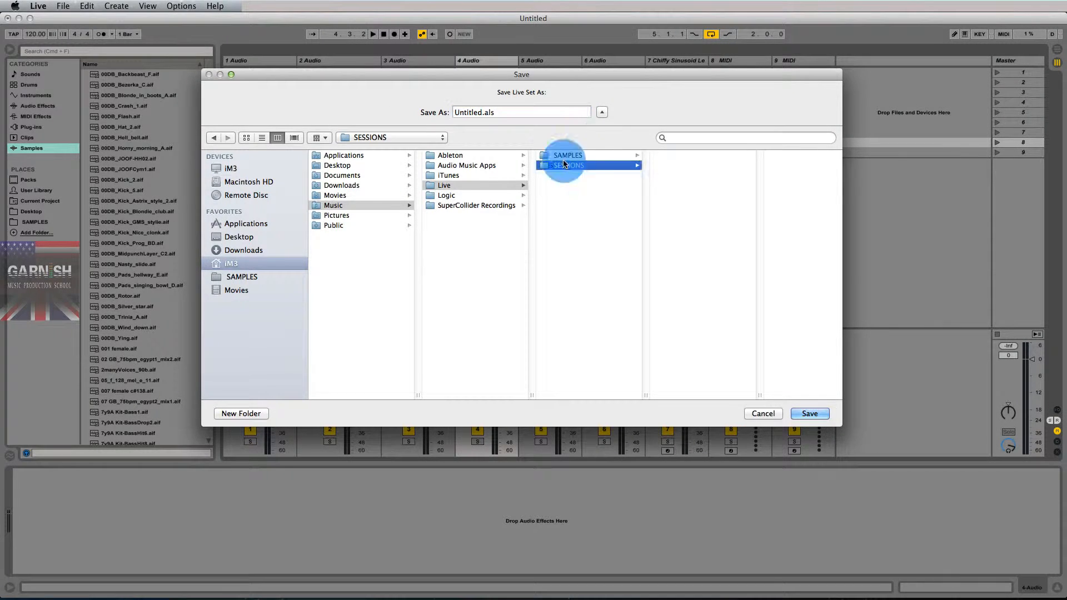
{"action": "left_click", "coordinate": [483, 112]}
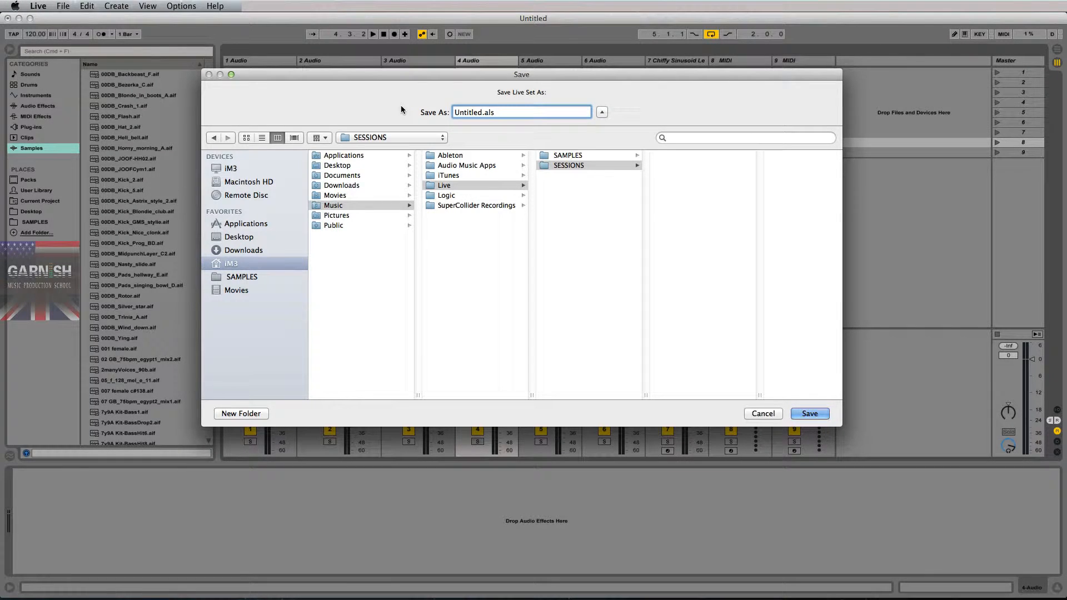
{"action": "left_click", "coordinate": [604, 165]}
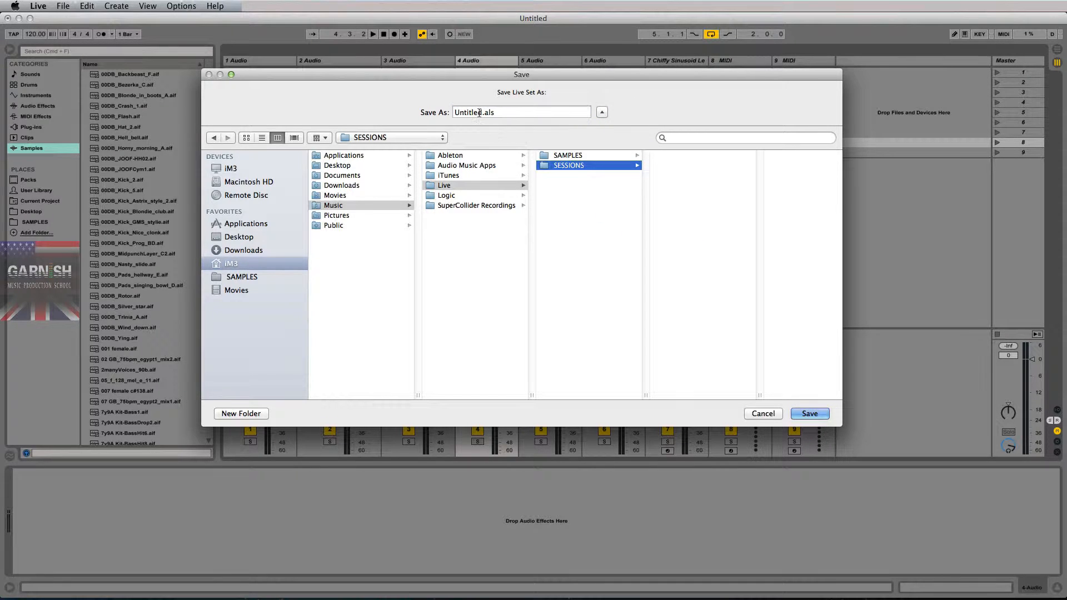
- Name the Live Set "2014-10-20 _ Ableton Online 1st save EVER" and save it in the SESSIONS folder
{"action": "left_click", "coordinate": [433, 114]}
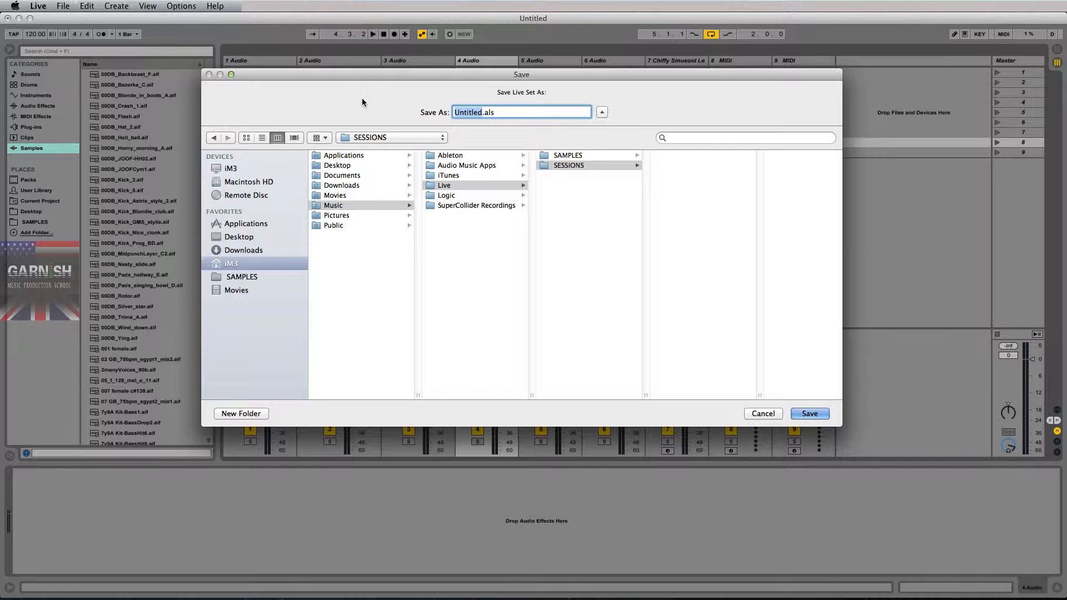
{"action": "type", "text": "20"}
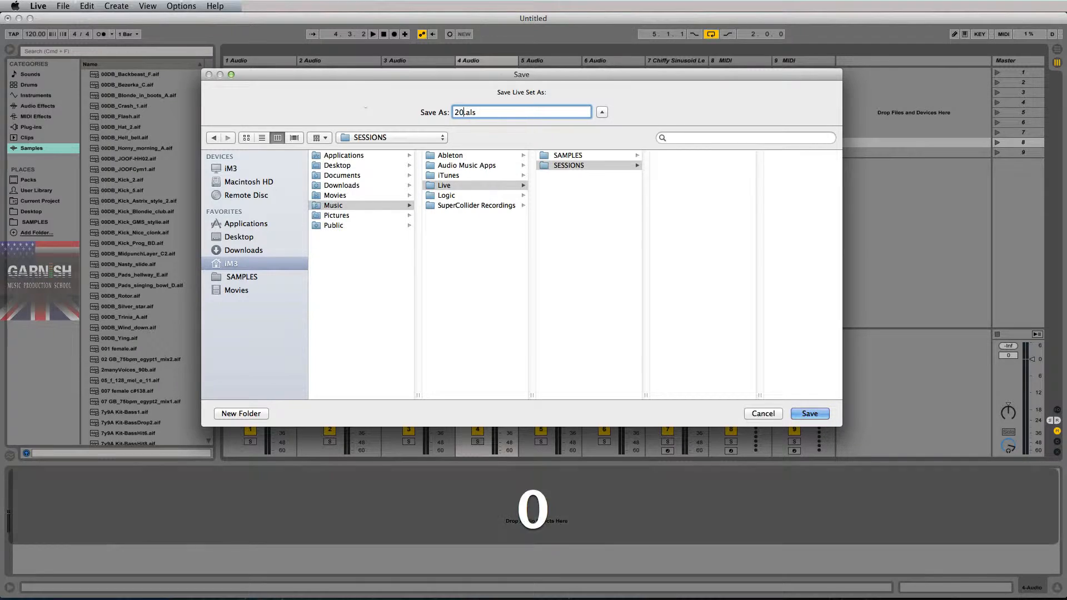
{"action": "type", "text": "14-"}
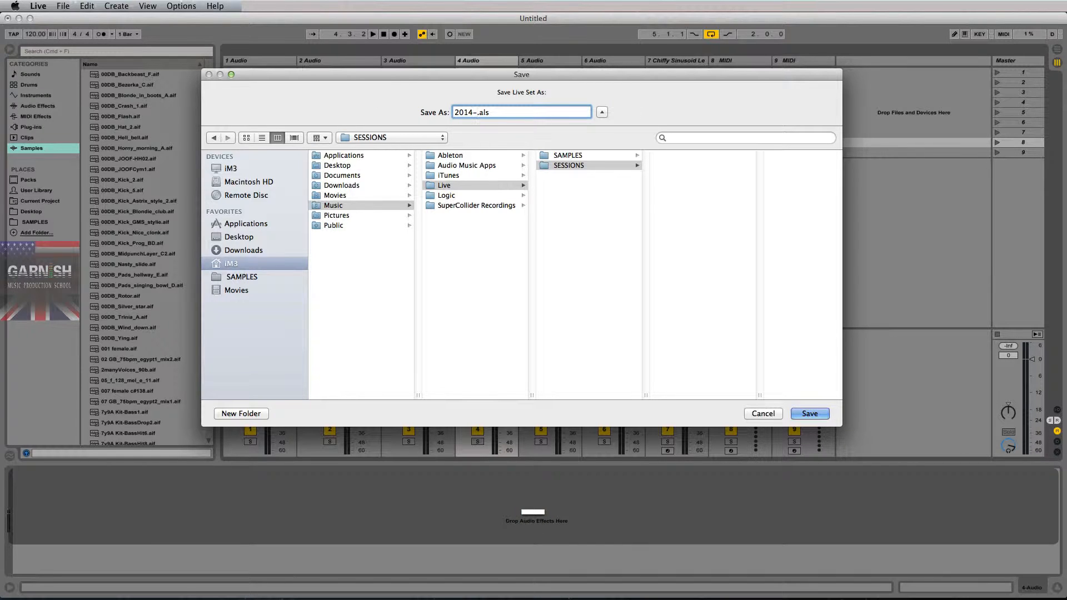
{"action": "type", "text": "10-20"}
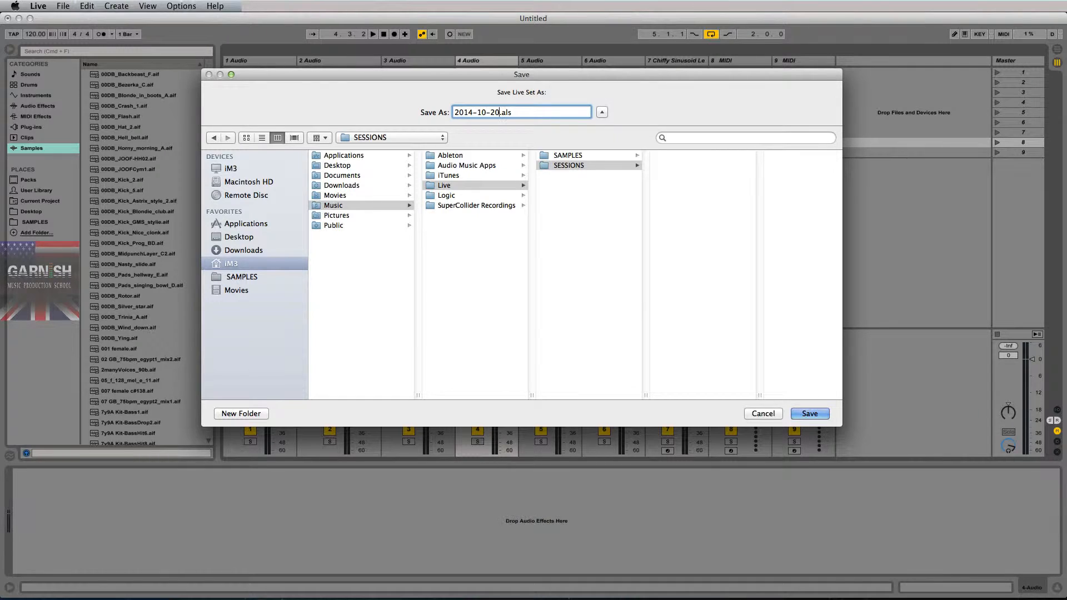
{"action": "type", "text": " _"}
{"action": "type", "text": "Ableton ON"}
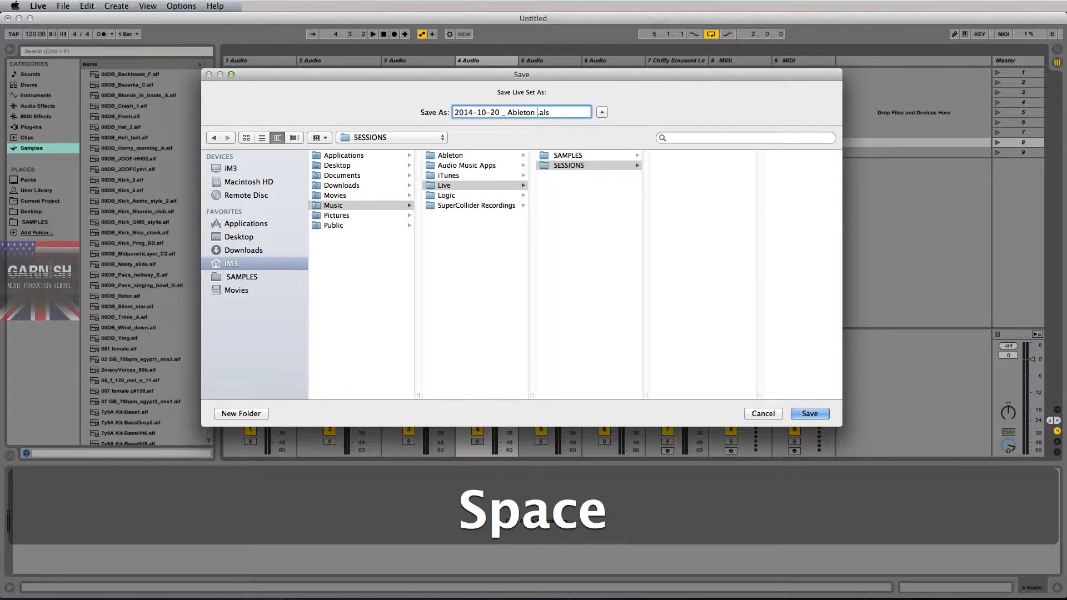
{"action": "key", "text": "BackSpace"}
{"action": "type", "text": "nline "}
{"action": "type", "text": "1st sav"}
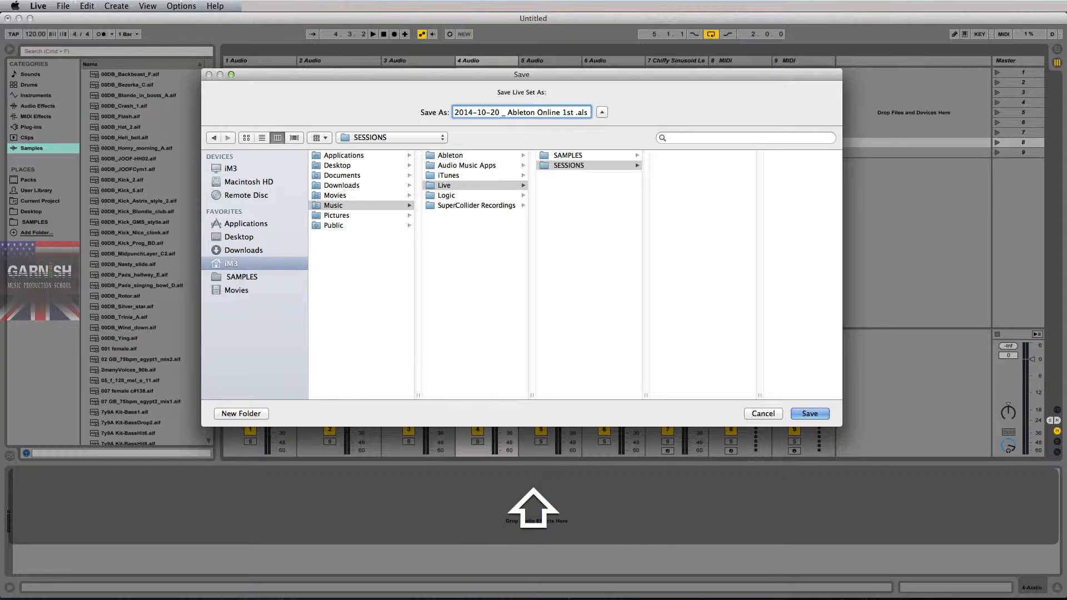
{"action": "type", "text": "e EVER"}
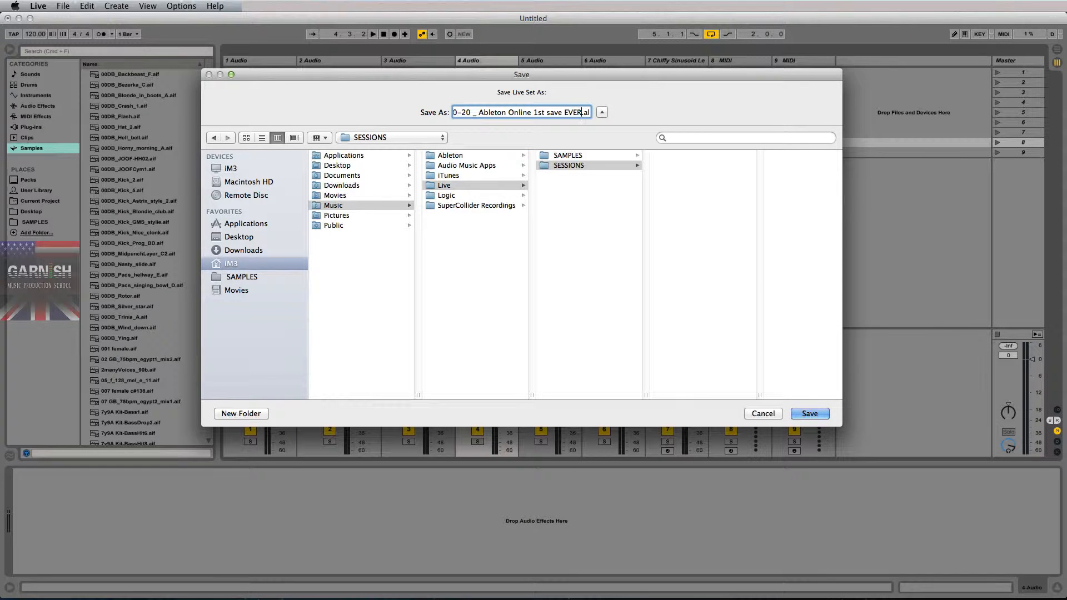
{"action": "key", "text": "Return"}
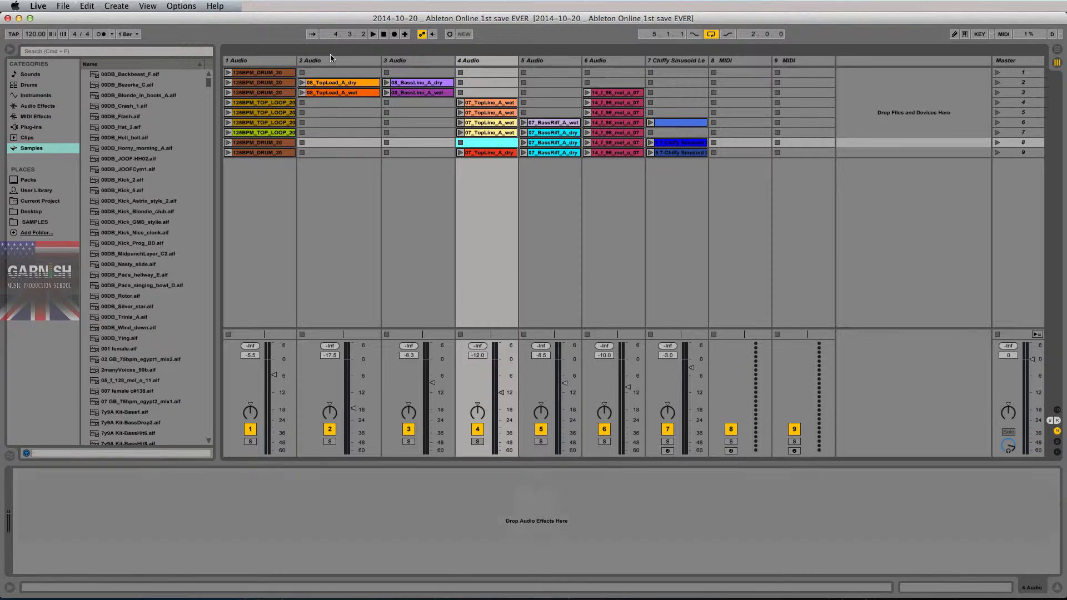
- Switch to Finder and examine the newly saved project folder and its .als file under Music > Live > SESSIONS in a new window
{"action": "key", "text": "super+Tab"}
{"action": "key", "text": "super+n"}
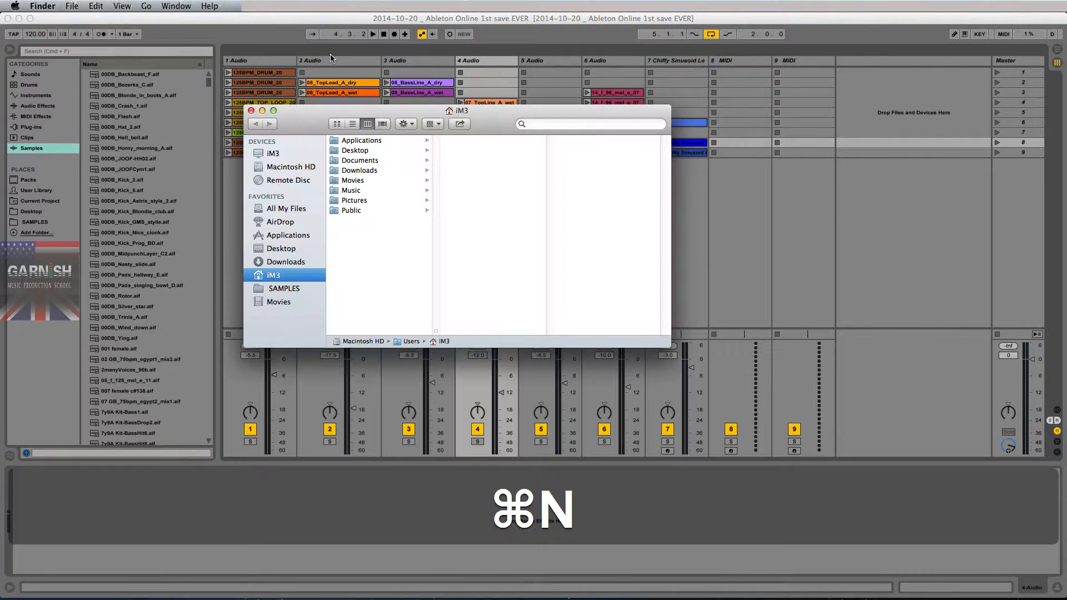
{"action": "left_click", "coordinate": [351, 190]}
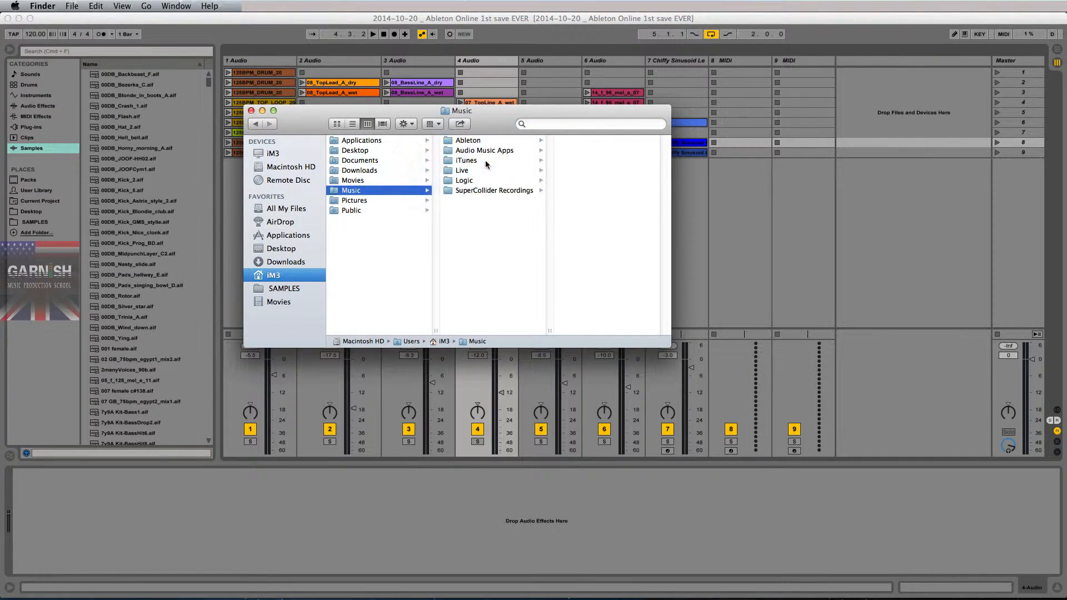
{"action": "left_click", "coordinate": [488, 170]}
{"action": "left_click", "coordinate": [579, 151]}
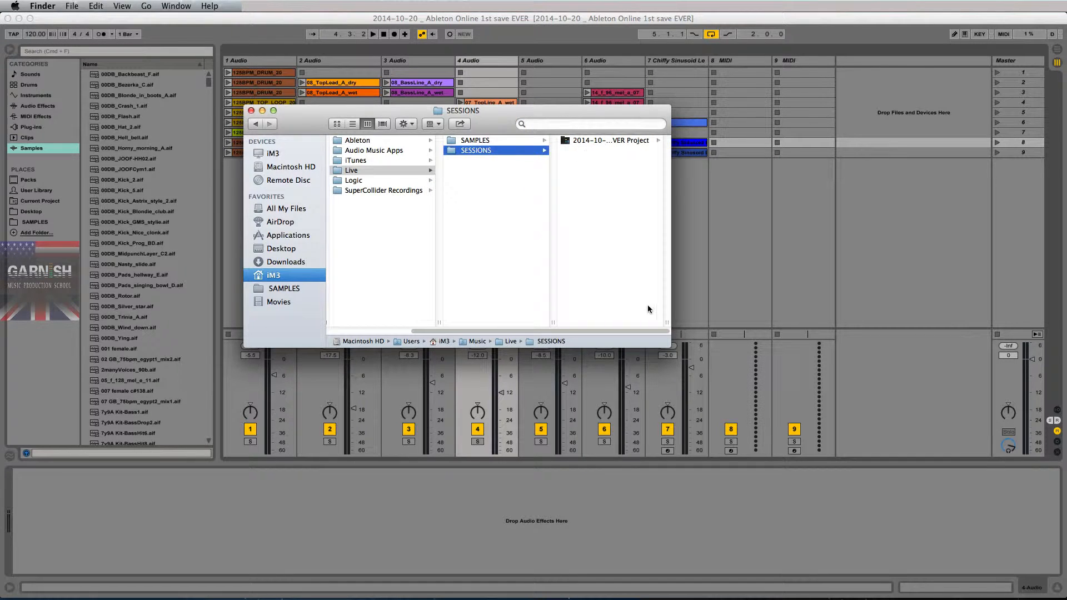
{"action": "double_click", "coordinate": [667, 319]}
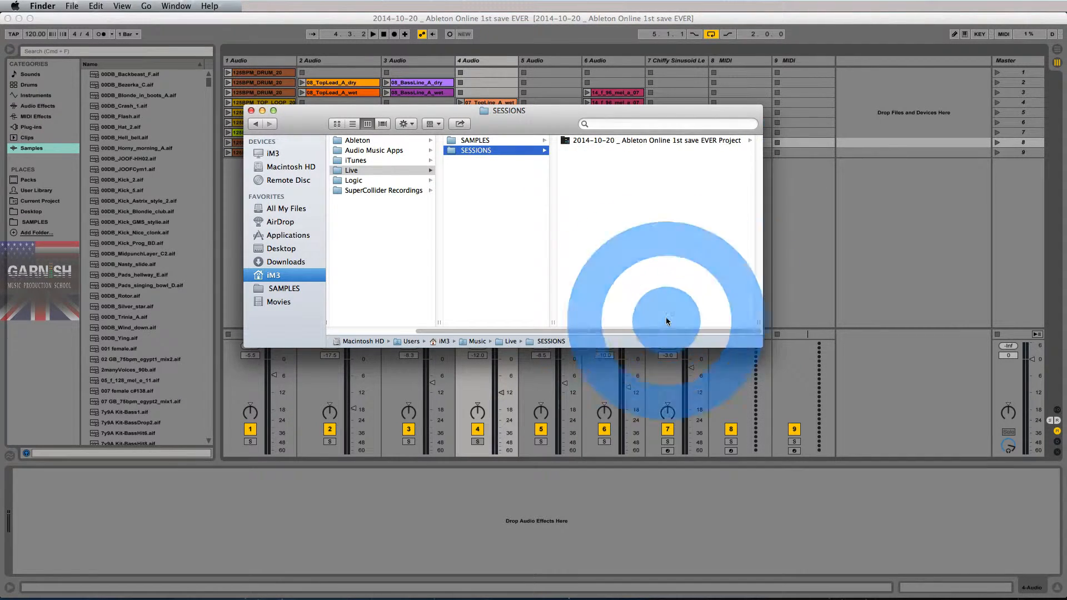
{"action": "left_click", "coordinate": [676, 141]}
{"action": "left_click", "coordinate": [638, 140]}
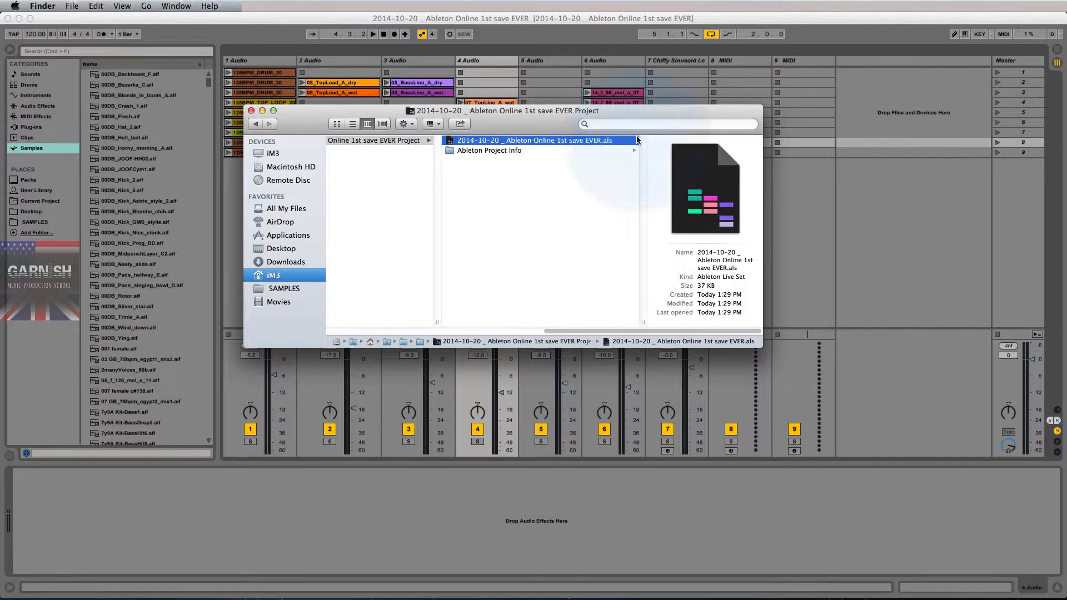
- Add the SESSIONS folder to the Finder favorites below SAMPLES and open the saved project folder through it
{"action": "scroll", "coordinate": [573, 225], "scroll_direction": "left", "scroll_amount": 3}
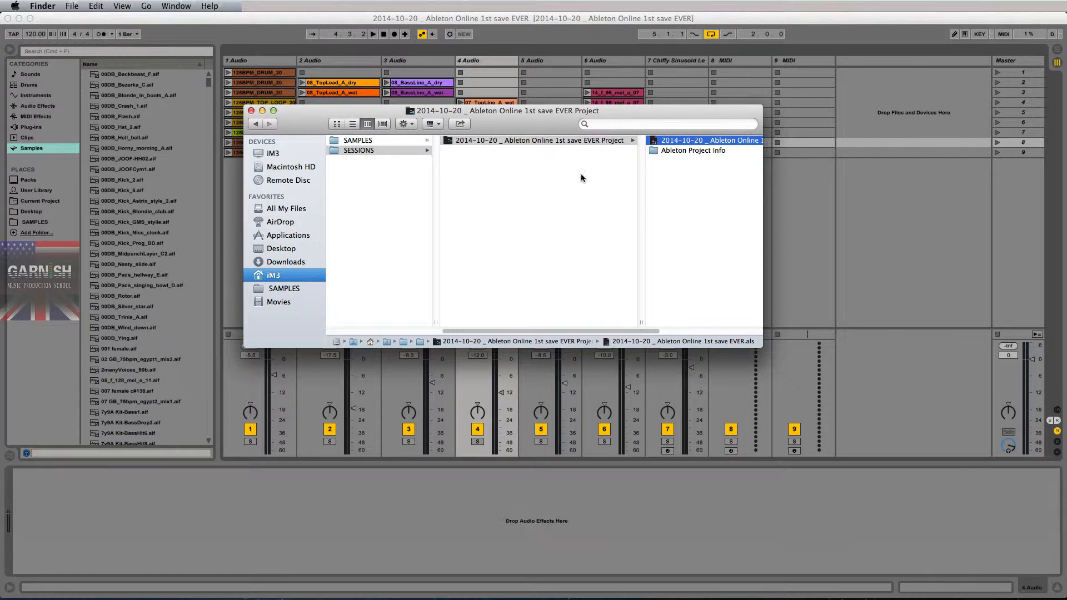
{"action": "scroll", "coordinate": [400, 186], "scroll_direction": "left", "scroll_amount": 3}
{"action": "left_click", "coordinate": [466, 151]}
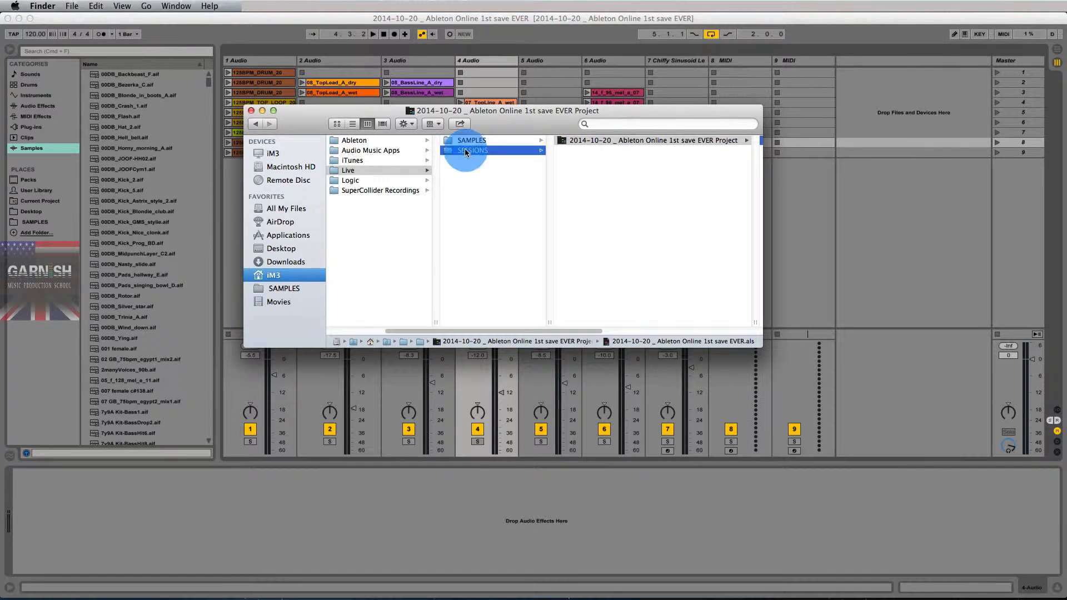
{"action": "left_click_drag", "start_coordinate": [466, 152], "coordinate": [278, 292]}
{"action": "left_click", "coordinate": [288, 301]}
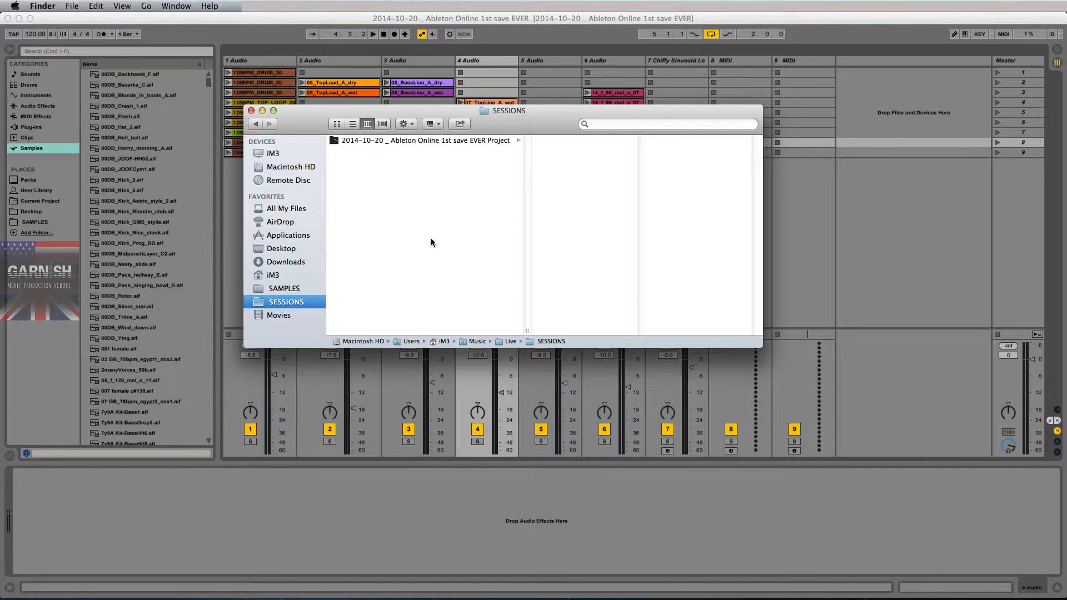
{"action": "left_click", "coordinate": [468, 141]}
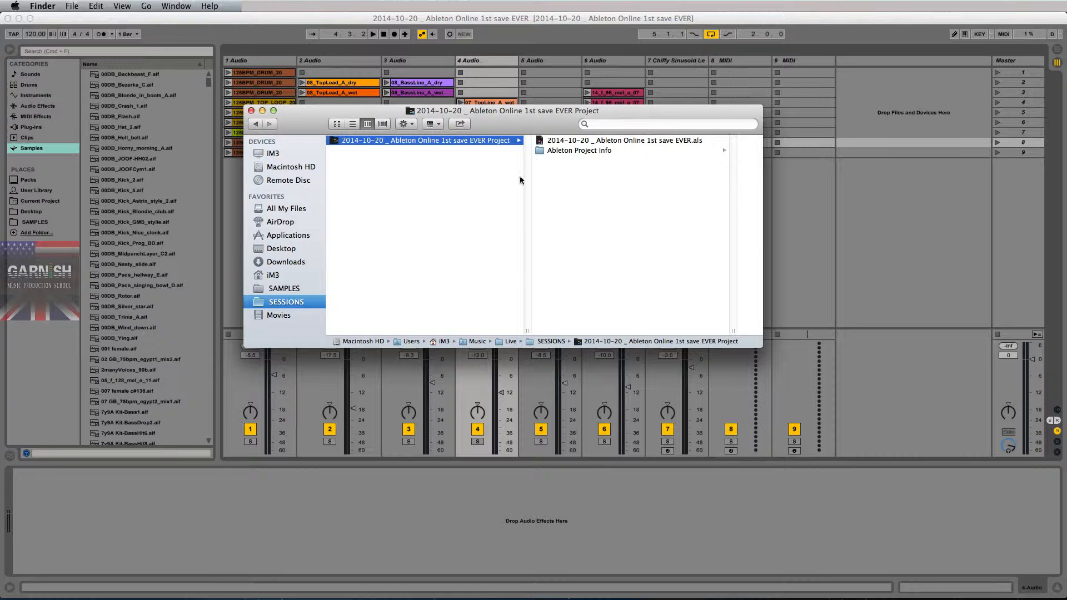
- Switch back to Ableton Live and load the Chord Sweeper.adg pad sound onto MIDI track 8
{"action": "left_click", "coordinate": [516, 21]}
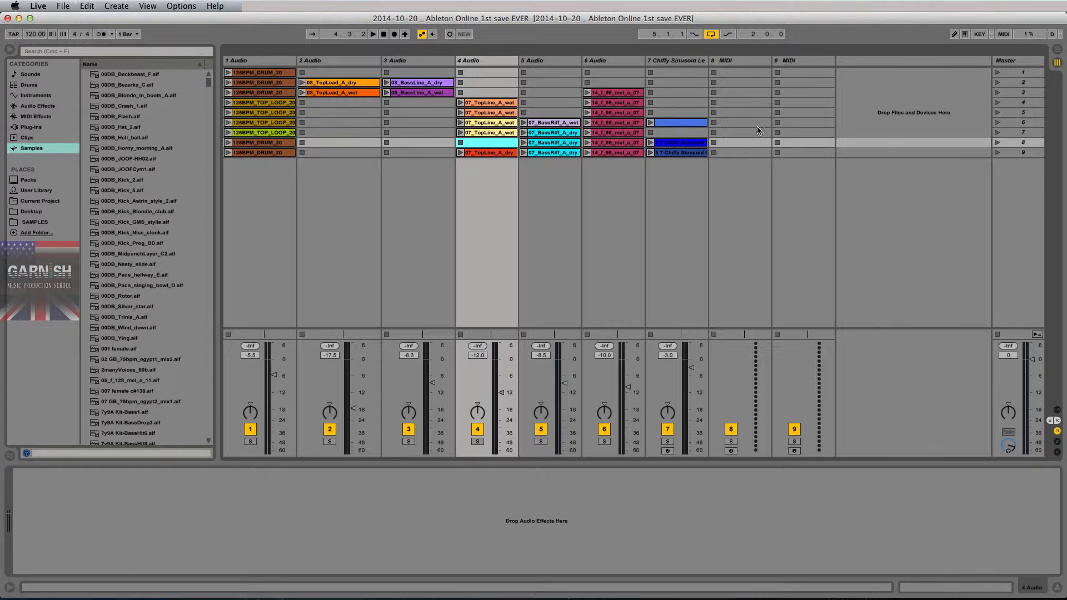
{"action": "left_click", "coordinate": [731, 66]}
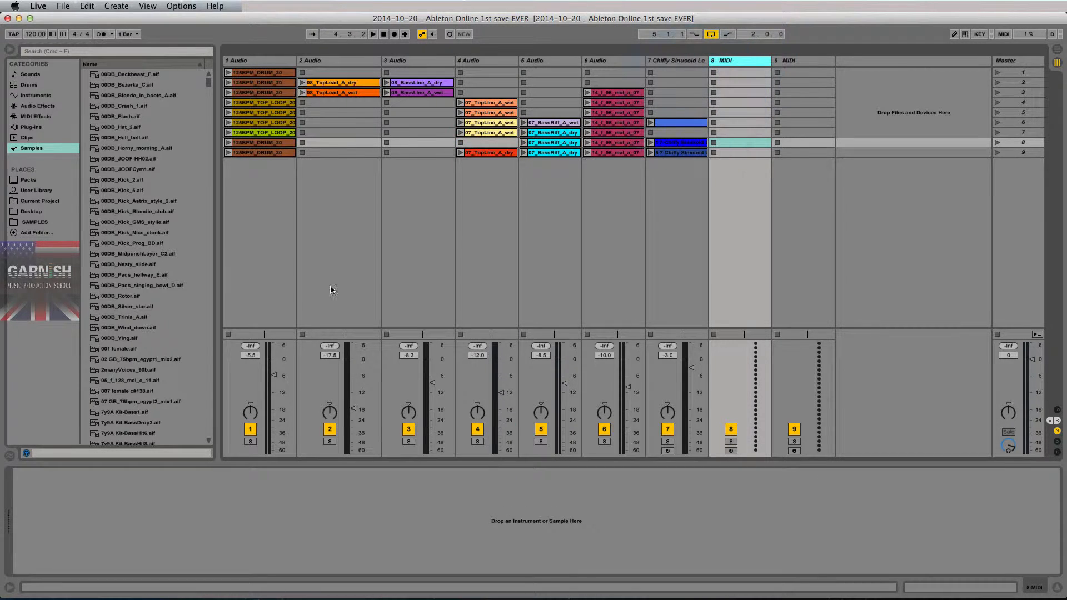
{"action": "left_click", "coordinate": [35, 95]}
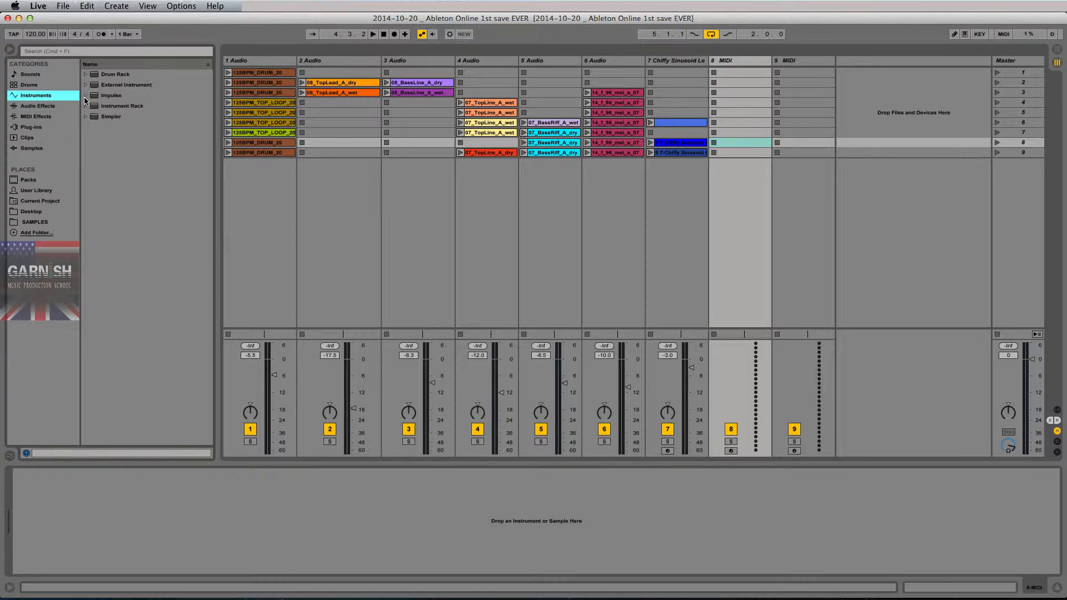
{"action": "left_click", "coordinate": [33, 74]}
{"action": "left_click", "coordinate": [86, 159]}
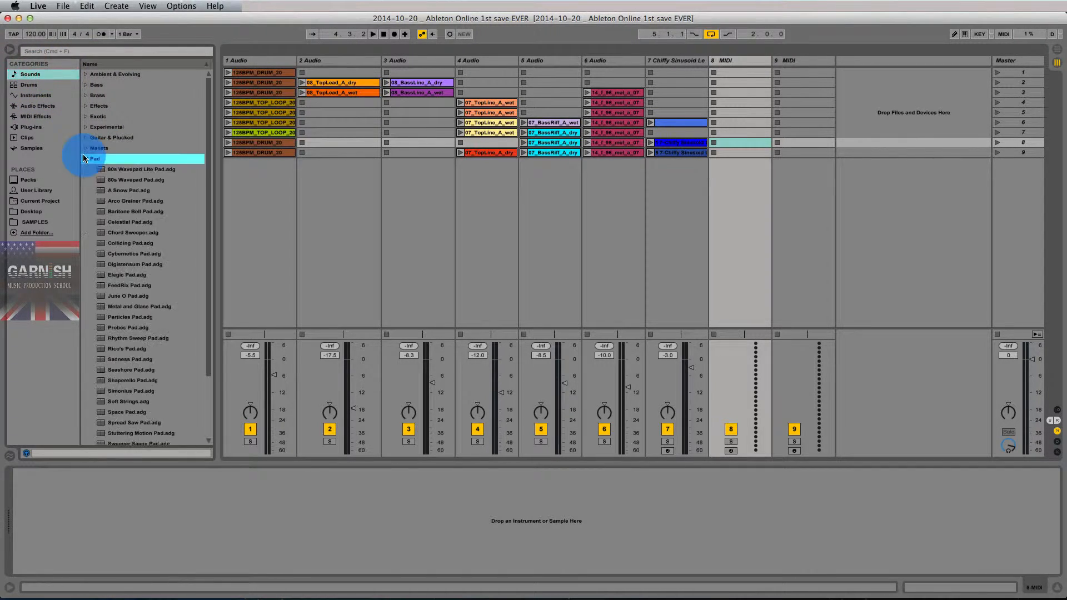
{"action": "left_click_drag", "start_coordinate": [126, 238], "coordinate": [744, 168]}
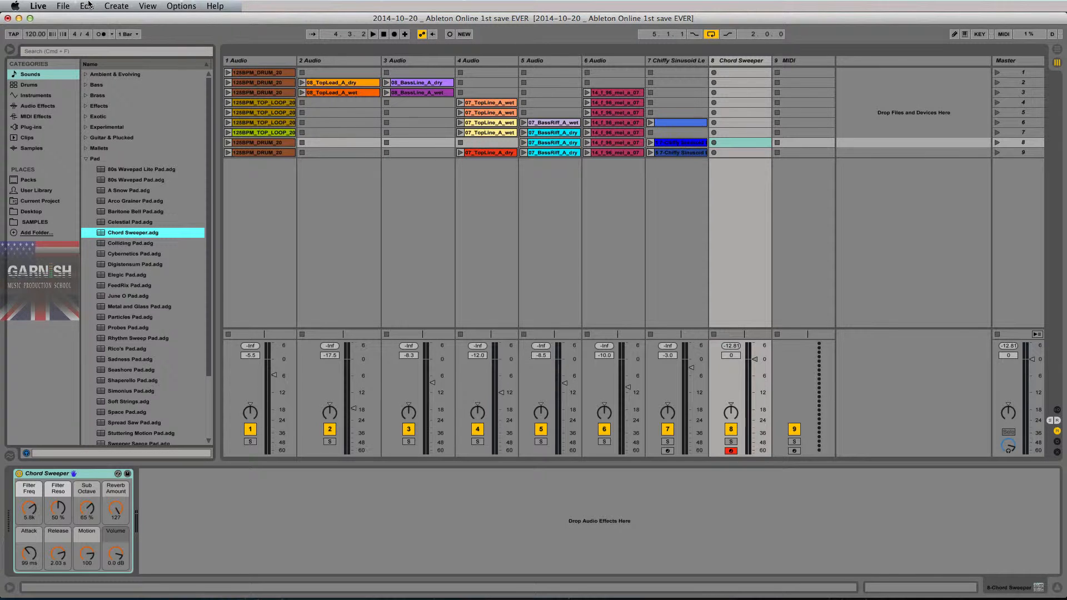
- Save the changed Live Set as a new version named "2014-10-20 _ Ableton Online 1st save EVER.01" in the same project folder
{"action": "left_click", "coordinate": [58, 7]}
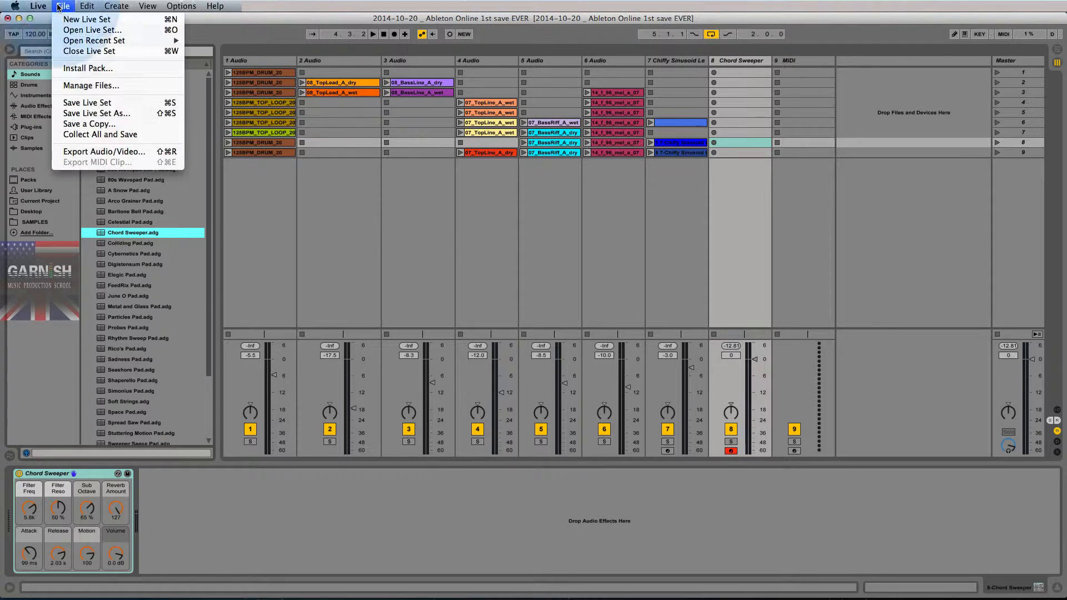
{"action": "left_click", "coordinate": [109, 113]}
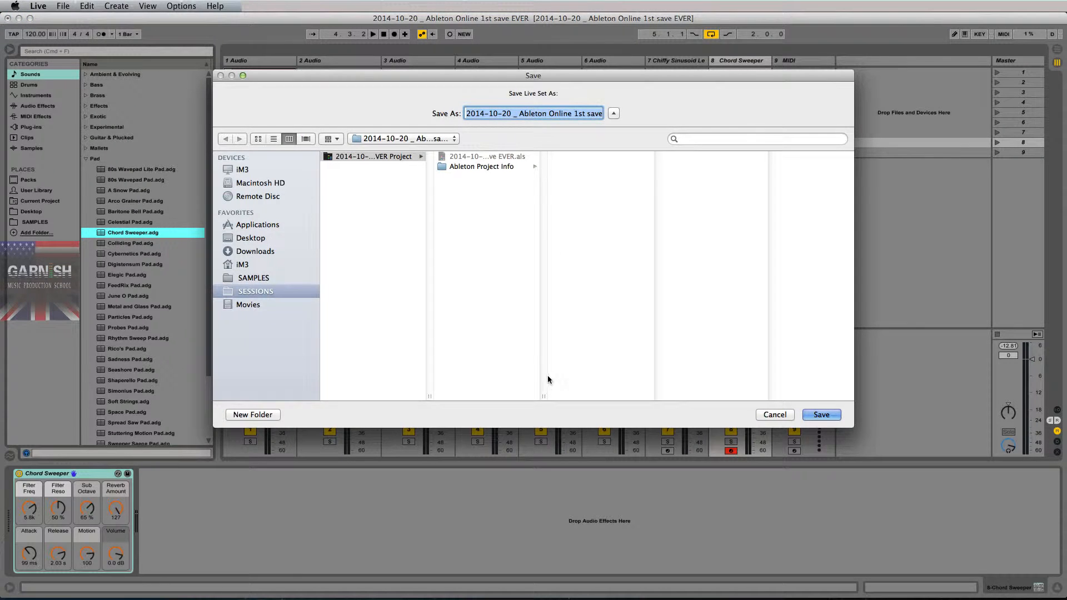
{"action": "double_click", "coordinate": [544, 396]}
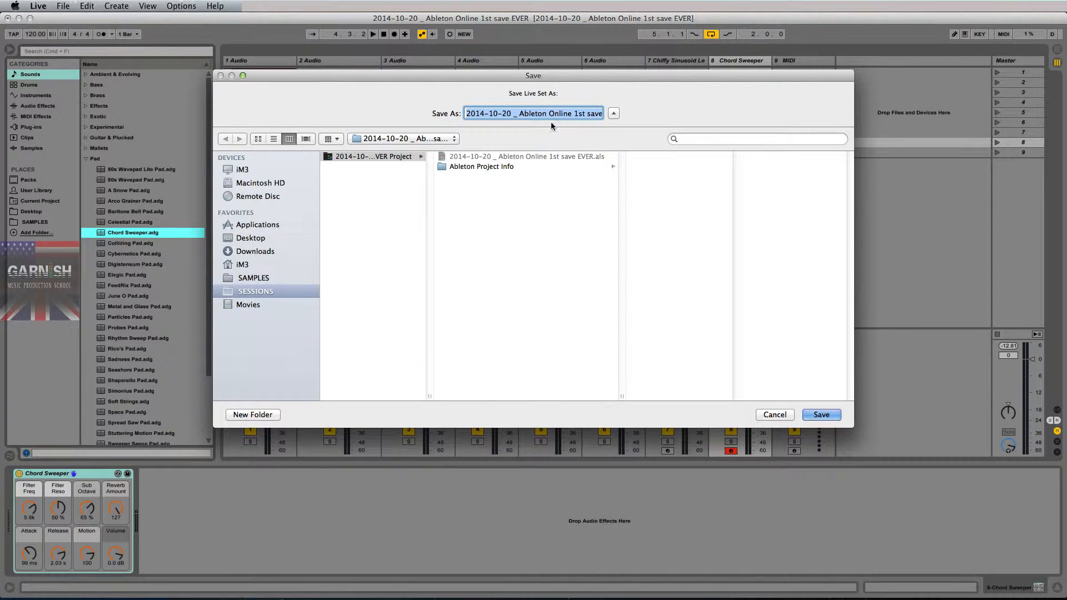
{"action": "left_click_drag", "start_coordinate": [578, 114], "coordinate": [623, 112]}
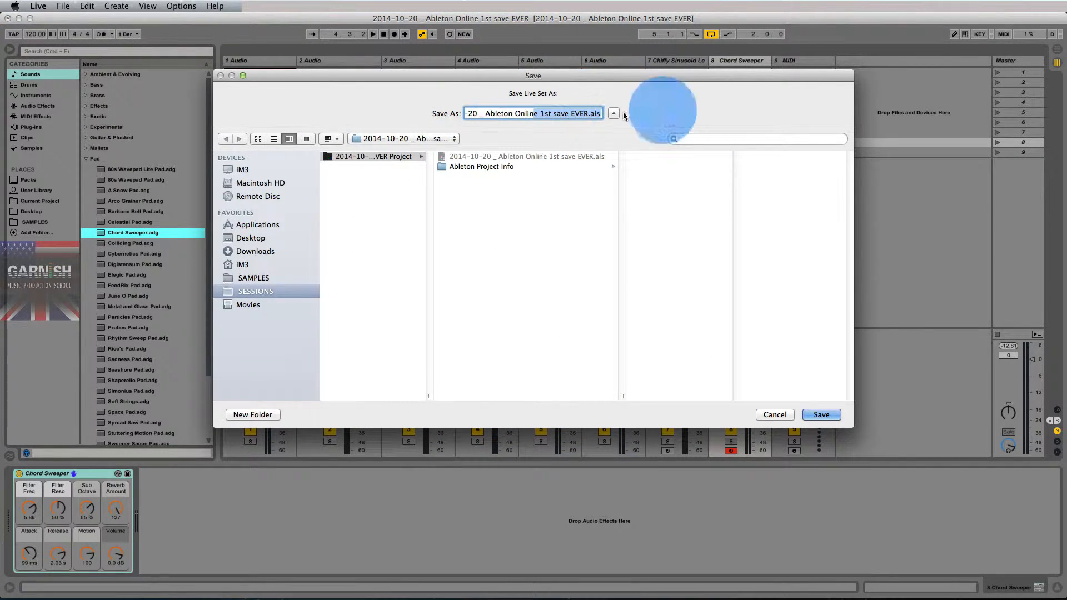
{"action": "left_click", "coordinate": [591, 114]}
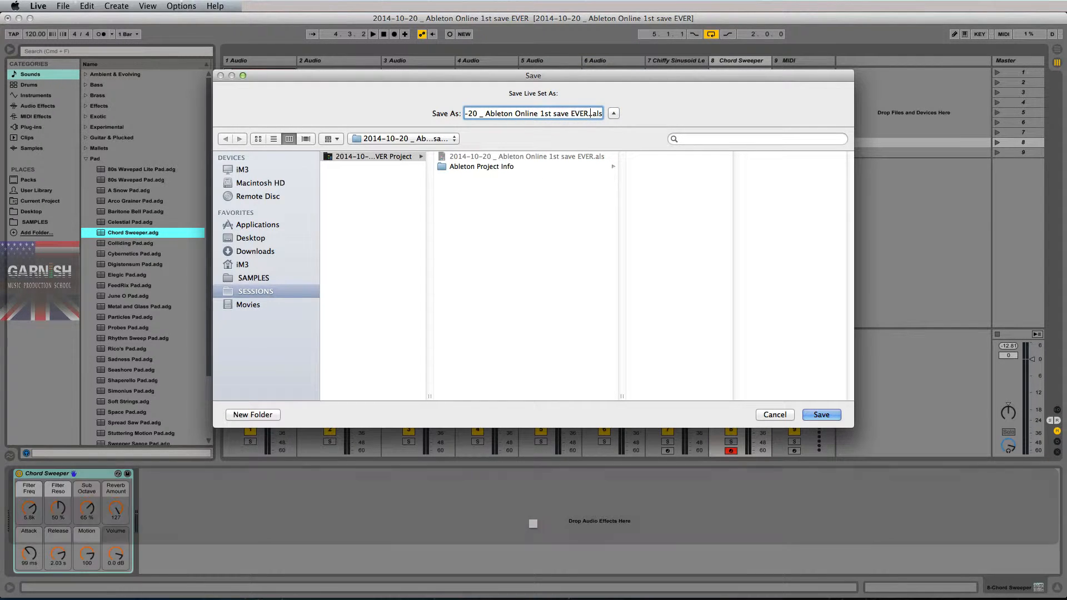
{"action": "type", "text": ".0"}
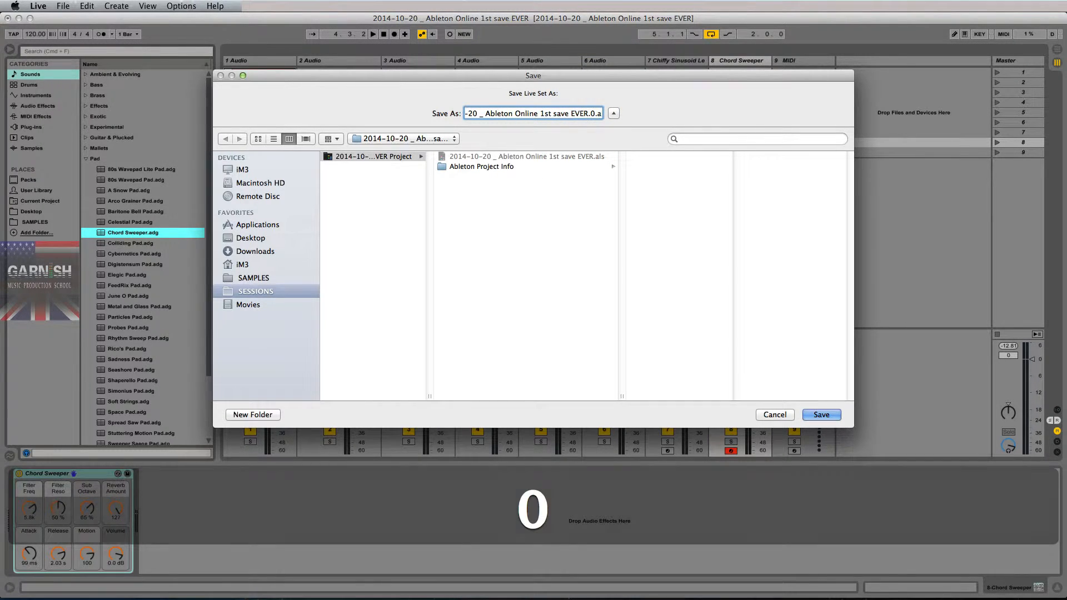
{"action": "type", "text": "1"}
{"action": "key", "text": "Return"}
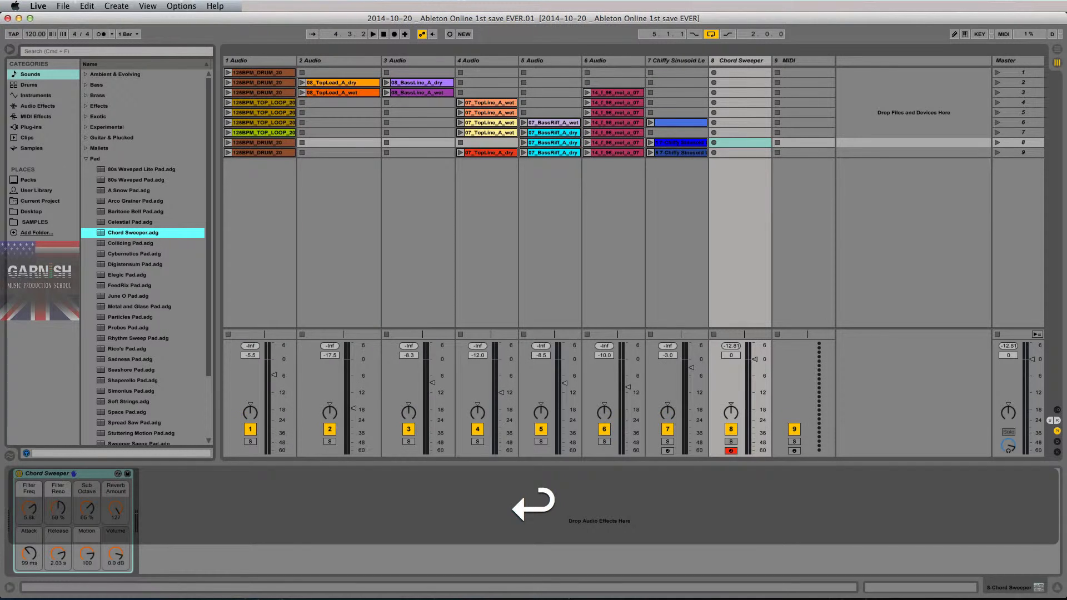
- Switch to Finder and inspect the details of the new .01 Live Set file in the project folder
{"action": "key", "text": "super+Tab"}
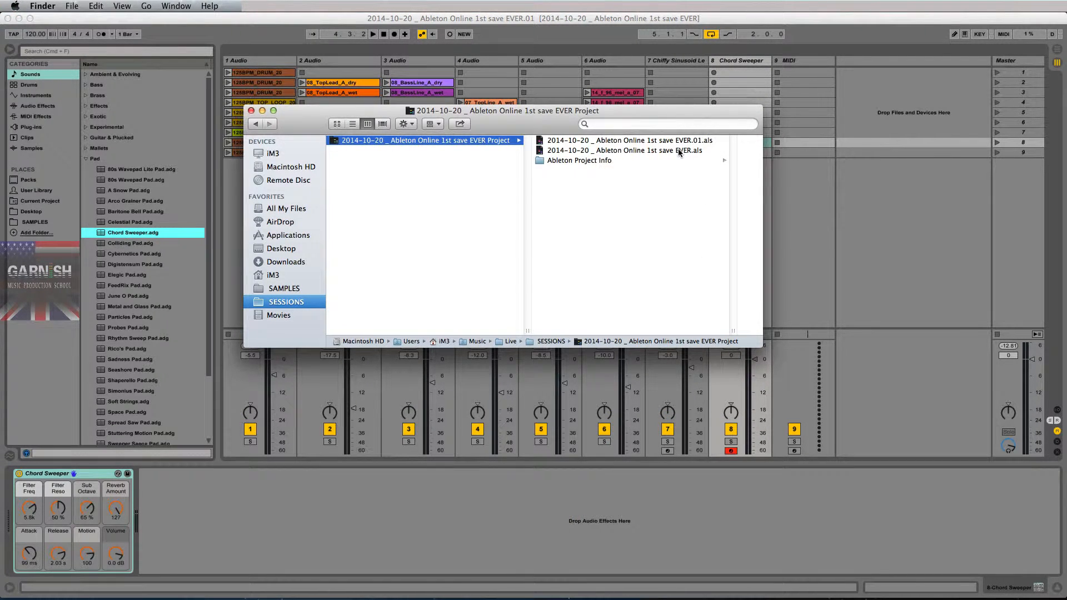
{"action": "left_click", "coordinate": [635, 142]}
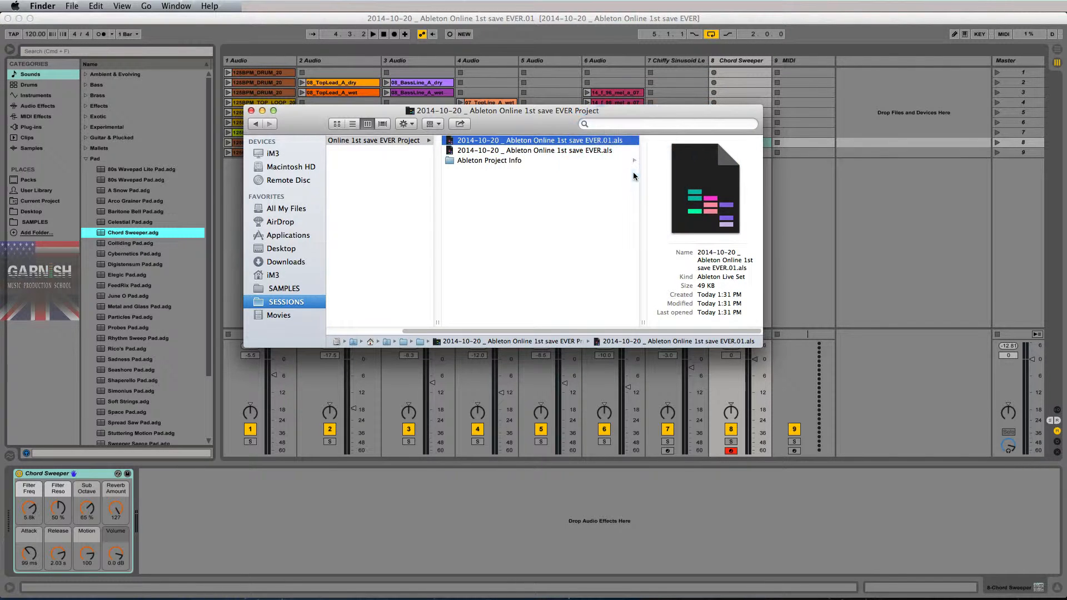
- Rename the original Live Set file in the project folder as "2014-10-20 _ Ableton Online 1st save EVER.00.als"
{"action": "left_click", "coordinate": [579, 150]}
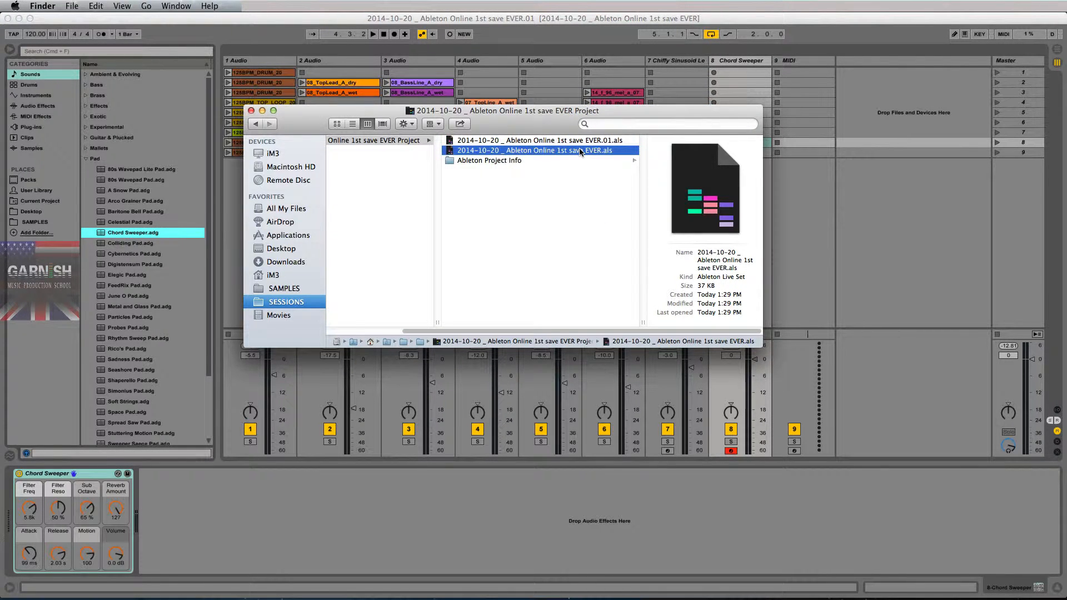
{"action": "key", "text": "Return"}
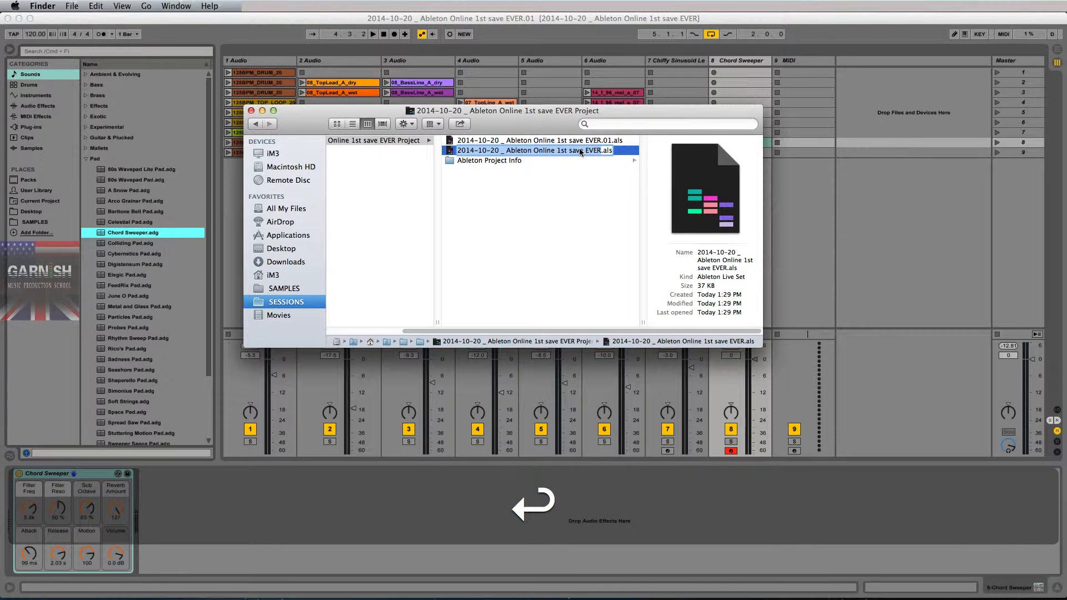
{"action": "key", "text": "Right"}
{"action": "type", "text": ".00"}
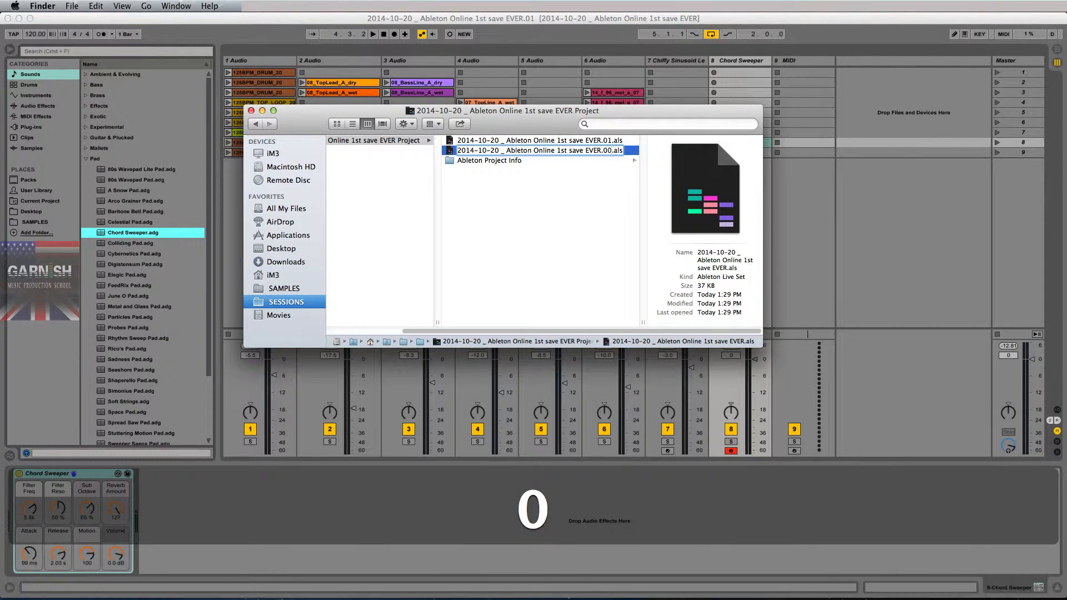
{"action": "key", "text": "Return"}
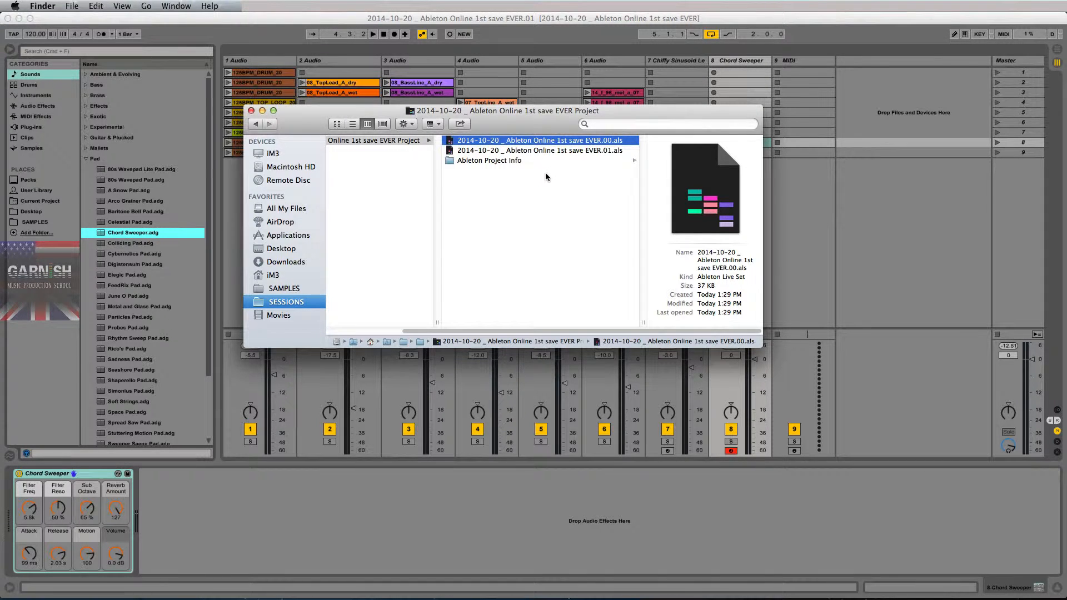
- Compare the file details of the .00 and .01 Live Set versions in the project folder
{"action": "left_click", "coordinate": [539, 151]}
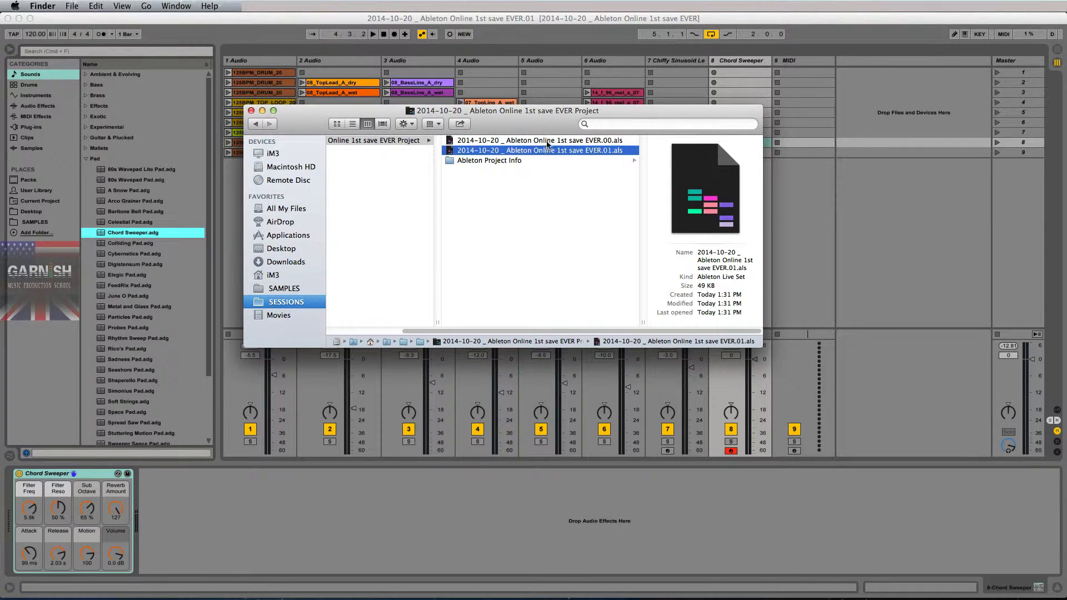
{"action": "left_click", "coordinate": [547, 142]}
{"action": "left_click", "coordinate": [549, 150]}
- Switch to Ableton Live and save the Live Set as "2014-10-20 _ Ableton Online 1st save EVER.02" in the same project folder
{"action": "left_click", "coordinate": [364, 20]}
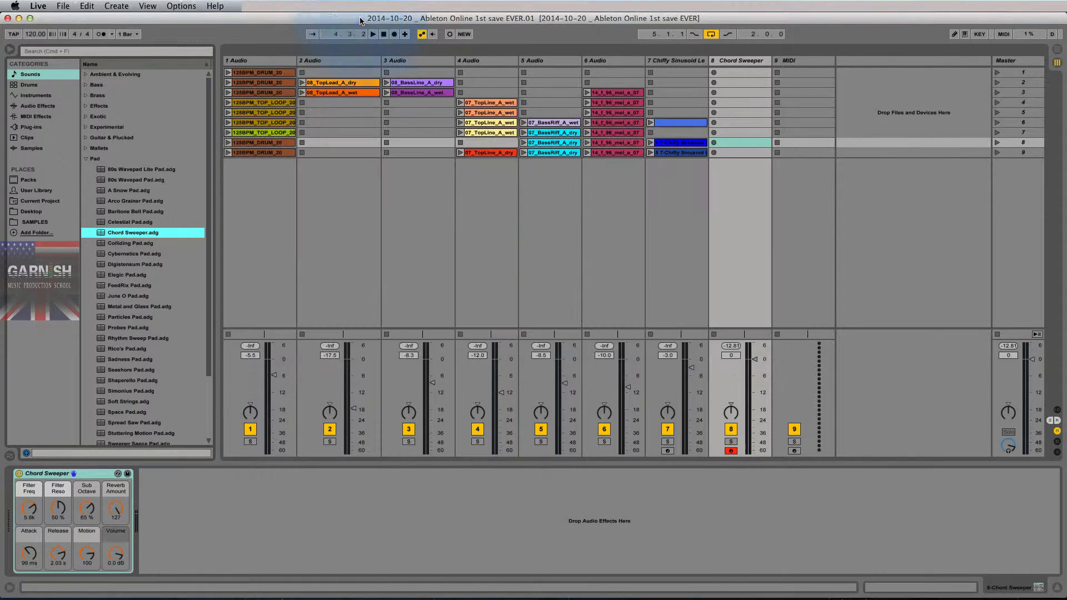
{"action": "left_click", "coordinate": [63, 6]}
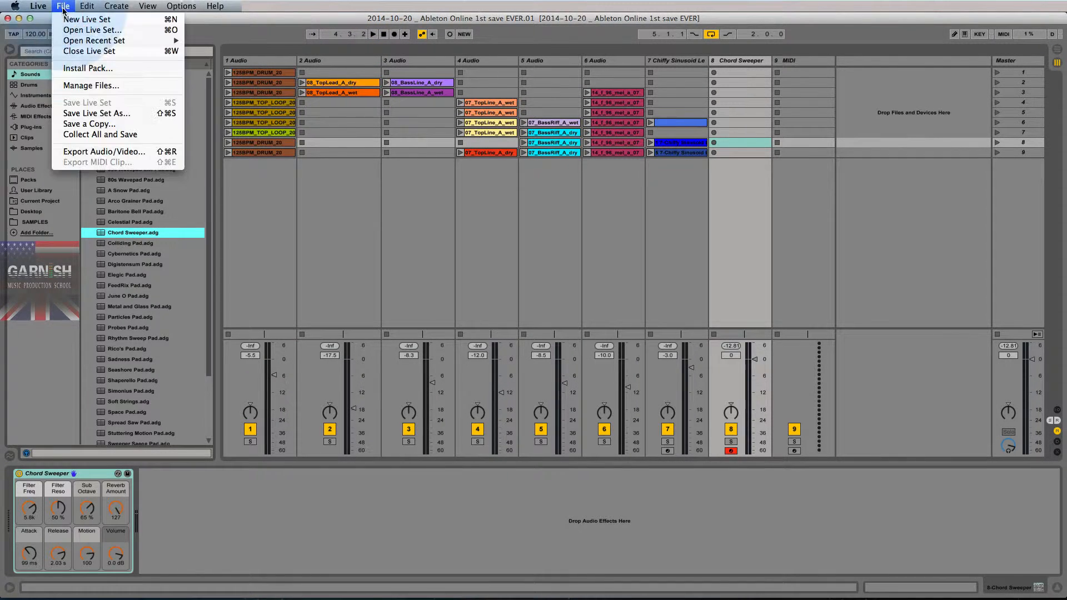
{"action": "left_click", "coordinate": [92, 114]}
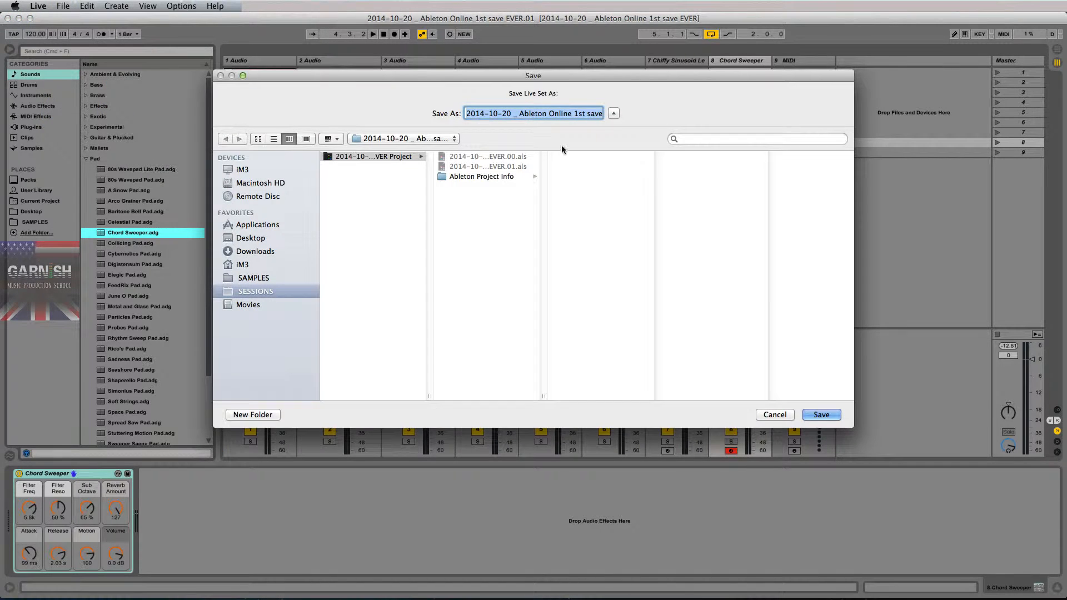
{"action": "left_click", "coordinate": [568, 114]}
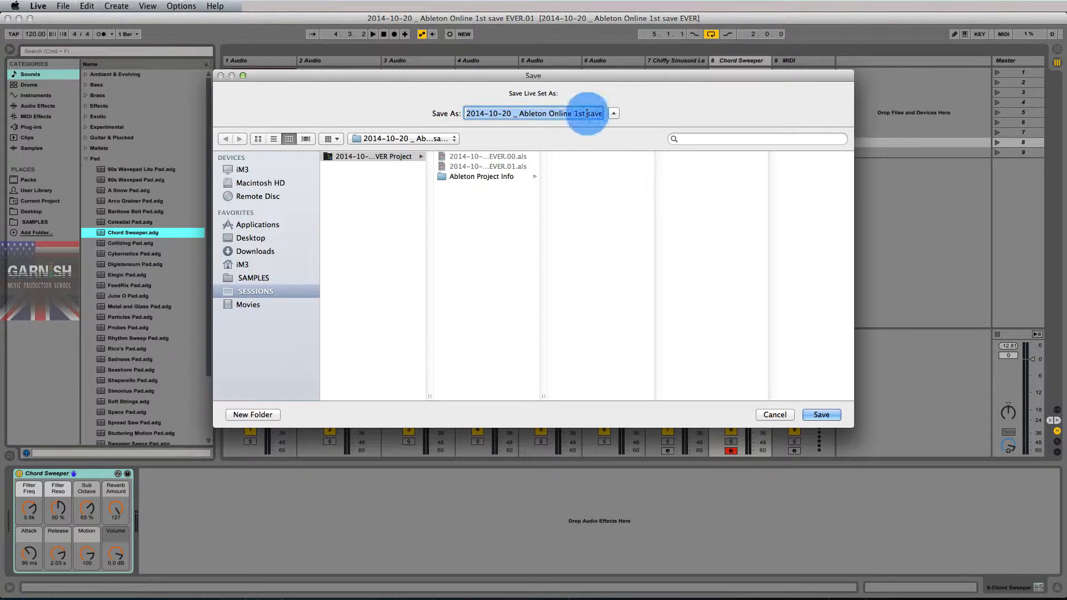
{"action": "left_click_drag", "start_coordinate": [570, 115], "coordinate": [602, 117]}
{"action": "left_click", "coordinate": [589, 114]}
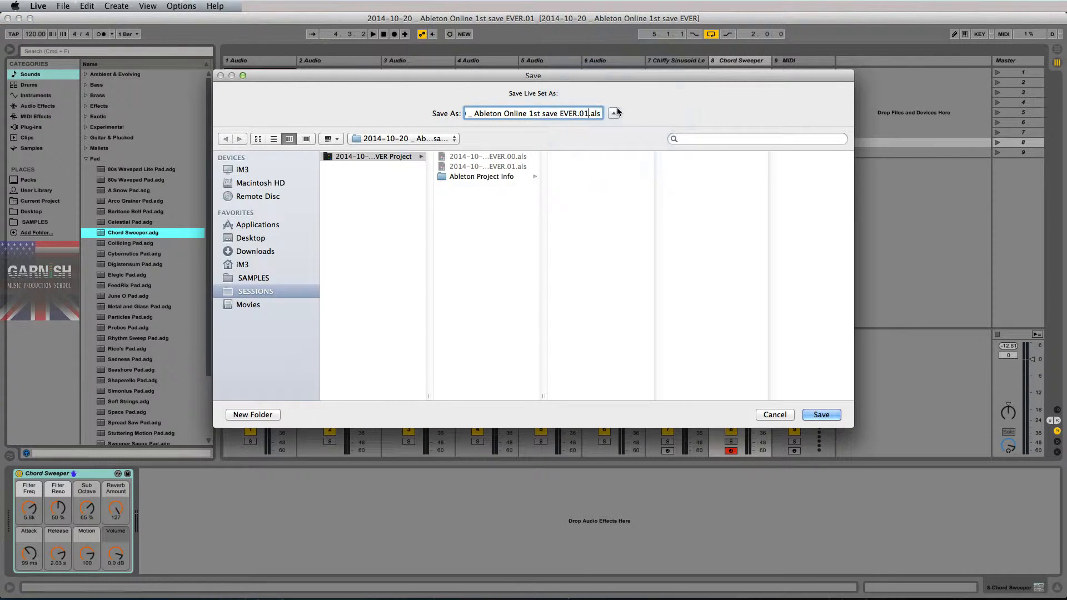
{"action": "key", "text": "BackSpace"}
{"action": "type", "text": "2"}
{"action": "key", "text": "Return"}
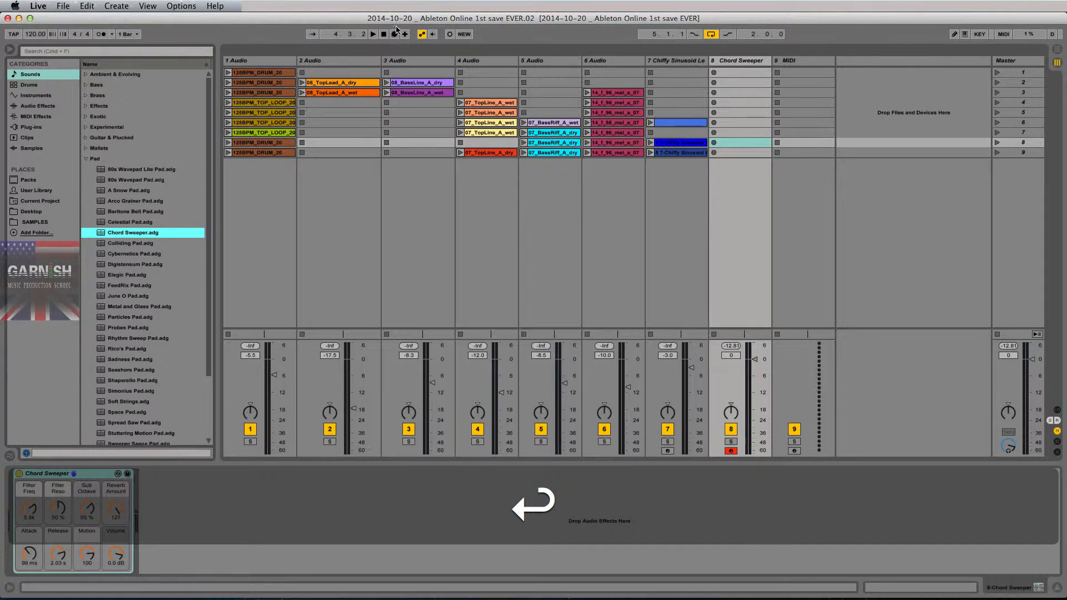
- Switch to Finder and inspect the details of the .02 Live Set file in the project folder
{"action": "key", "text": "super+Tab"}
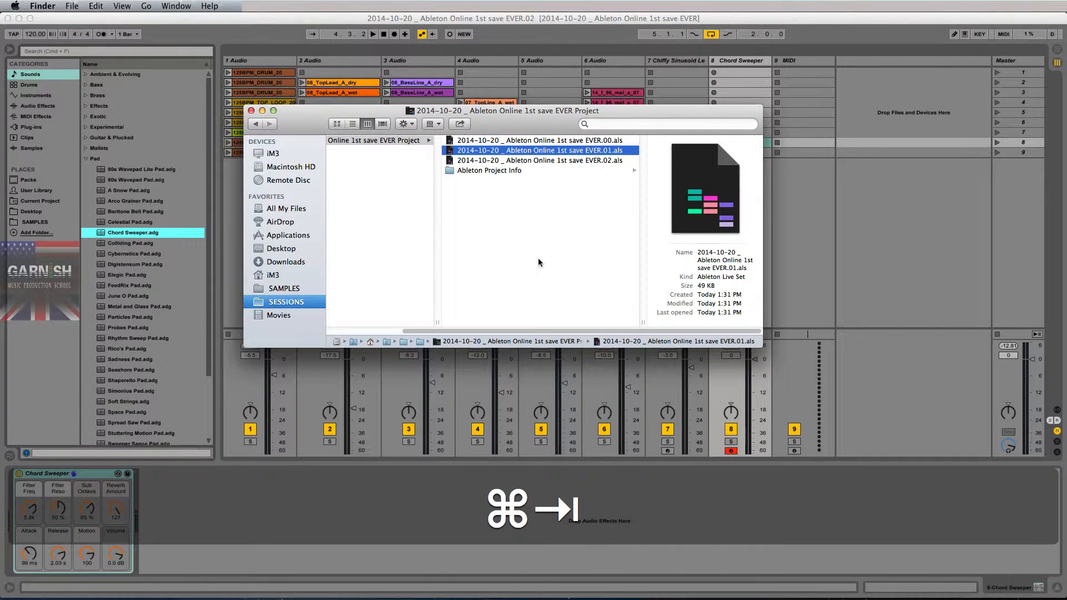
{"action": "left_click", "coordinate": [589, 161]}
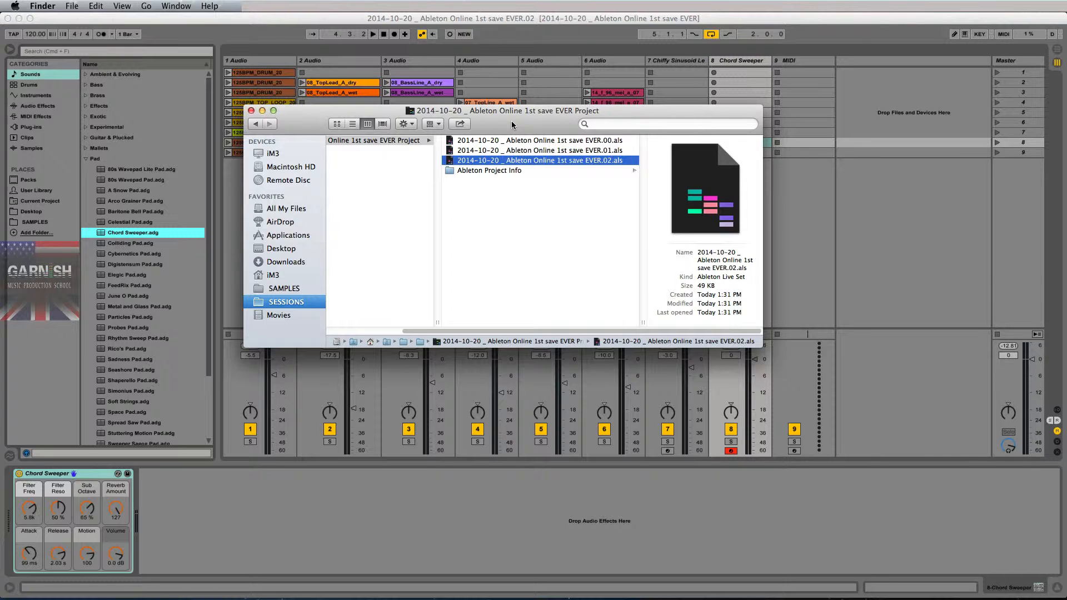
{"action": "left_click_drag", "start_coordinate": [512, 125], "coordinate": [513, 141]}
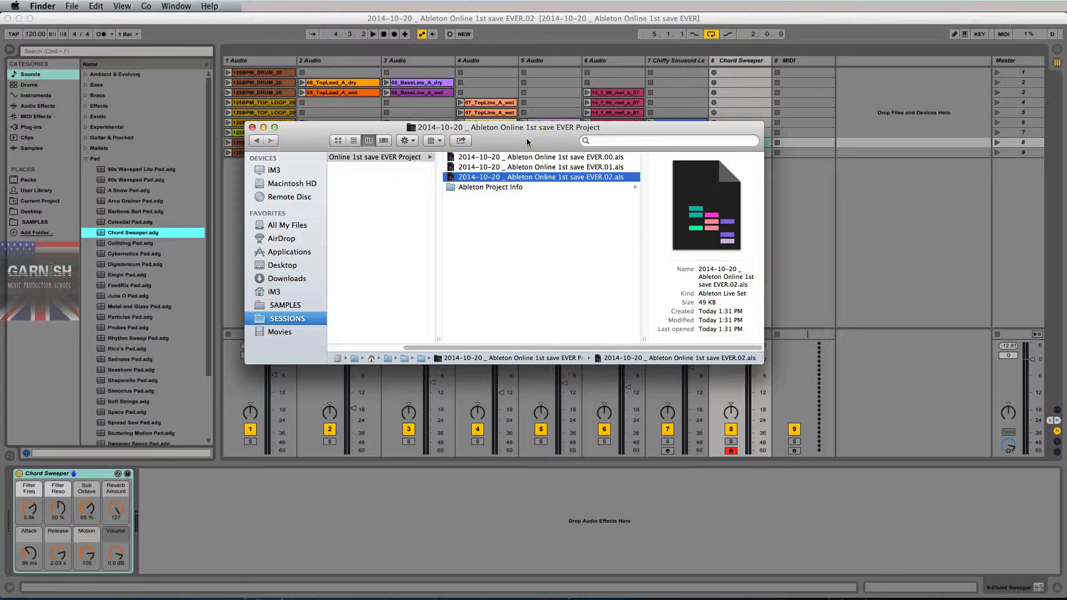
- Switch to Ableton Live and save the Live Set as "2014-10-20 _ Ableton Online 1st save EVER.03 -- added bass patch" in the same folder
{"action": "left_click", "coordinate": [177, 20]}
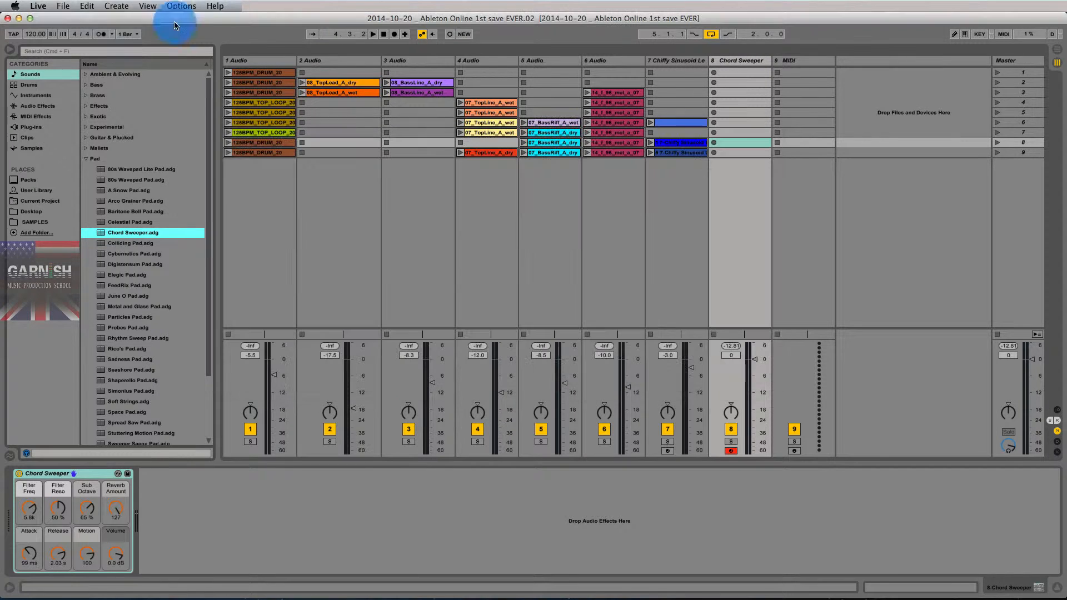
{"action": "left_click", "coordinate": [63, 7]}
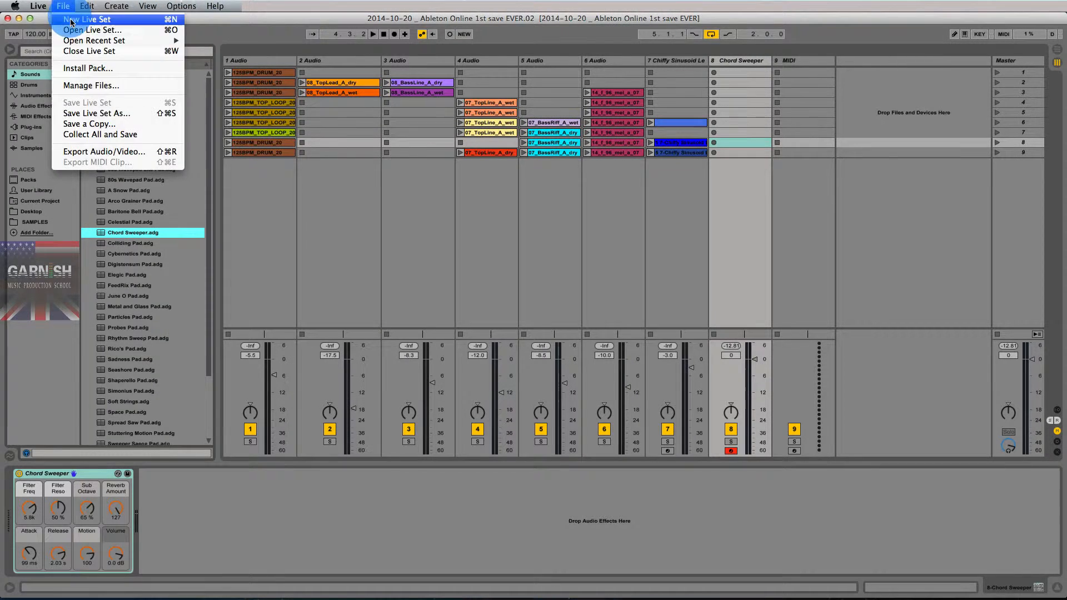
{"action": "left_click", "coordinate": [84, 112]}
{"action": "left_click_drag", "start_coordinate": [574, 114], "coordinate": [600, 115]}
{"action": "left_click", "coordinate": [591, 114]}
{"action": "key", "text": "BackSpace"}
{"action": "type", "text": "3 p-"}
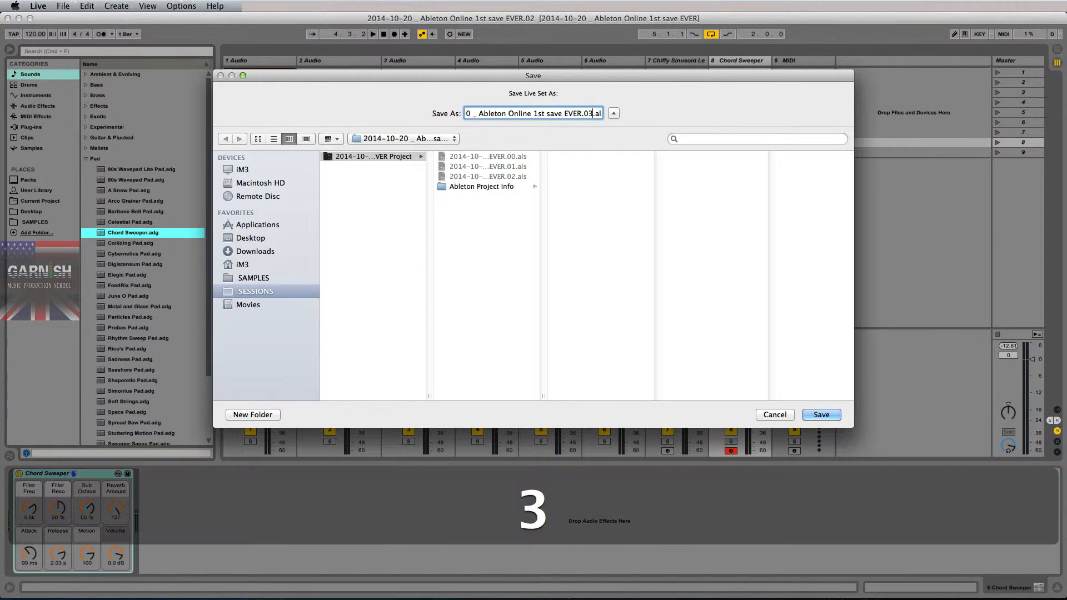
{"action": "key", "text": "BackSpace"}
{"action": "key", "text": "BackSpace"}
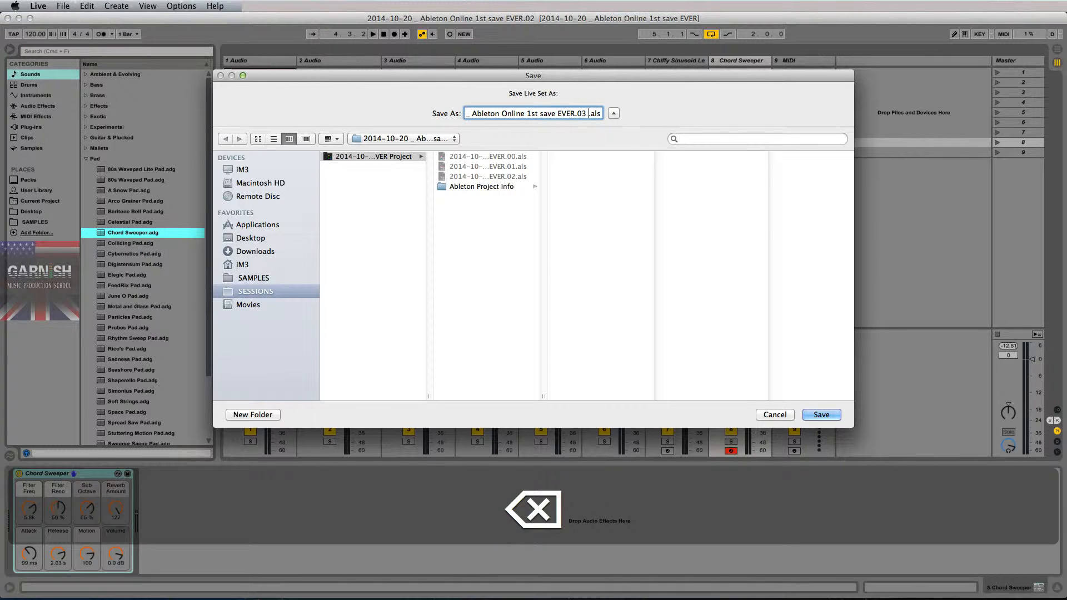
{"action": "type", "text": "-- a"}
{"action": "type", "text": "dded ba"}
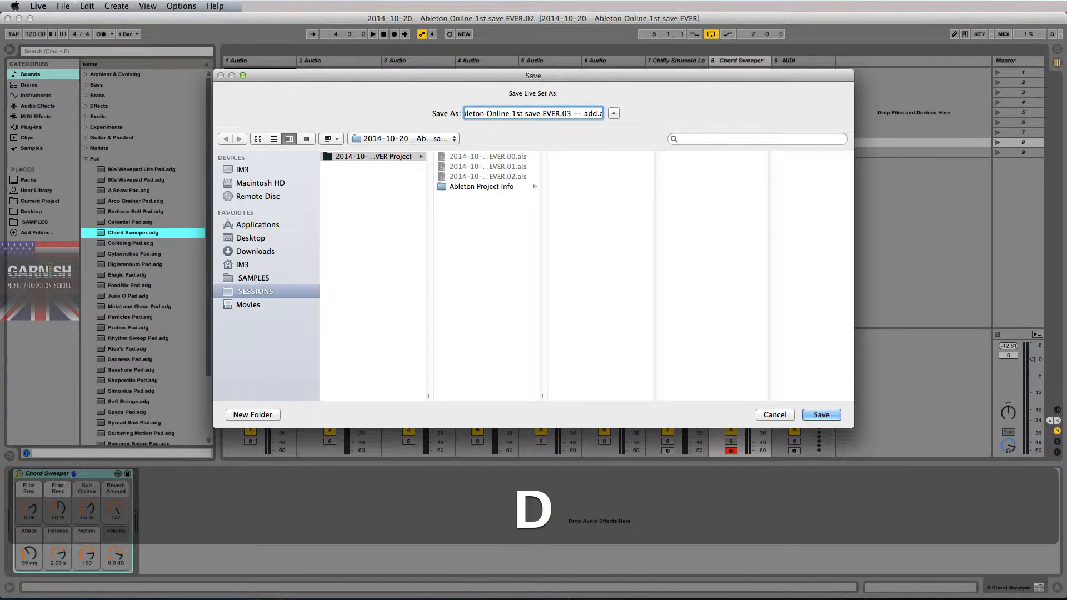
{"action": "type", "text": "ss patch"}
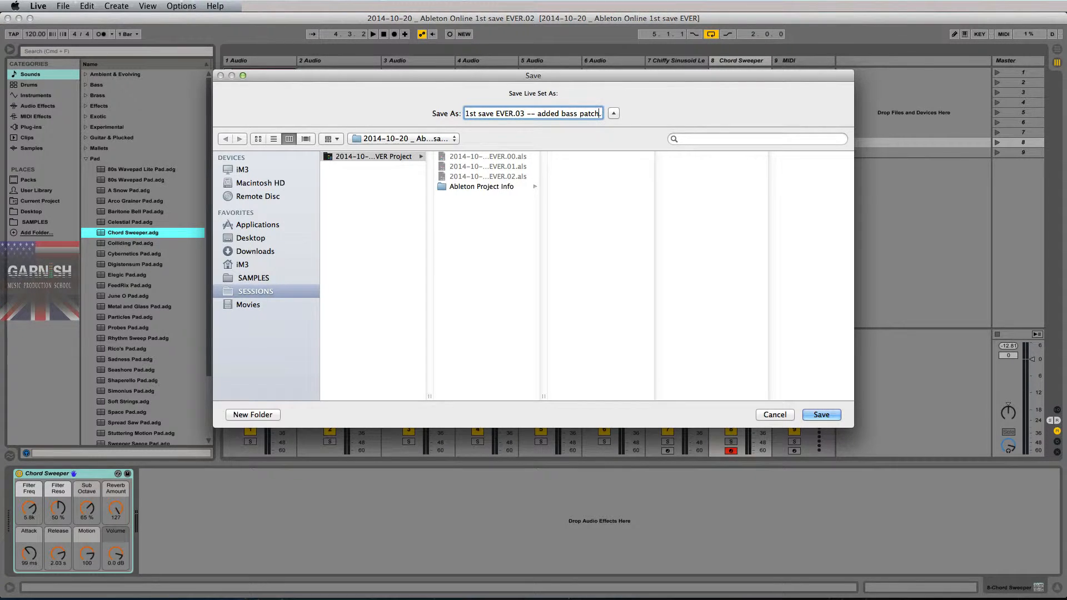
{"action": "key", "text": "Return"}
- Switch to Finder and compare the .03 -- added bass patch Live Set file with the .02 version
{"action": "key", "text": "super+Tab"}
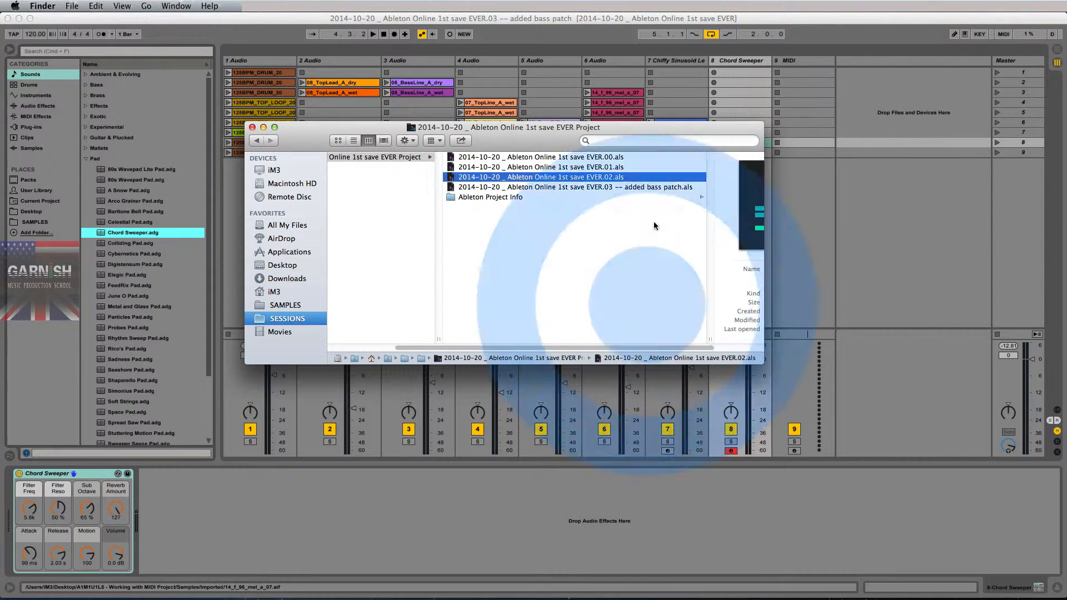
{"action": "left_click", "coordinate": [650, 187]}
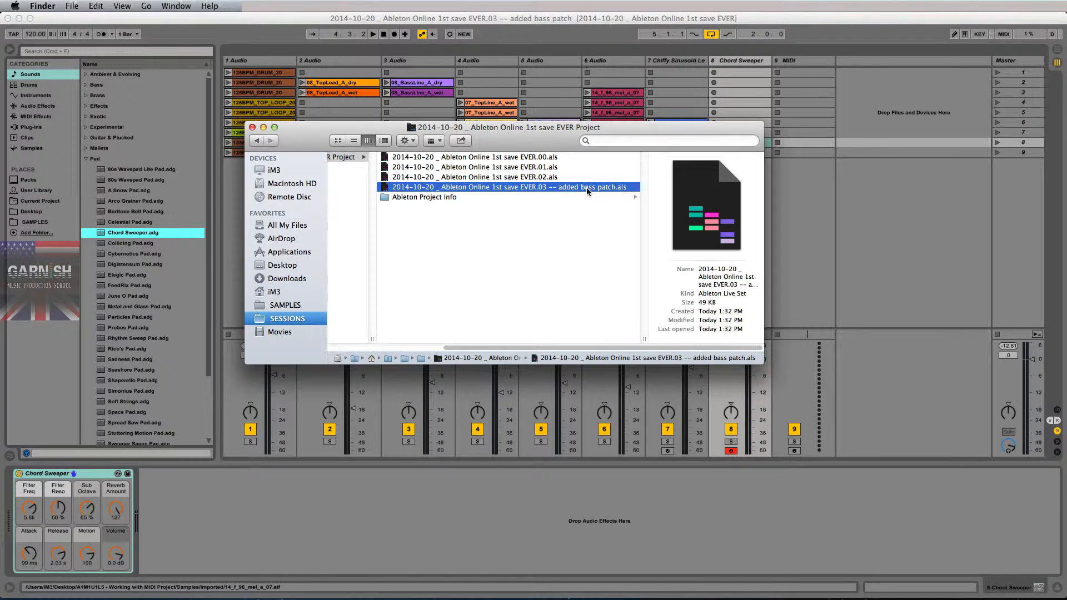
{"action": "left_click", "coordinate": [552, 178]}
{"action": "left_click", "coordinate": [554, 187]}
- Switch to Ableton Live and start saving the Live Set under a new name, changing its date to 2014-10-21
{"action": "left_click", "coordinate": [301, 19]}
{"action": "left_click", "coordinate": [87, 6]}
{"action": "mouse_move", "coordinate": [63, 5]}
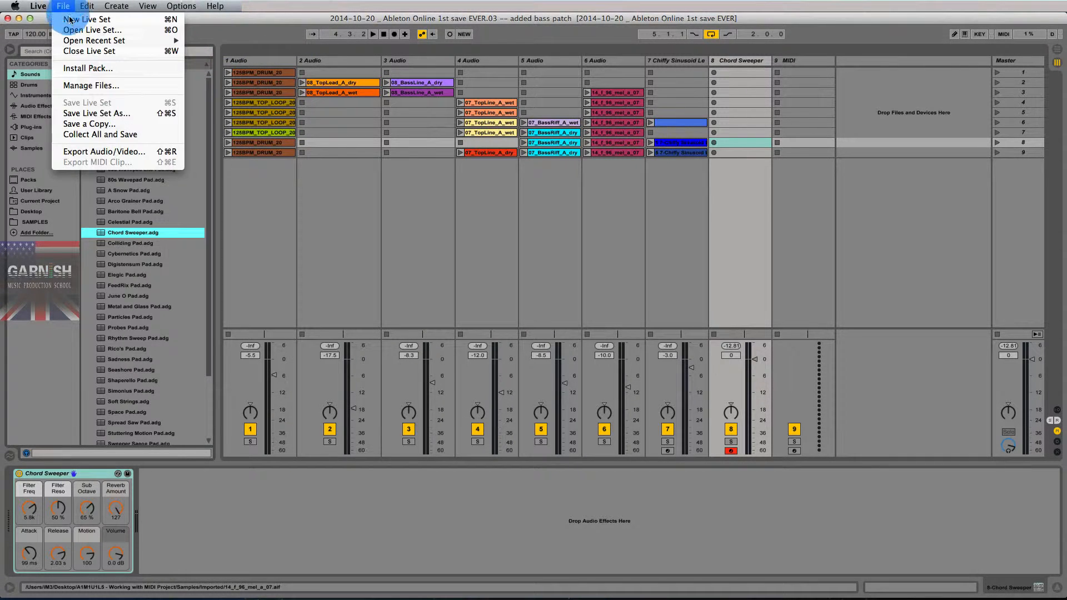
{"action": "left_click", "coordinate": [87, 114]}
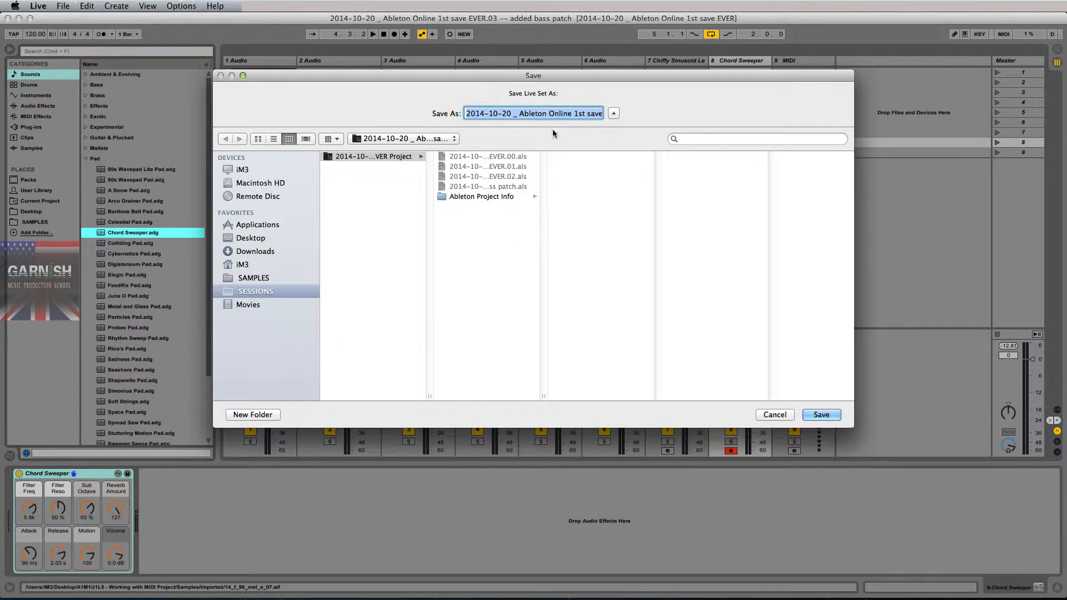
{"action": "left_click", "coordinate": [518, 113]}
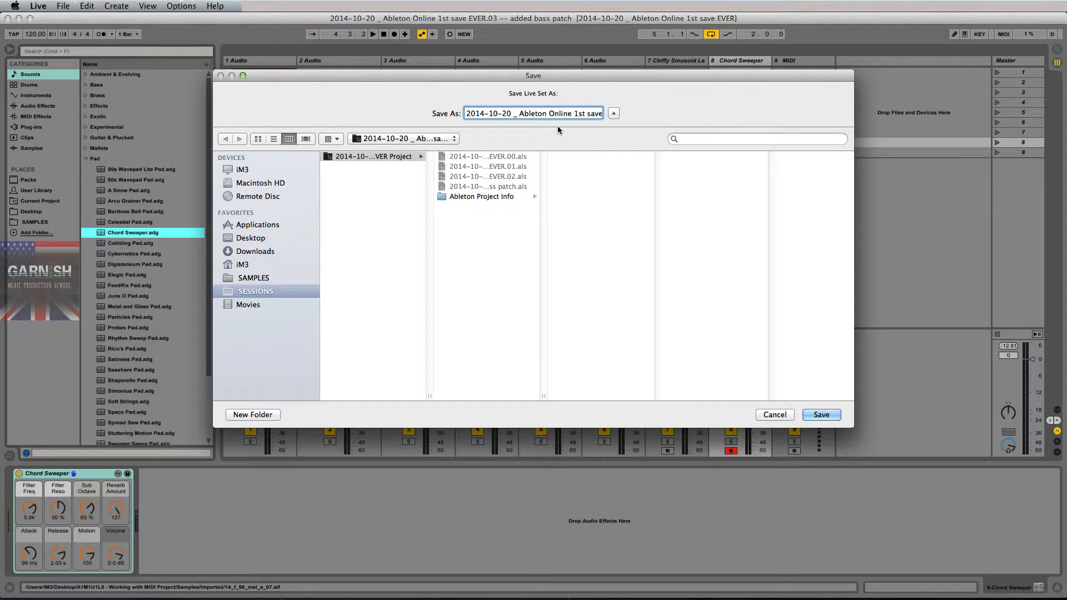
{"action": "key", "text": "BackSpace"}
{"action": "type", "text": "1"}
- Remove the bass patch note from the new file name, set its version number to 01, and save the Live Set
{"action": "left_click_drag", "start_coordinate": [521, 114], "coordinate": [599, 114]}
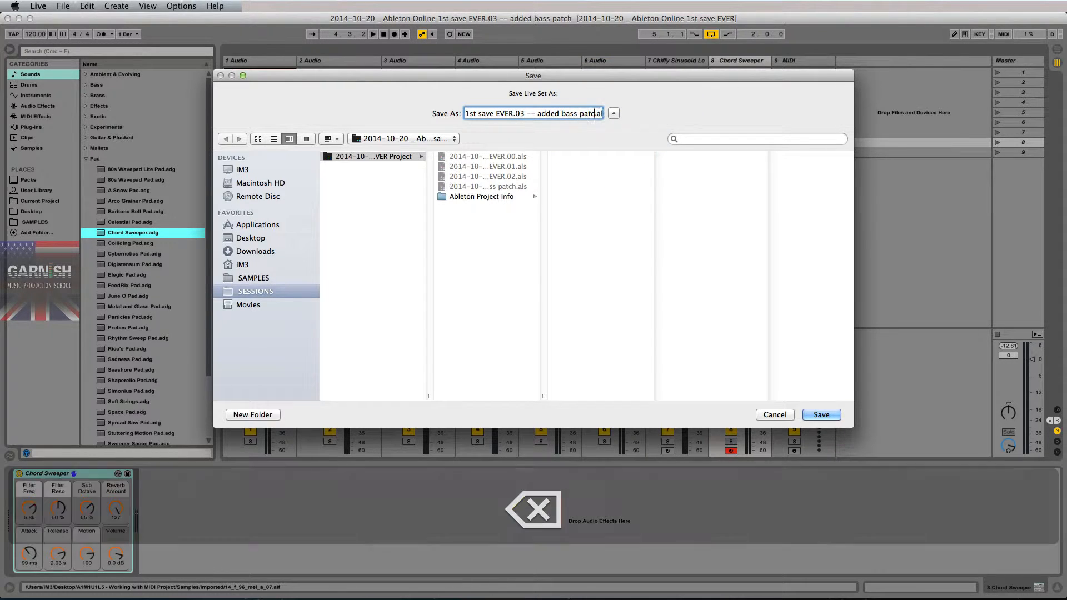
{"action": "key", "text": "BackSpace"}
{"action": "key", "text": "BackSpace"}
{"action": "key", "text": "BackSpace"}
{"action": "key", "text": "BackSpace"}
{"action": "key", "text": "BackSpace"}
{"action": "key", "text": "BackSpace"}
{"action": "key", "text": "BackSpace"}
{"action": "key", "text": "BackSpace"}
{"action": "key", "text": "BackSpace"}
{"action": "key", "text": "BackSpace"}
{"action": "key", "text": "BackSpace"}
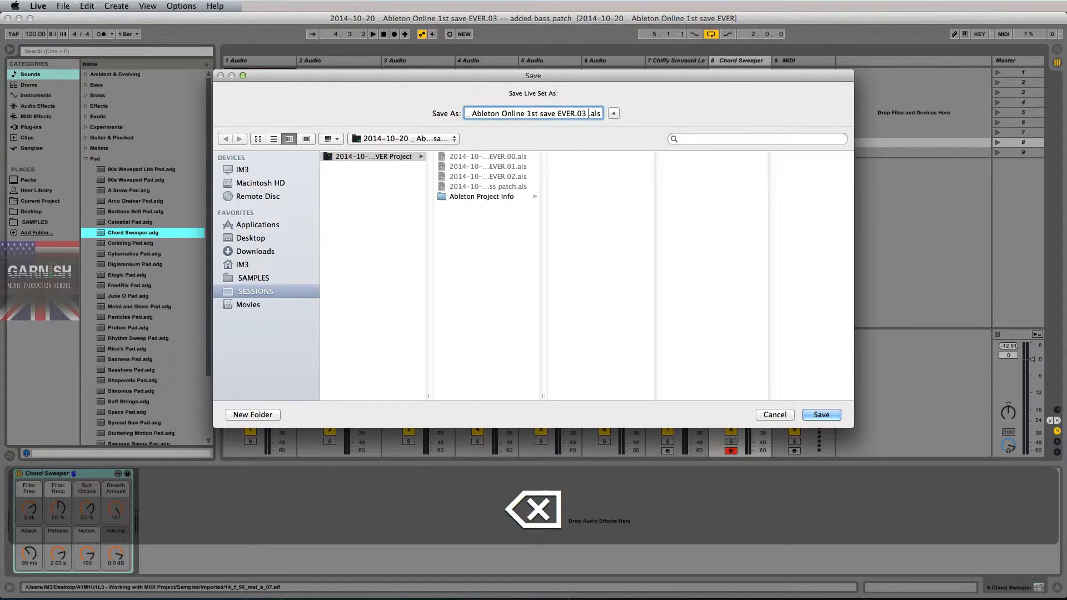
{"action": "type", "text": "1"}
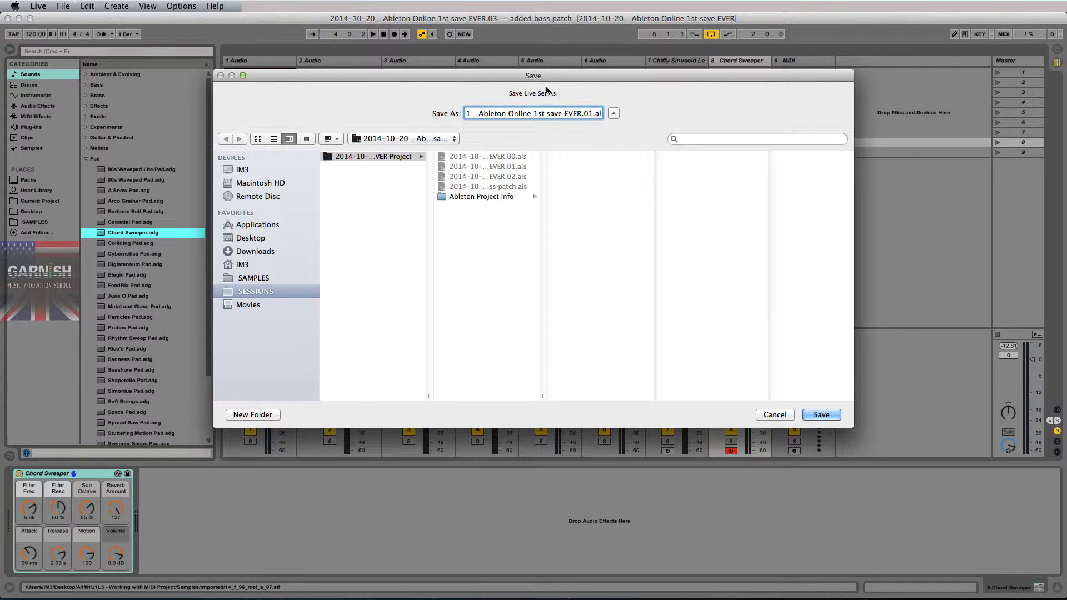
{"action": "left_click_drag", "start_coordinate": [593, 113], "coordinate": [434, 115]}
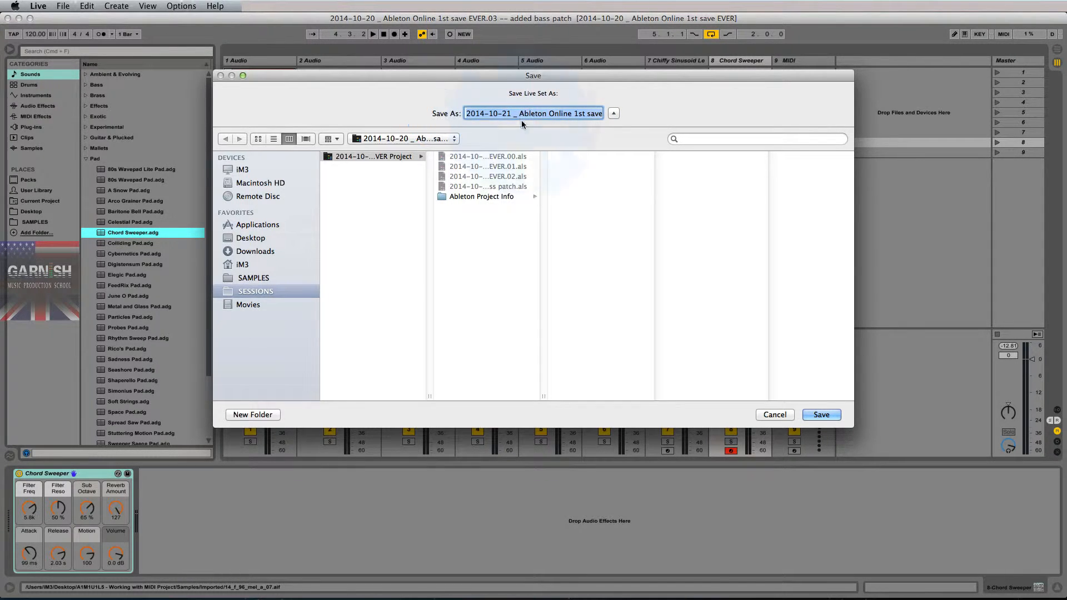
{"action": "left_click", "coordinate": [511, 114]}
{"action": "key", "text": "Return"}
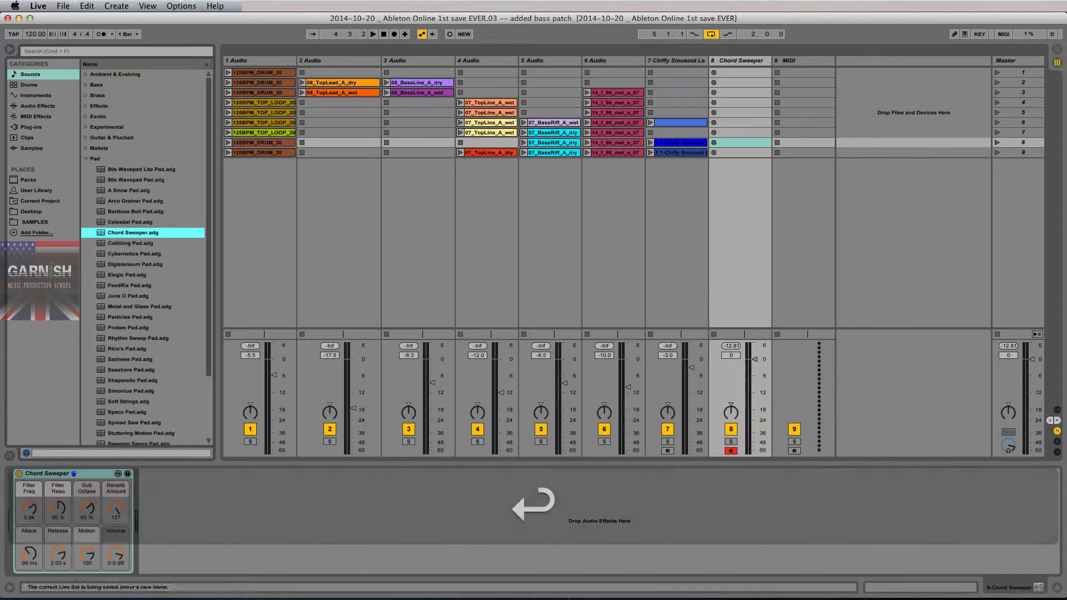
- Switch to Finder and compare the 2014-10-21 .01 Live Set with the 2014-10-20 .03 and .00 versions
{"action": "key", "text": "super+Tab"}
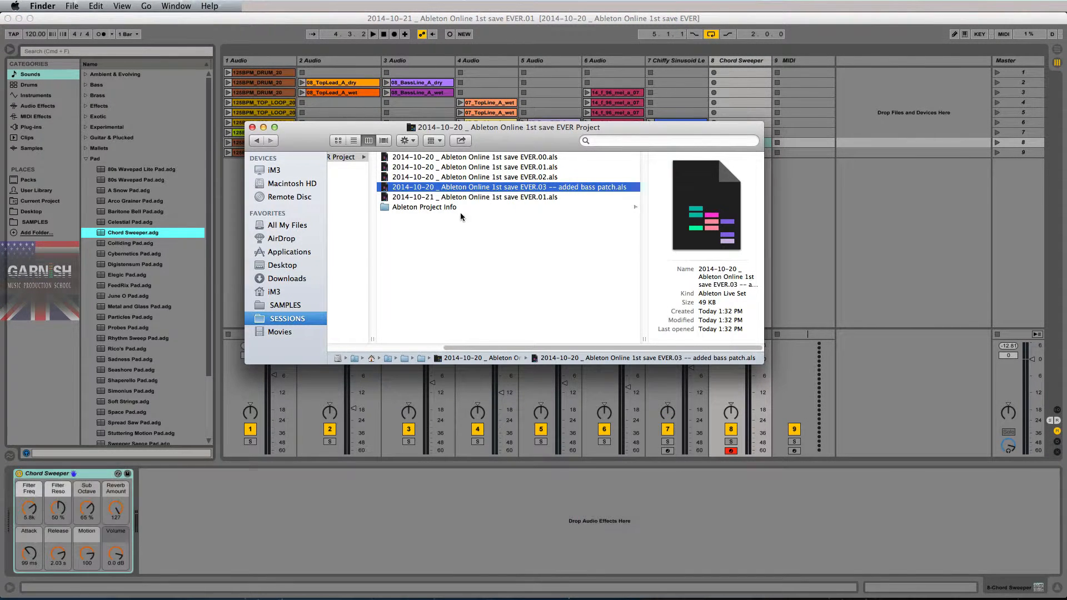
{"action": "left_click", "coordinate": [545, 198]}
{"action": "left_click", "coordinate": [542, 188]}
{"action": "left_click", "coordinate": [543, 198]}
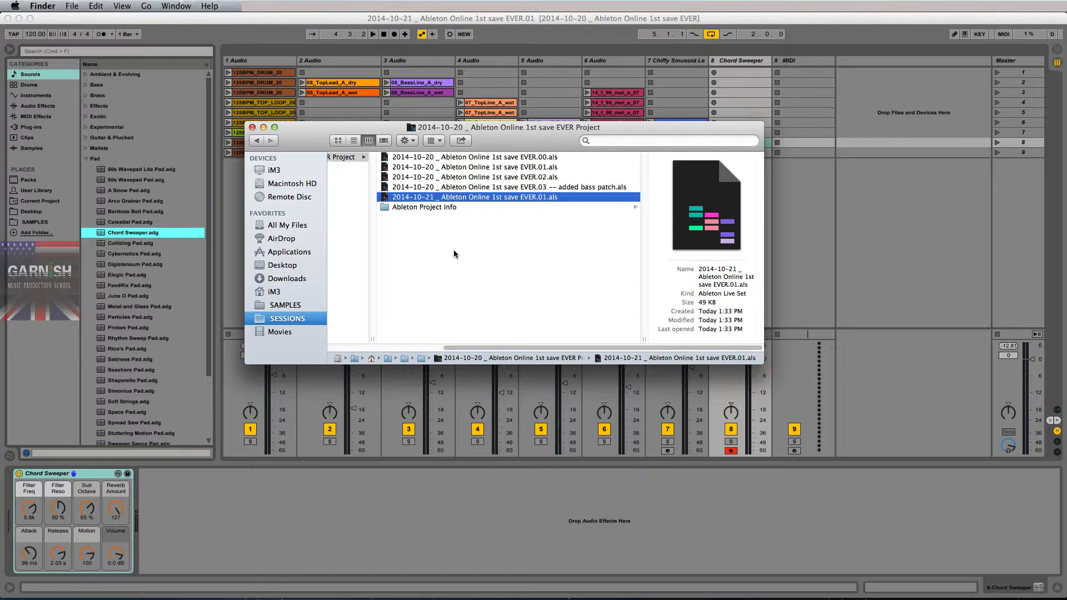
{"action": "left_click", "coordinate": [550, 187]}
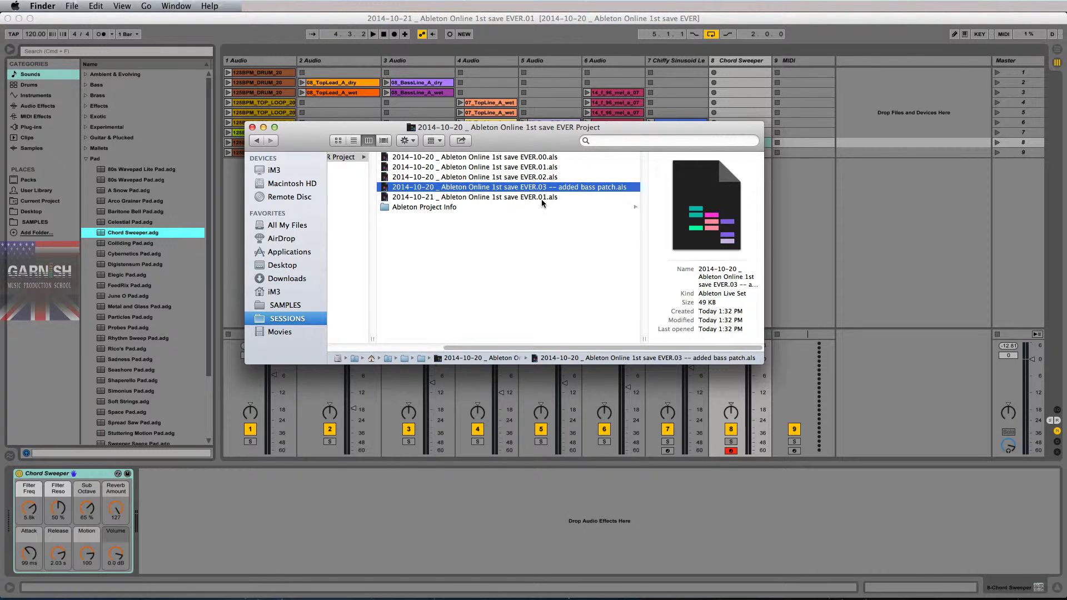
{"action": "left_click", "coordinate": [542, 200]}
{"action": "left_click", "coordinate": [543, 189]}
{"action": "left_click", "coordinate": [437, 198]}
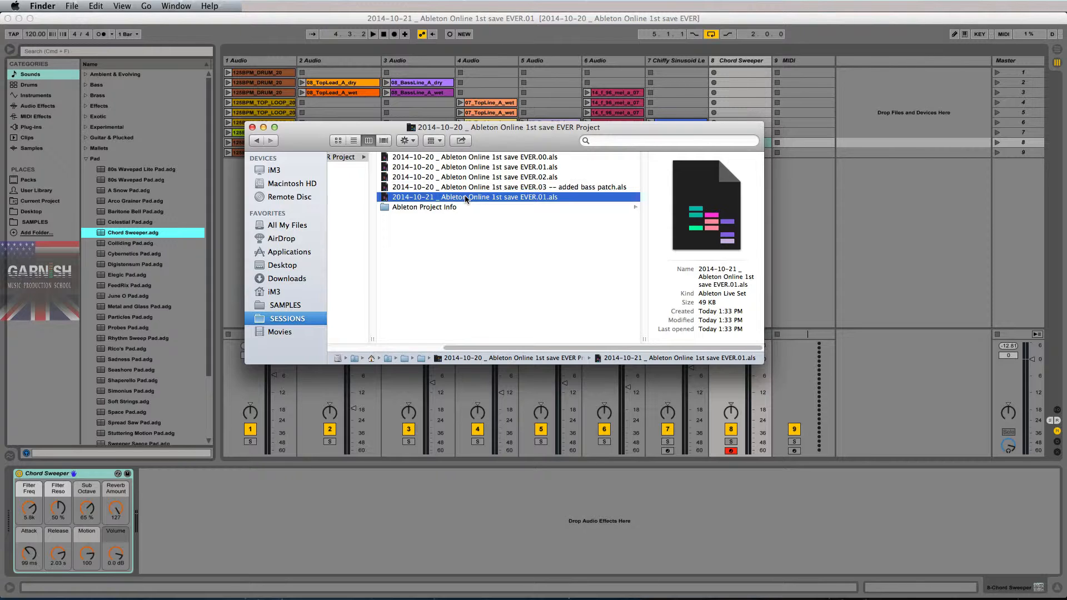
{"action": "left_click", "coordinate": [487, 158]}
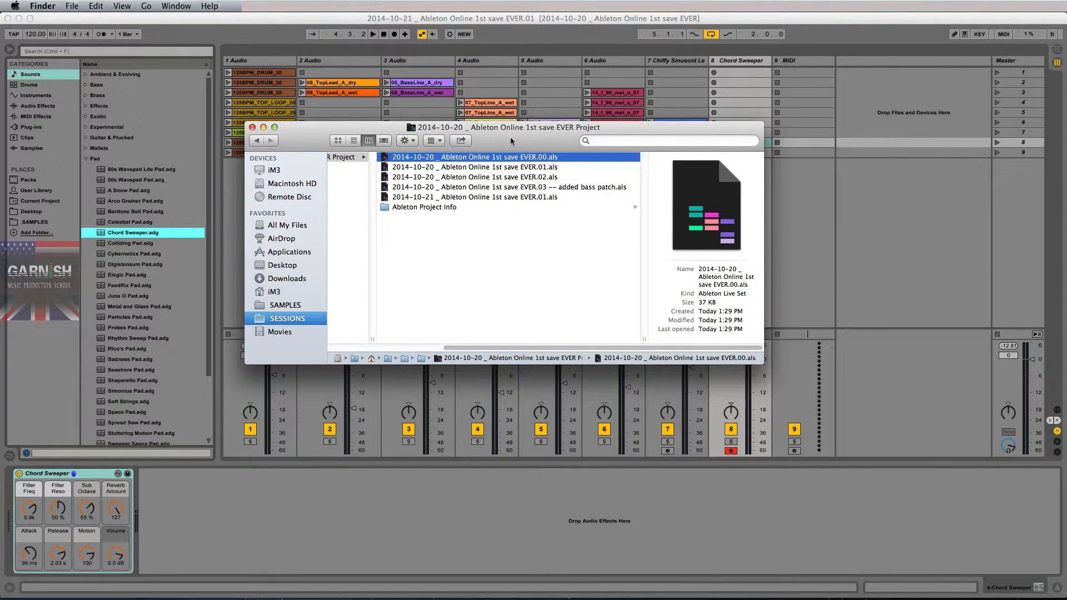
{"action": "left_click_drag", "start_coordinate": [576, 347], "coordinate": [639, 348]}
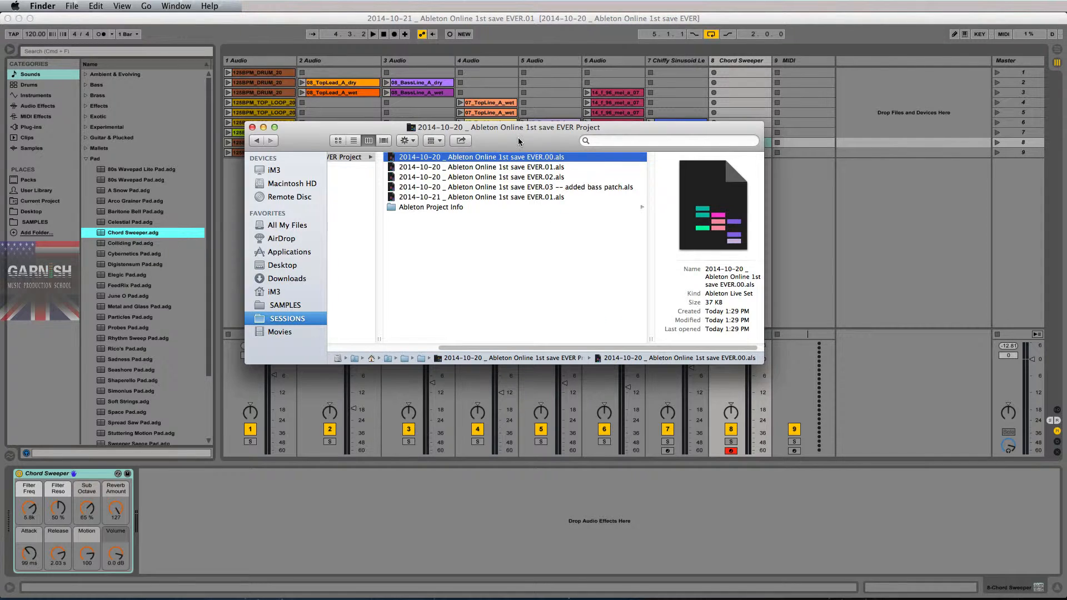
- Compare the 2014-10-20 .03 -- added bass patch Live Set with the 2014-10-21 .01 version in the project folder
{"action": "left_click_drag", "start_coordinate": [518, 141], "coordinate": [514, 144]}
{"action": "left_click", "coordinate": [523, 193]}
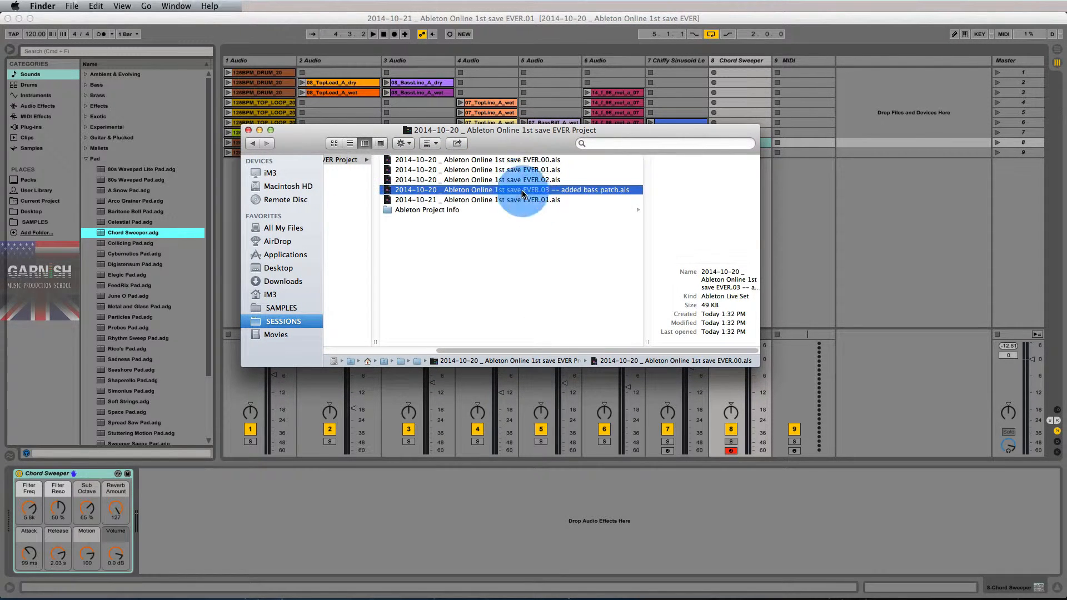
{"action": "left_click", "coordinate": [522, 201]}
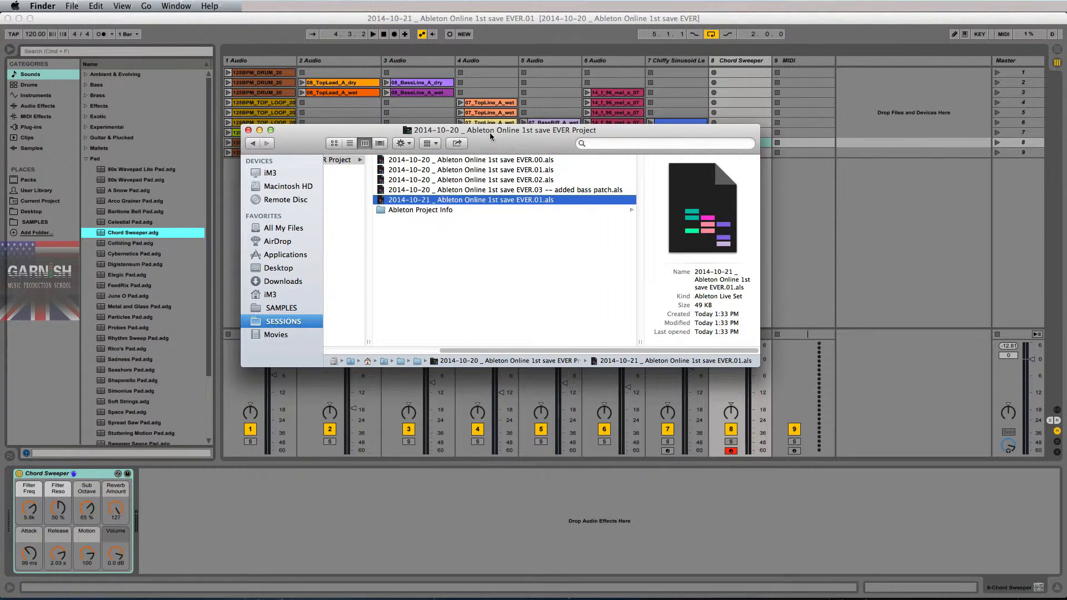
- Switch to Ableton Live and collect all and save the Live Set, copying files from elsewhere, other Projects, User Library and Factory Packs
{"action": "left_click", "coordinate": [303, 20]}
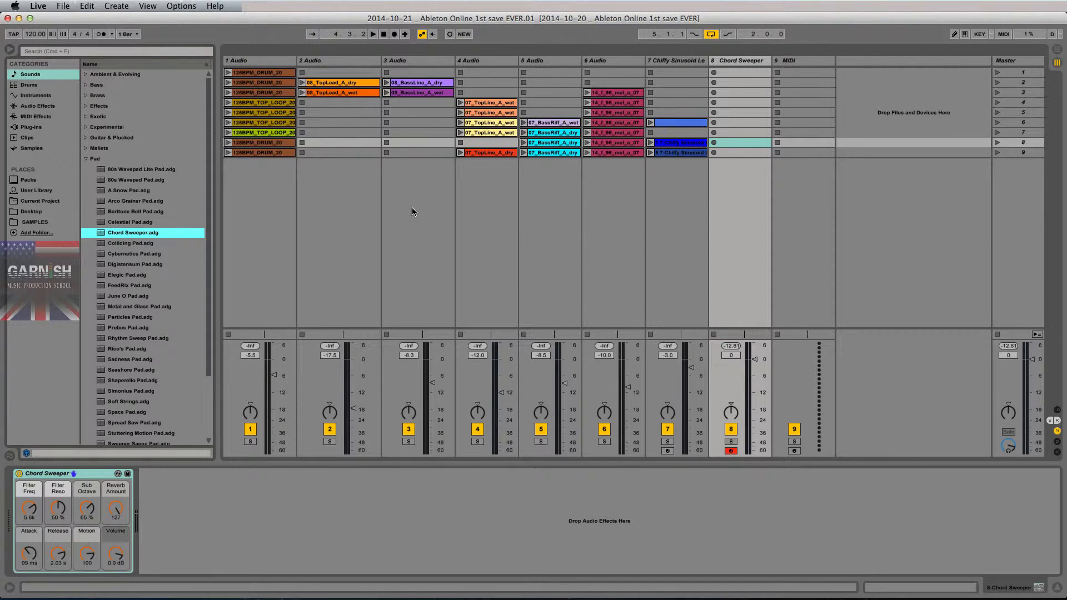
{"action": "left_click", "coordinate": [487, 144]}
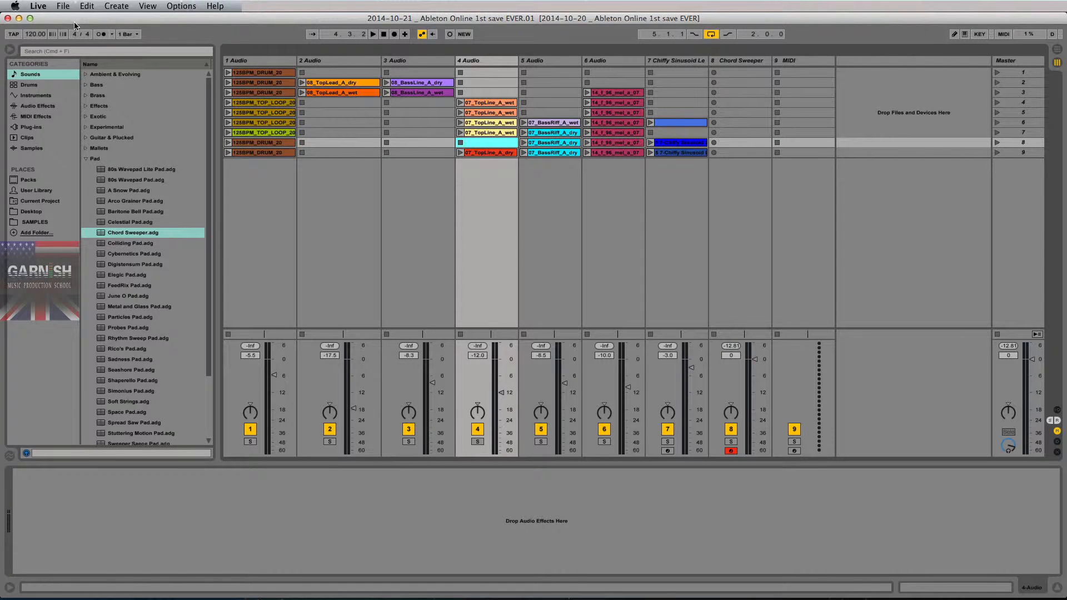
{"action": "left_click", "coordinate": [63, 6]}
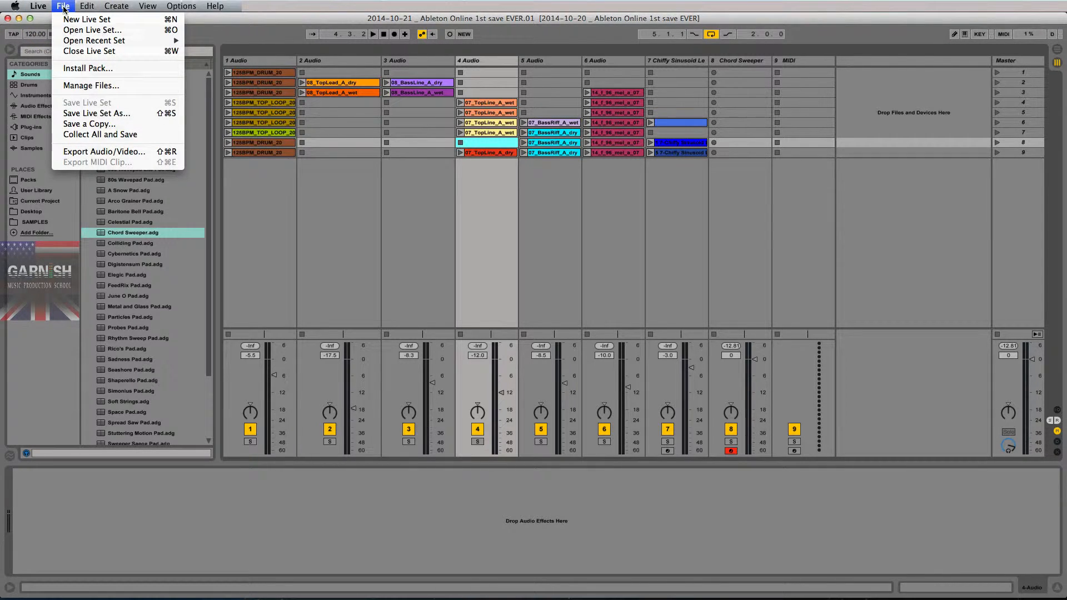
{"action": "left_click", "coordinate": [87, 135]}
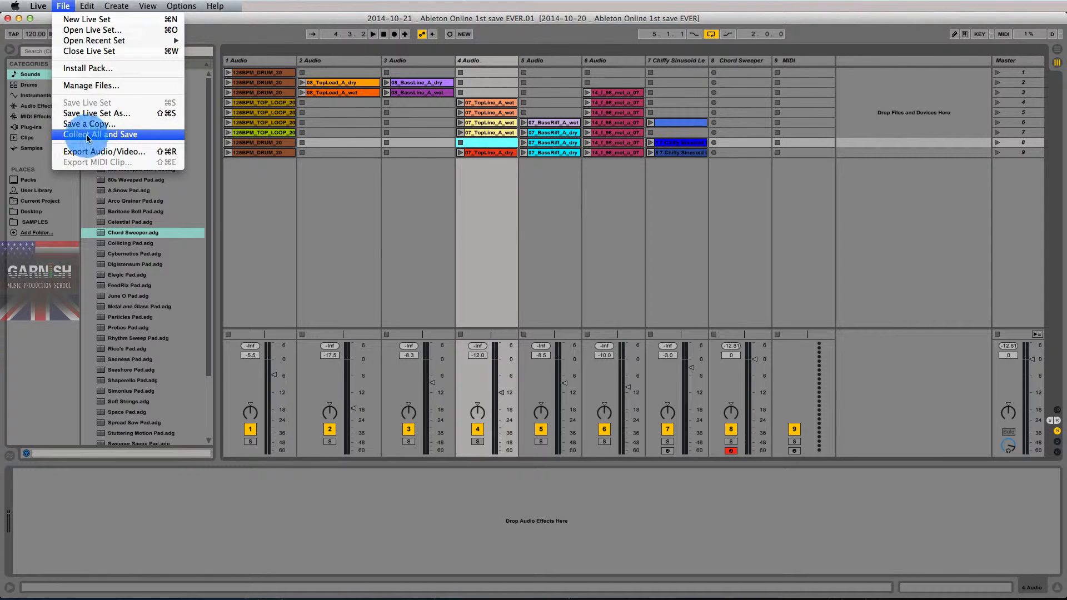
{"action": "left_click_drag", "start_coordinate": [544, 240], "coordinate": [545, 183]}
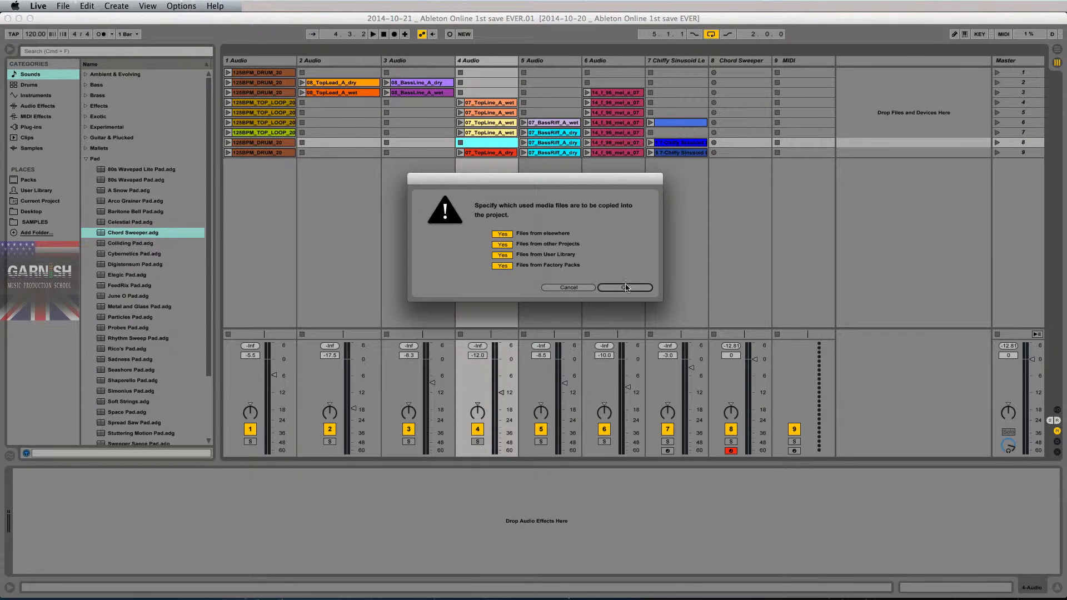
{"action": "left_click", "coordinate": [626, 287]}
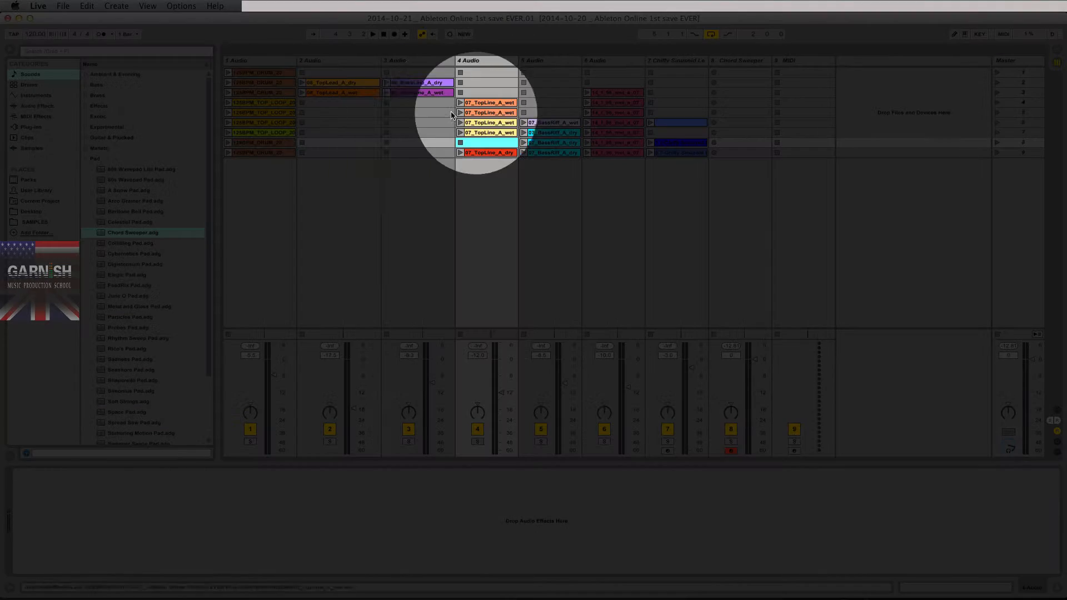
- Switch to Finder and examine the collected audio files in the project's Samples folder, inside Imported
{"action": "key", "text": "super+Tab"}
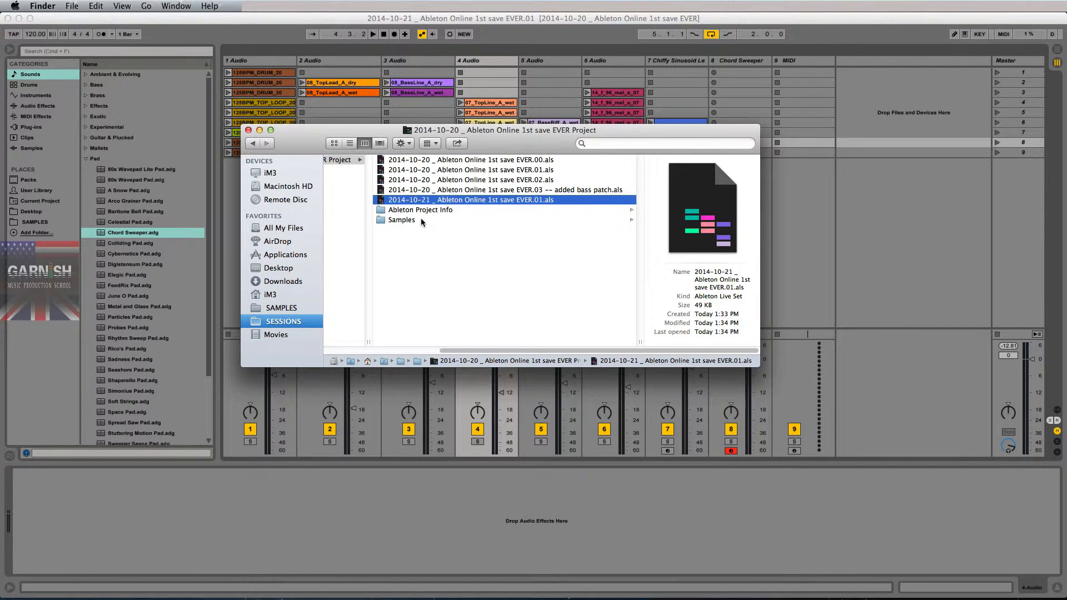
{"action": "left_click", "coordinate": [422, 221]}
{"action": "left_click", "coordinate": [523, 160]}
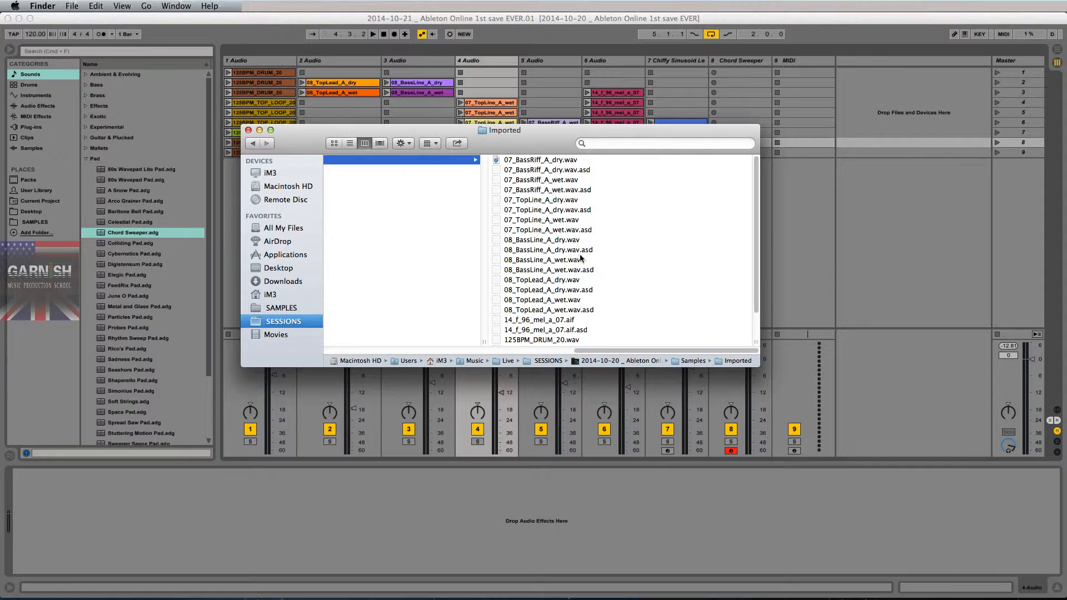
{"action": "scroll", "coordinate": [574, 273], "scroll_direction": "left", "scroll_amount": 5}
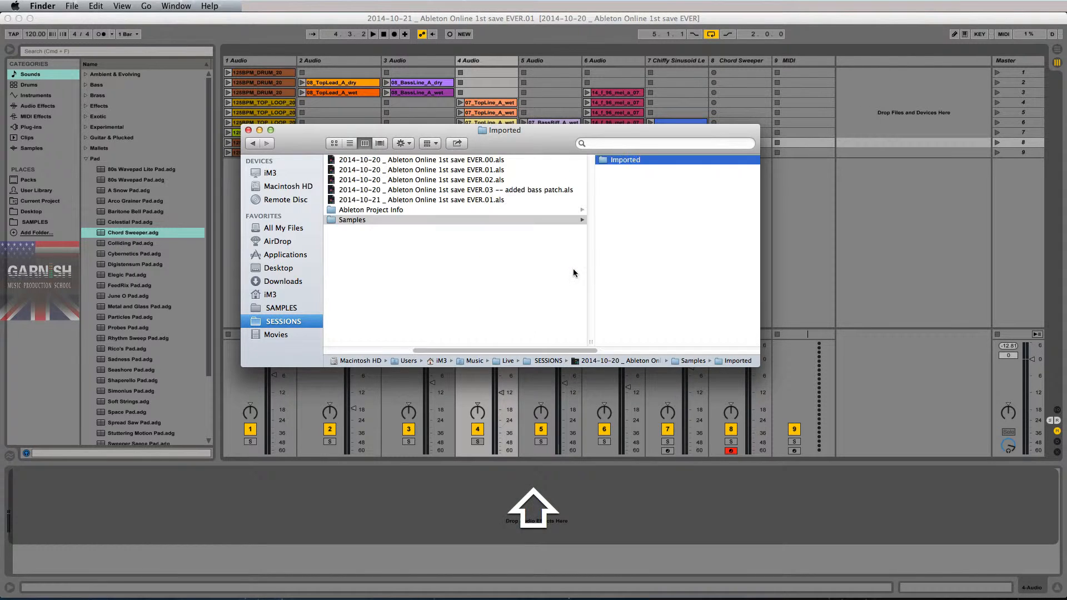
{"action": "scroll", "coordinate": [436, 238], "scroll_direction": "left", "scroll_amount": 3}
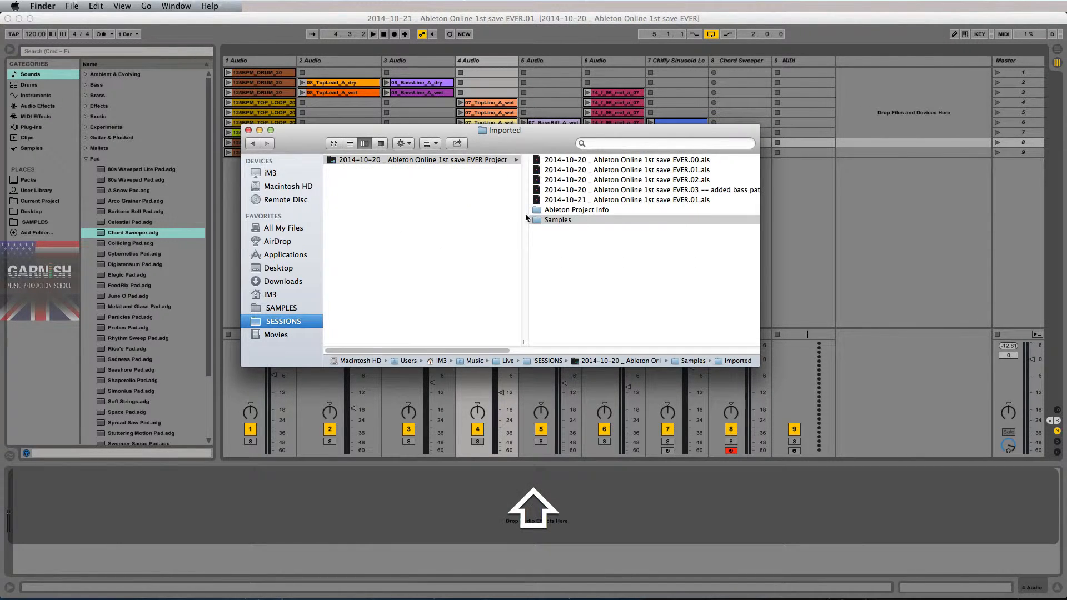
{"action": "left_click", "coordinate": [562, 221]}
{"action": "scroll", "coordinate": [441, 213], "scroll_direction": "left", "scroll_amount": 5}
{"action": "left_click", "coordinate": [472, 162]}
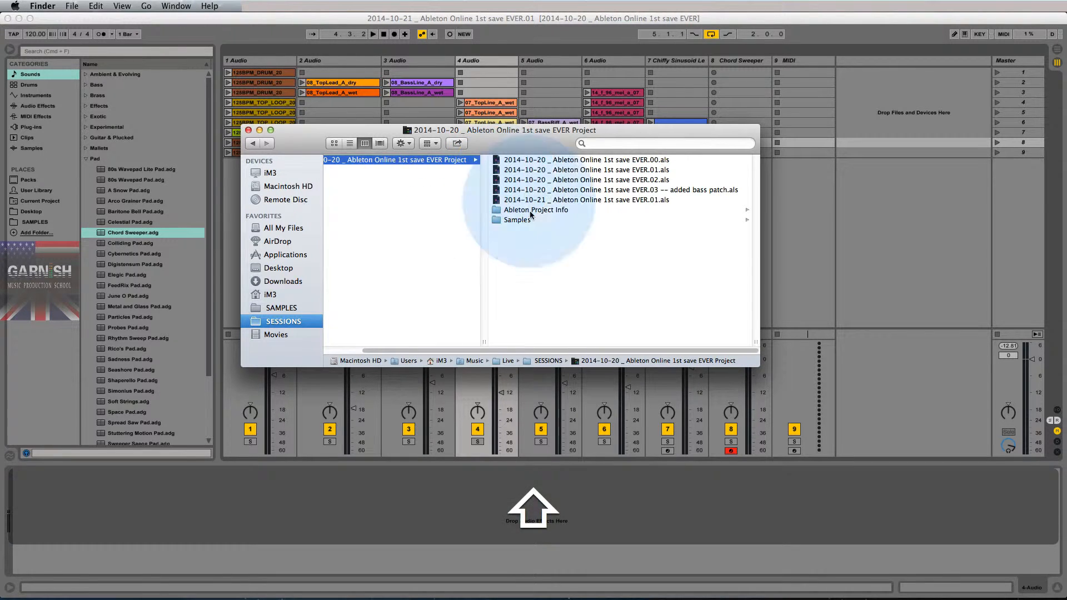
{"action": "left_click", "coordinate": [517, 221]}
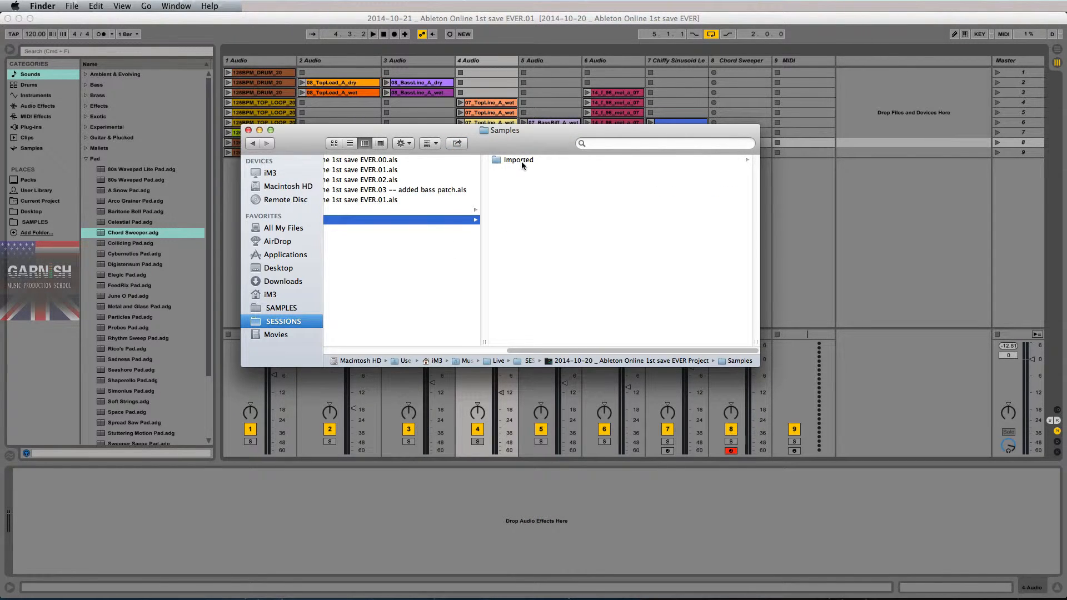
{"action": "left_click", "coordinate": [521, 161]}
{"action": "scroll", "coordinate": [546, 215], "scroll_direction": "down", "scroll_amount": 2}
{"action": "scroll", "coordinate": [546, 215], "scroll_direction": "up", "scroll_amount": 2}
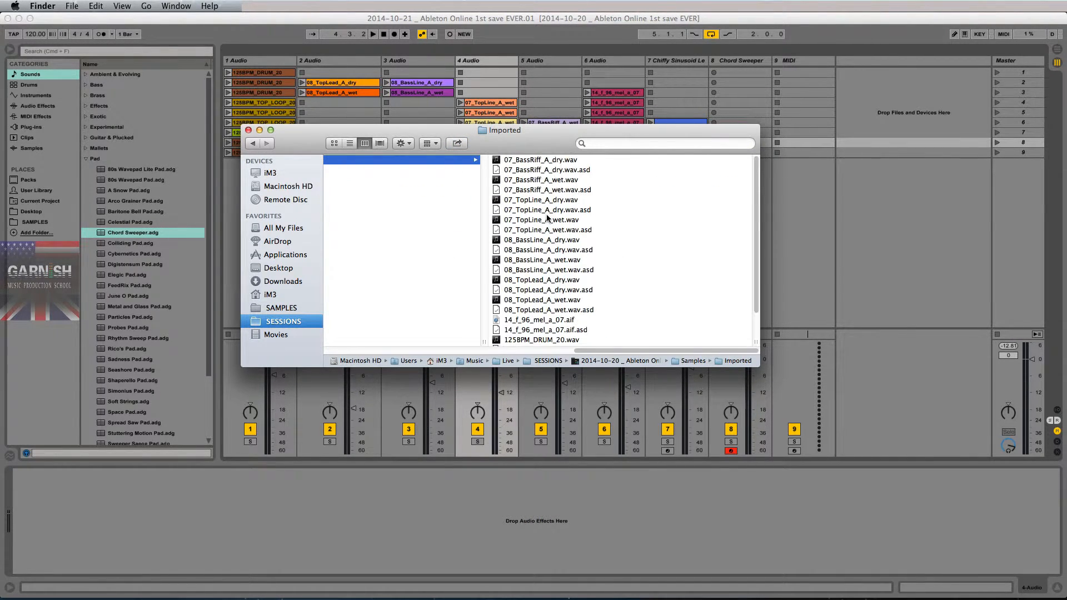
- Preview the 07_BassRiff_A_dry.wav sample and look over the remaining files in the Imported folder
{"action": "left_click", "coordinate": [546, 160]}
{"action": "key", "text": "space"}
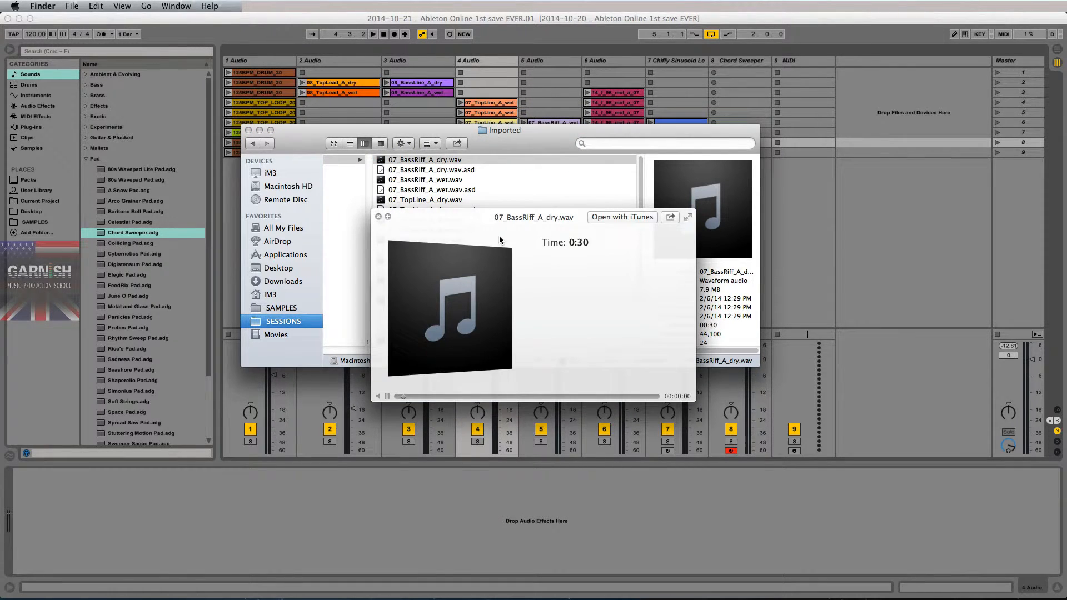
{"action": "key", "text": "space"}
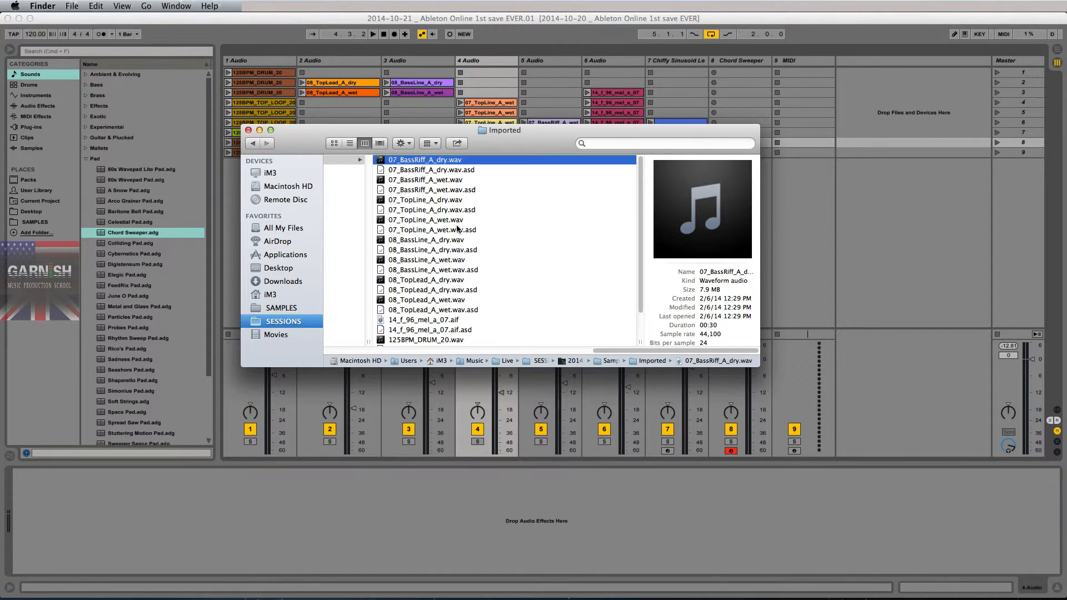
{"action": "scroll", "coordinate": [458, 228], "scroll_direction": "down", "scroll_amount": 3}
{"action": "key", "text": "shift"}
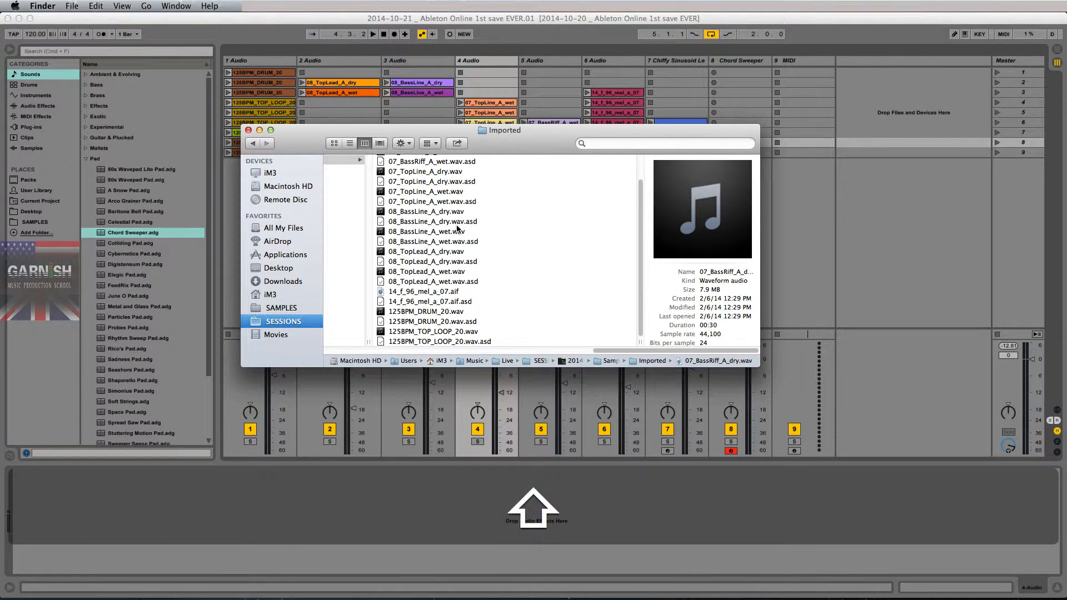
- Return to the project's Samples folder and switch back to Ableton Live
{"action": "scroll", "coordinate": [556, 238], "scroll_direction": "left", "scroll_amount": 5}
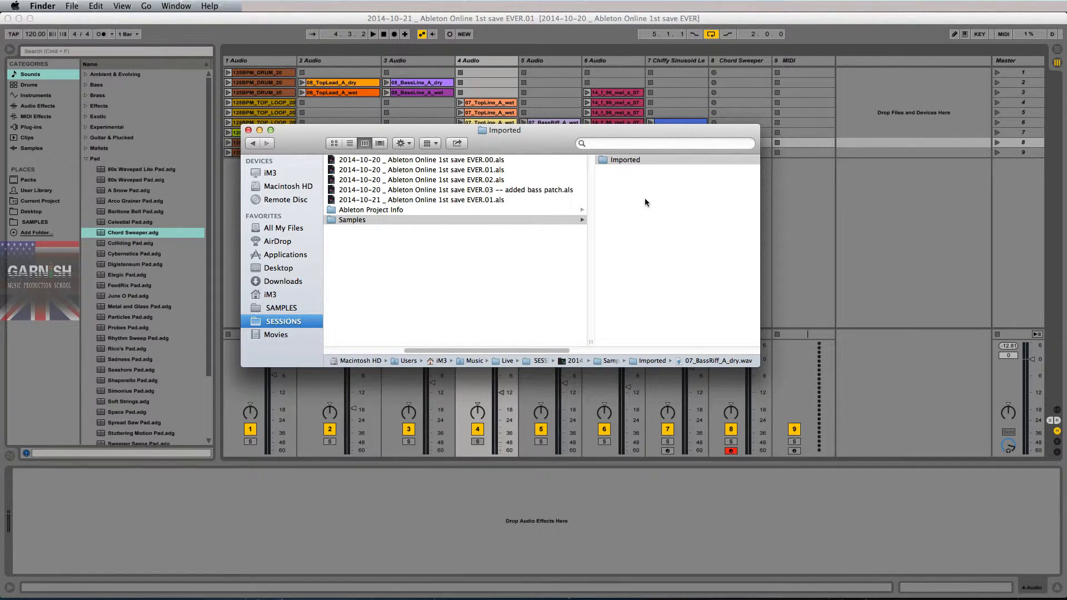
{"action": "left_click", "coordinate": [645, 200]}
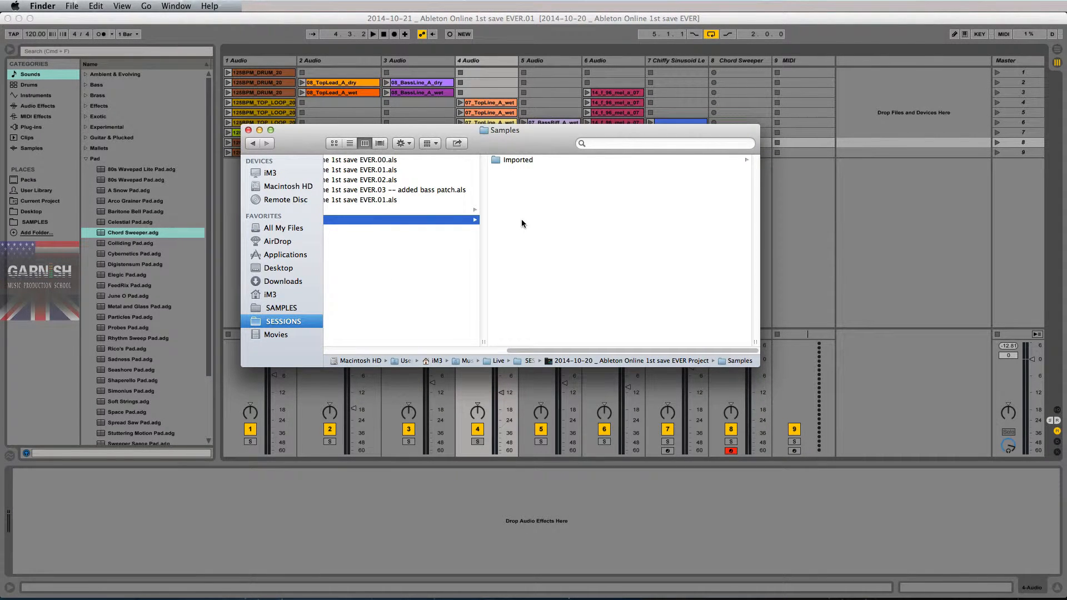
{"action": "left_click", "coordinate": [456, 25]}
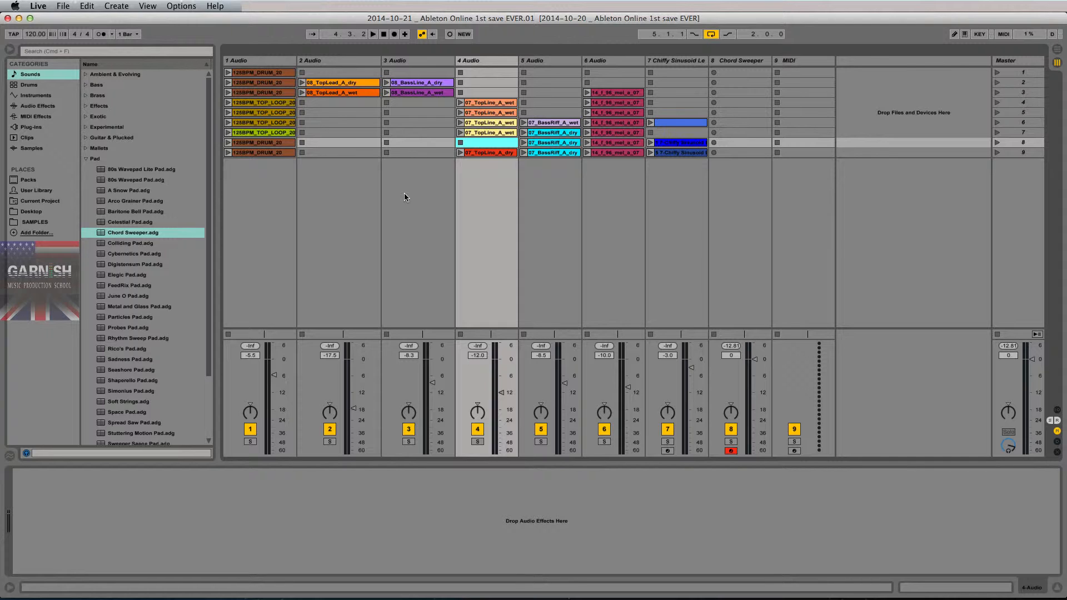
- Switch to Finder, then enlarge and reposition its window to show more of the project's folder structure
{"action": "key", "text": "super+Tab"}
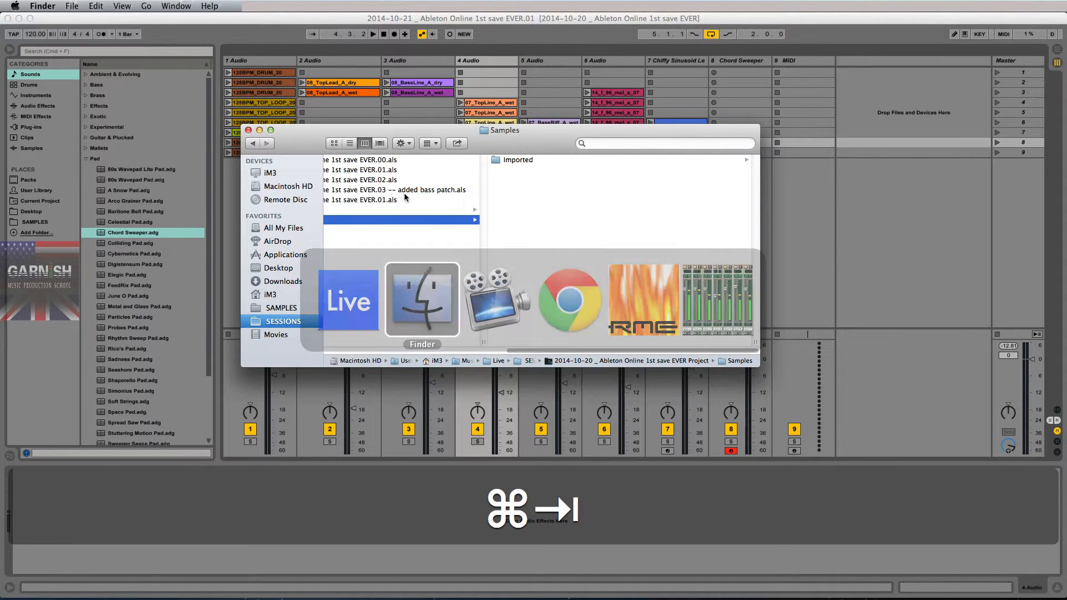
{"action": "left_click_drag", "start_coordinate": [755, 341], "coordinate": [579, 324]}
{"action": "scroll", "coordinate": [580, 312], "scroll_direction": "left", "scroll_amount": 8}
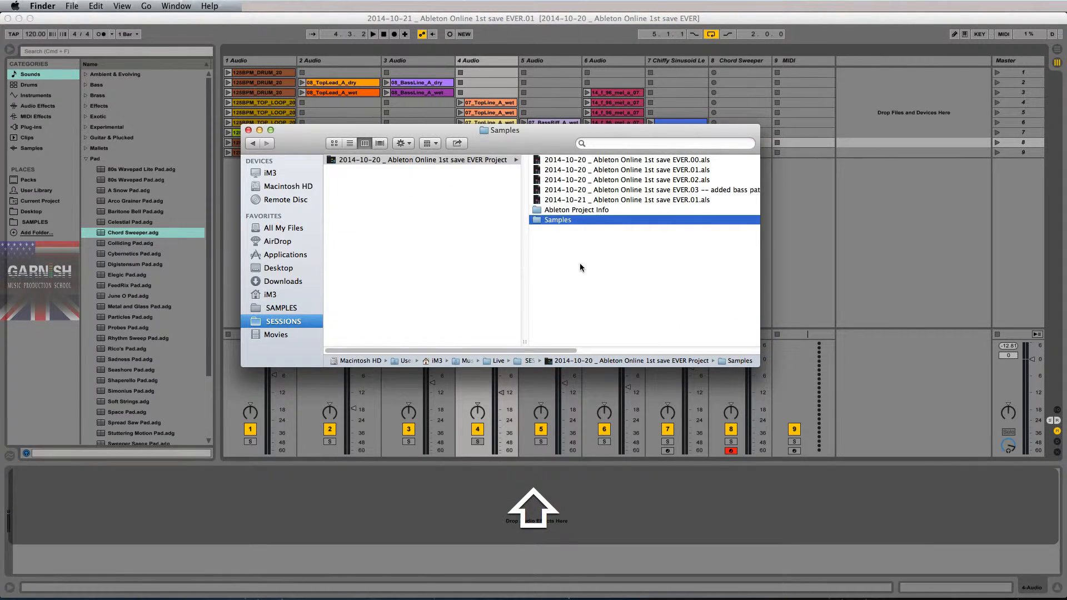
{"action": "scroll", "coordinate": [580, 263], "scroll_direction": "right", "scroll_amount": 5}
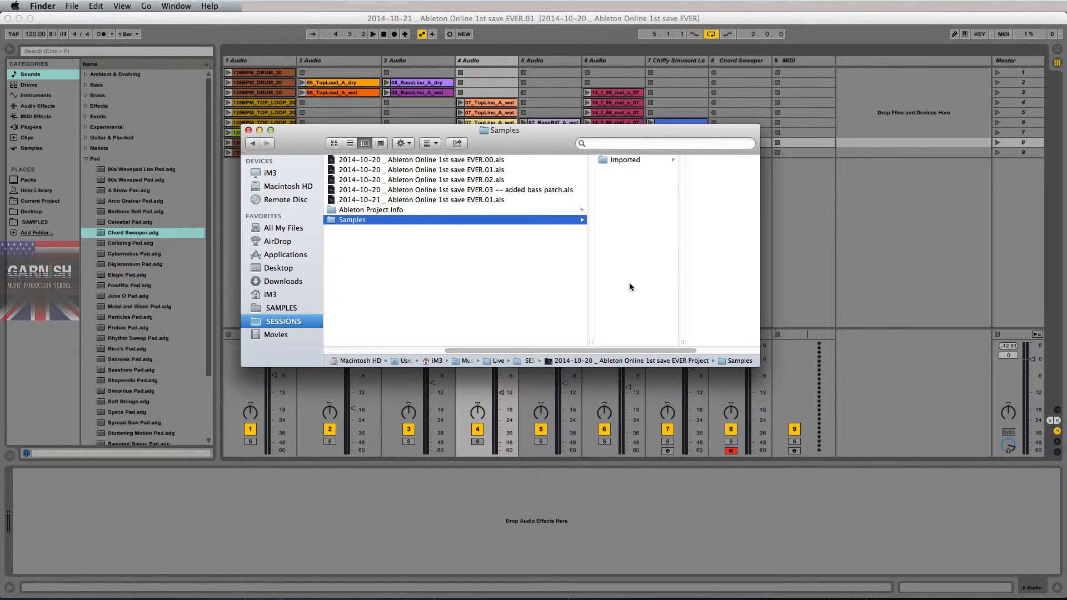
{"action": "left_click_drag", "start_coordinate": [752, 362], "coordinate": [877, 483]}
{"action": "left_click_drag", "start_coordinate": [611, 141], "coordinate": [530, 132]}
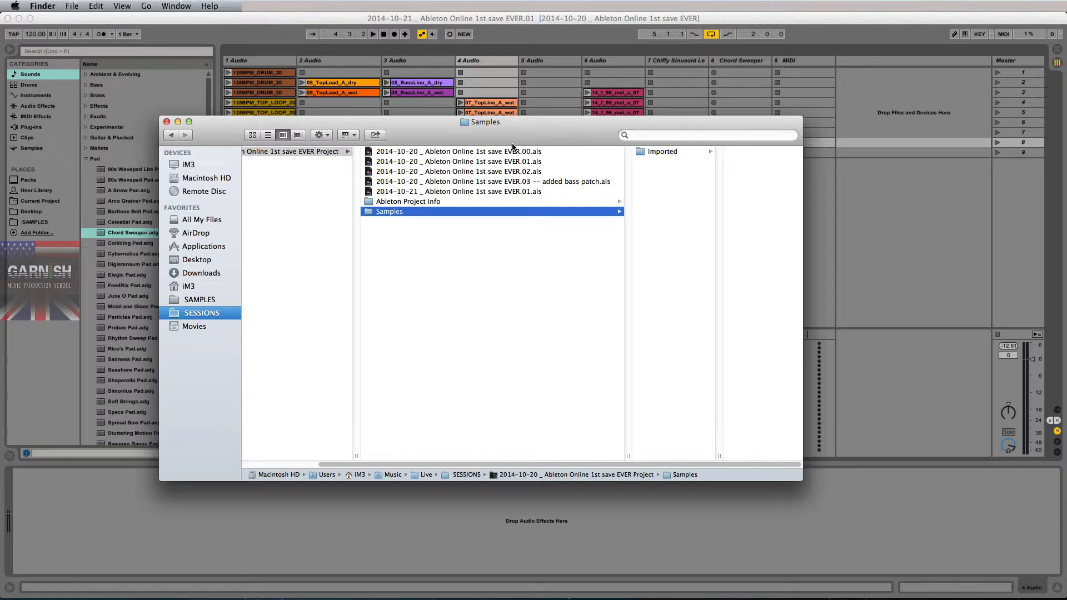
- Open the Imported folder inside the project's Samples folder, select all its sample files, and clear the selection
{"action": "left_click", "coordinate": [327, 152]}
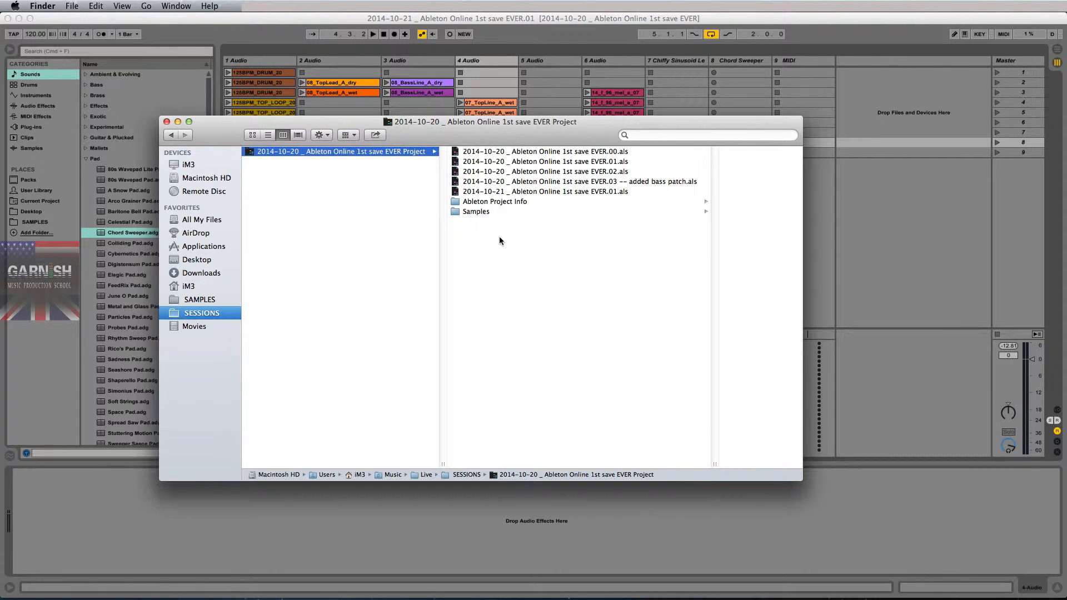
{"action": "left_click", "coordinate": [488, 210]}
{"action": "left_click", "coordinate": [554, 152]}
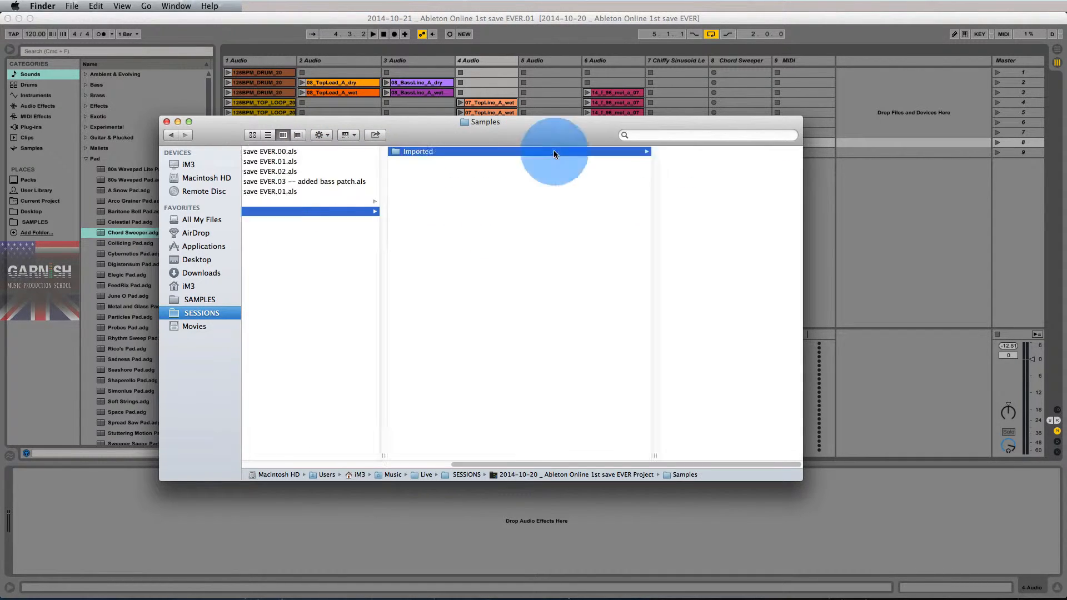
{"action": "left_click_drag", "start_coordinate": [603, 388], "coordinate": [573, 148]}
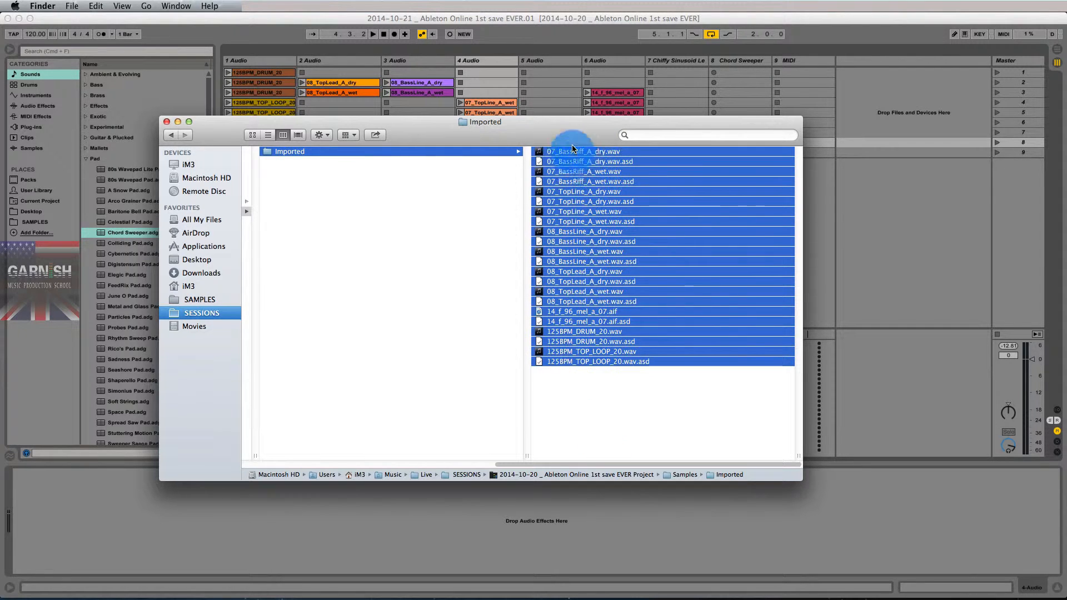
{"action": "left_click", "coordinate": [582, 409]}
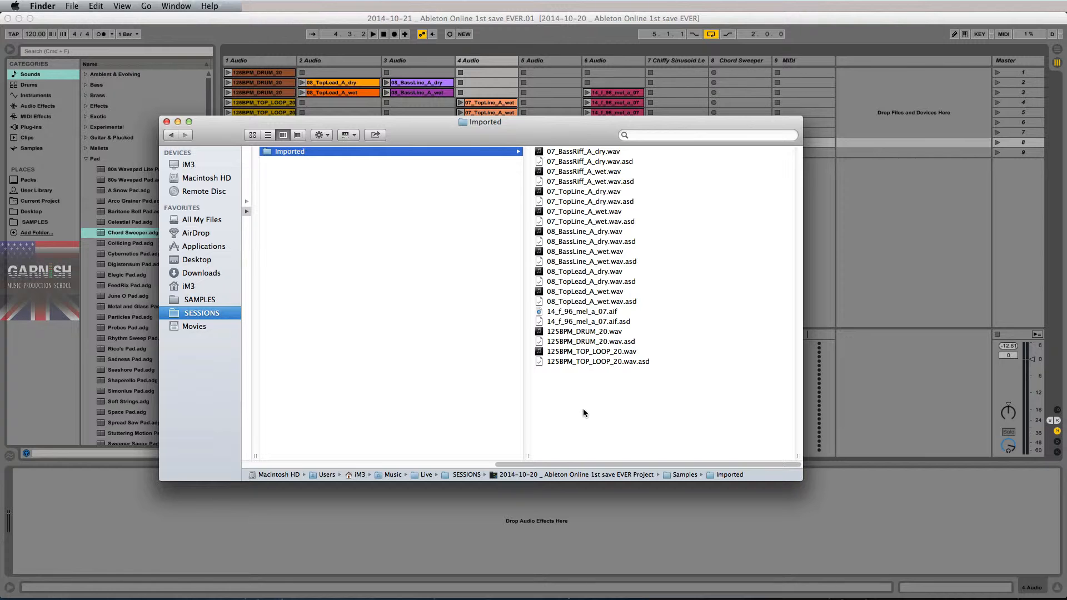
- Go back to the 2014-10-20 project folder and review the path through Samples to the Imported files again
{"action": "scroll", "coordinate": [561, 374], "scroll_direction": "left", "scroll_amount": 5}
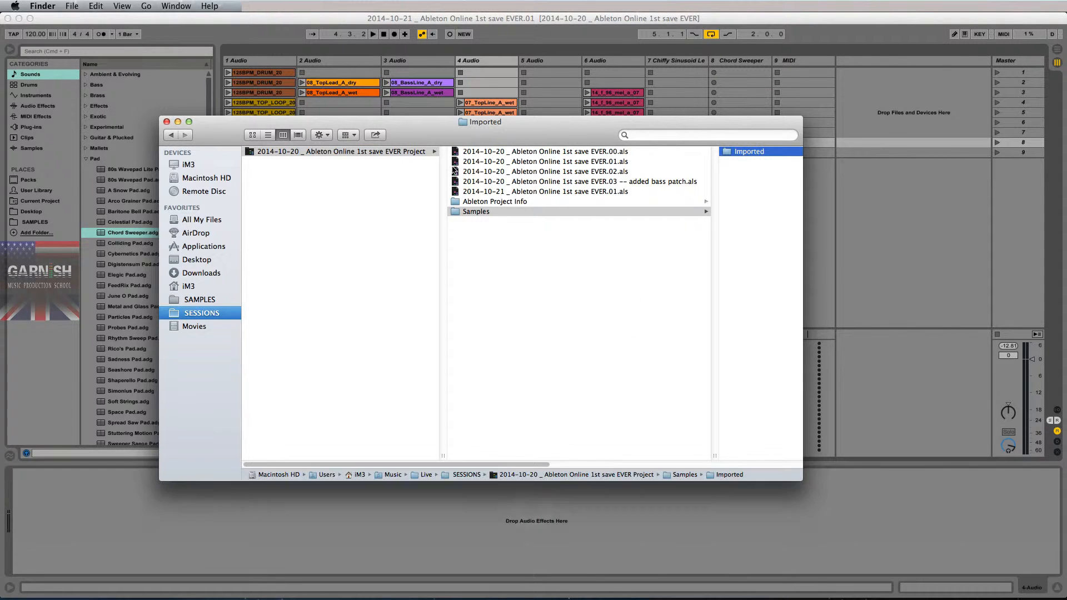
{"action": "left_click", "coordinate": [415, 154]}
{"action": "left_click", "coordinate": [500, 211]}
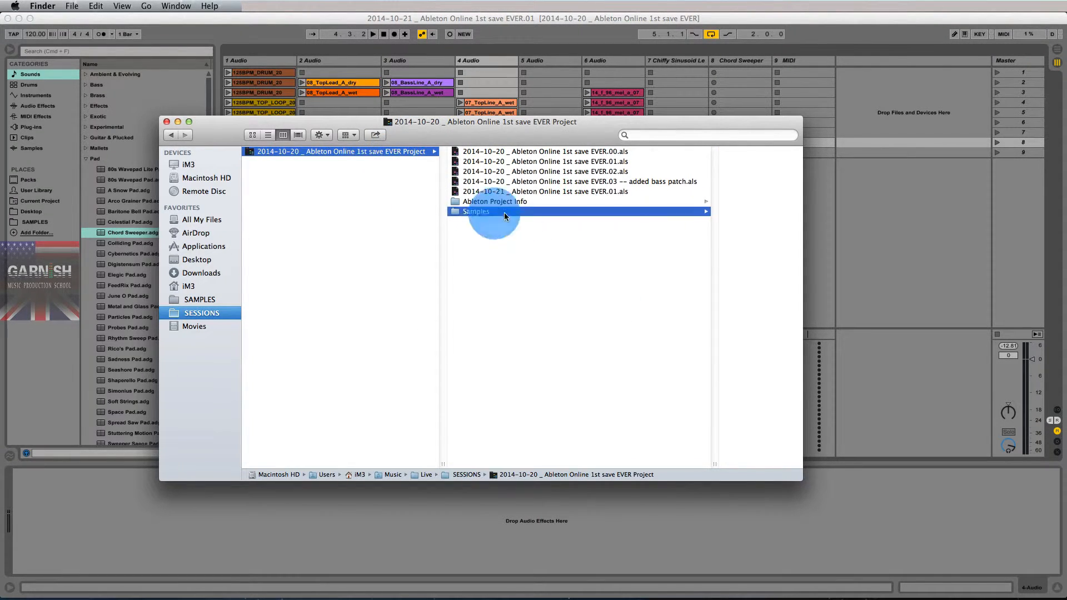
{"action": "left_click", "coordinate": [550, 152]}
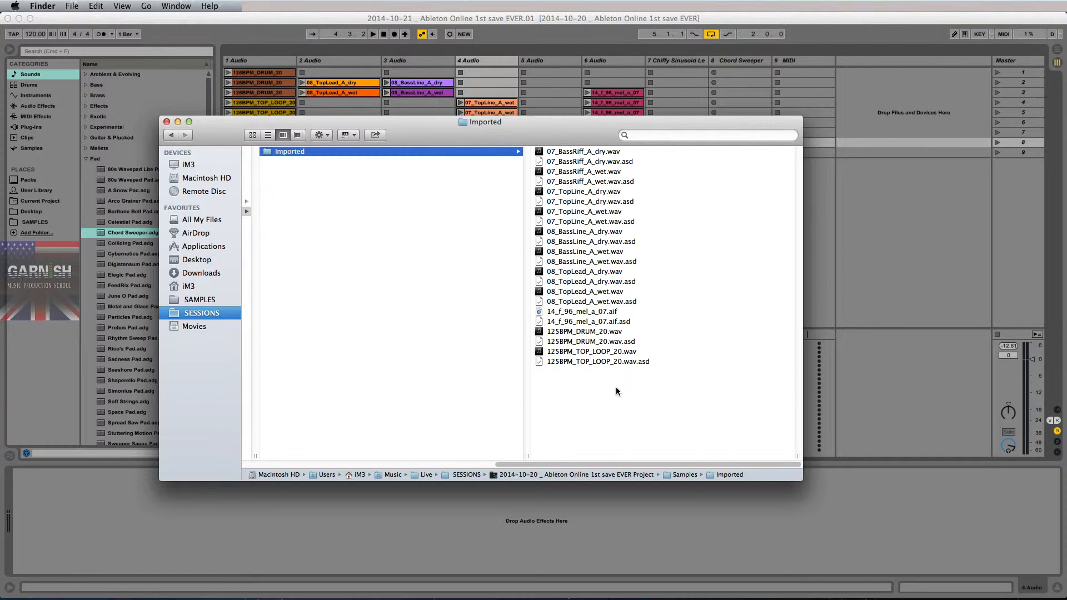
{"action": "left_click", "coordinate": [616, 388]}
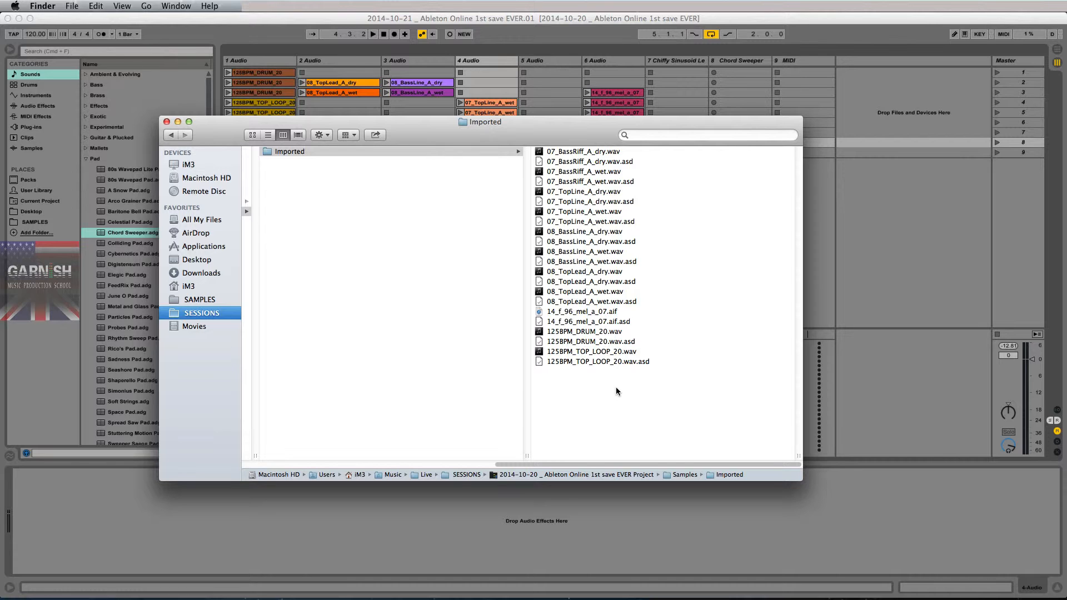
- Switch to Ableton Live, save the set with Collect All and Save using the offered collection options, and select the 4 Audio track
{"action": "left_click", "coordinate": [341, 18]}
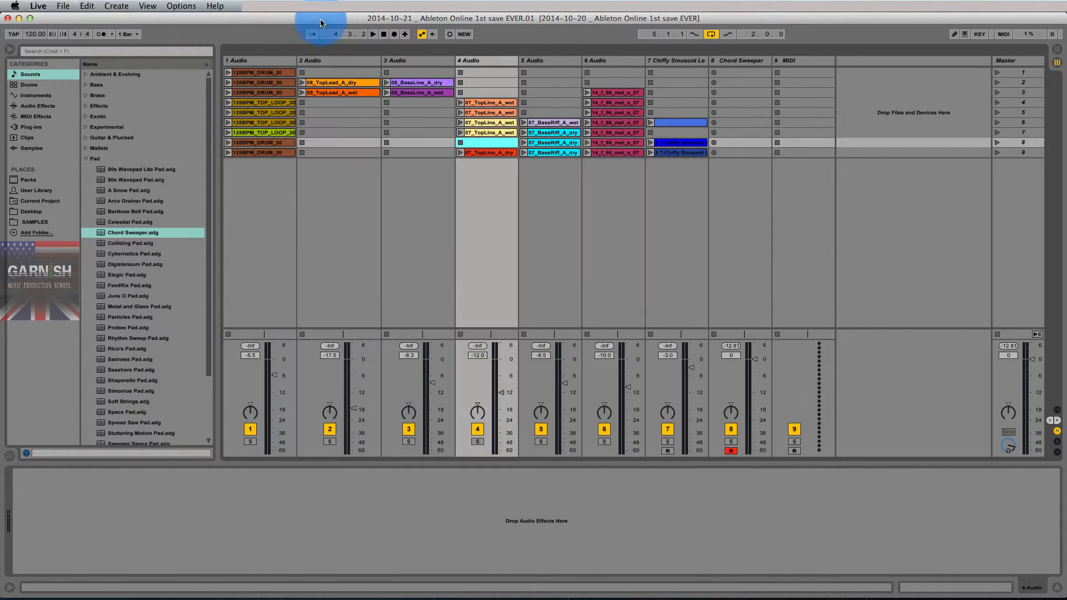
{"action": "left_click", "coordinate": [60, 6]}
{"action": "left_click", "coordinate": [100, 137]}
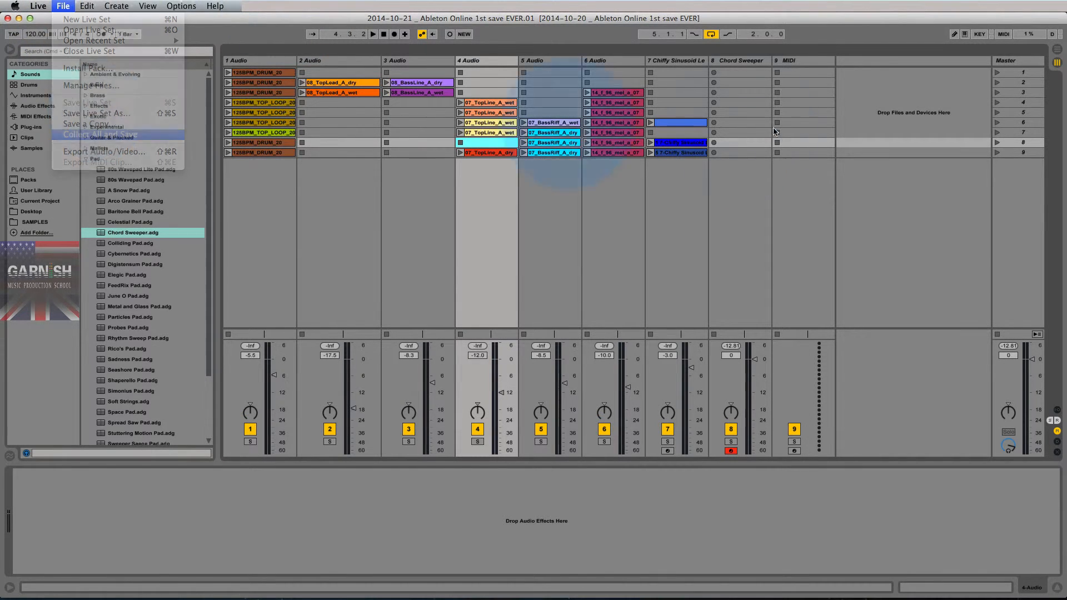
{"action": "left_click", "coordinate": [624, 344]}
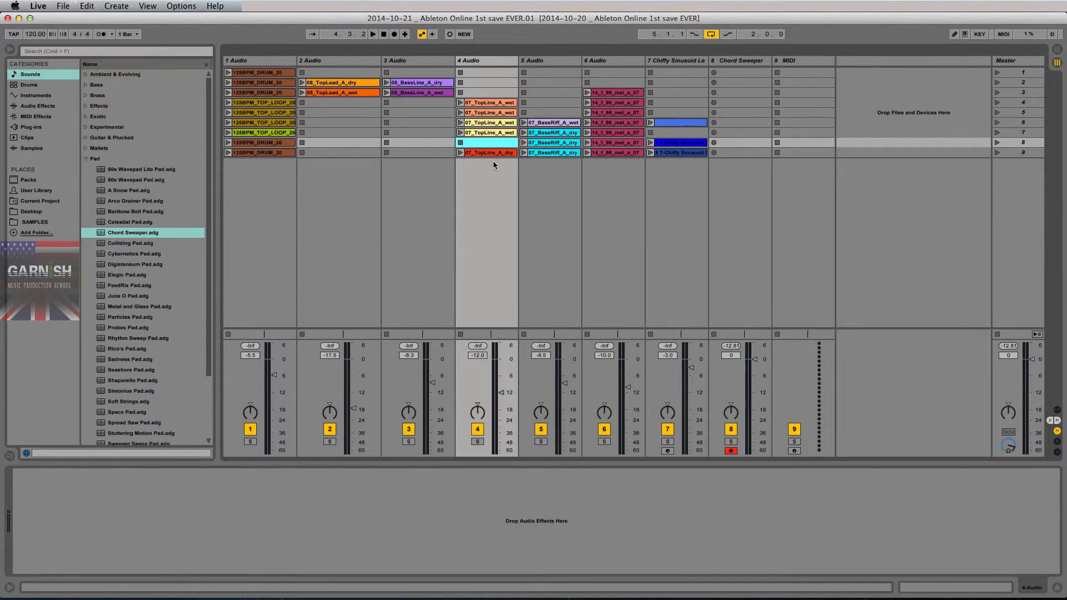
{"action": "left_click", "coordinate": [492, 62]}
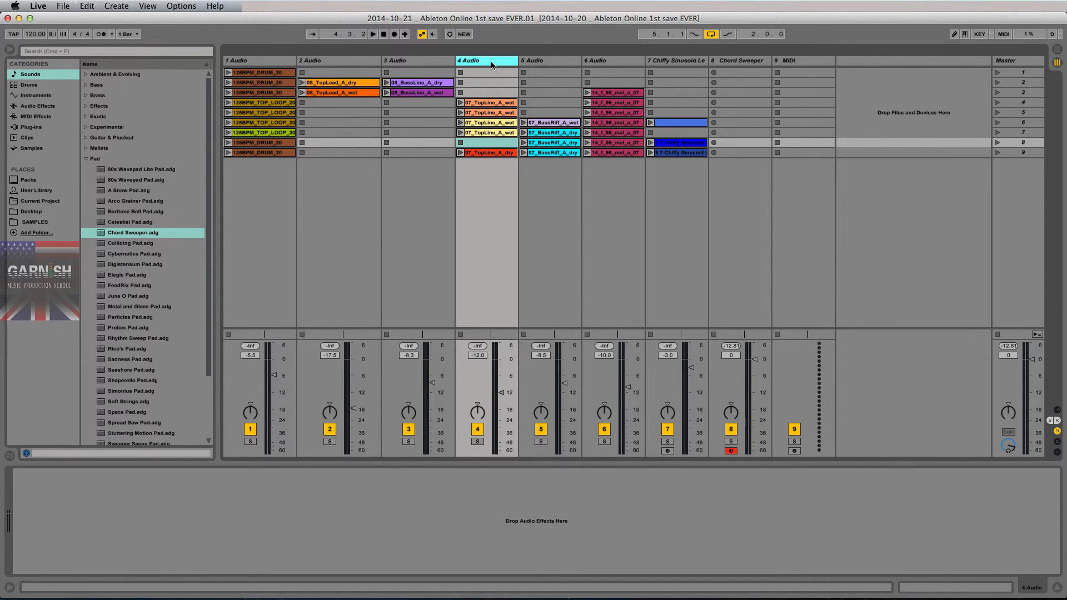
- Switch to Finder and open the Samples folder inside the 2014-10-20 project folder in SESSIONS
{"action": "key", "text": "super+Tab"}
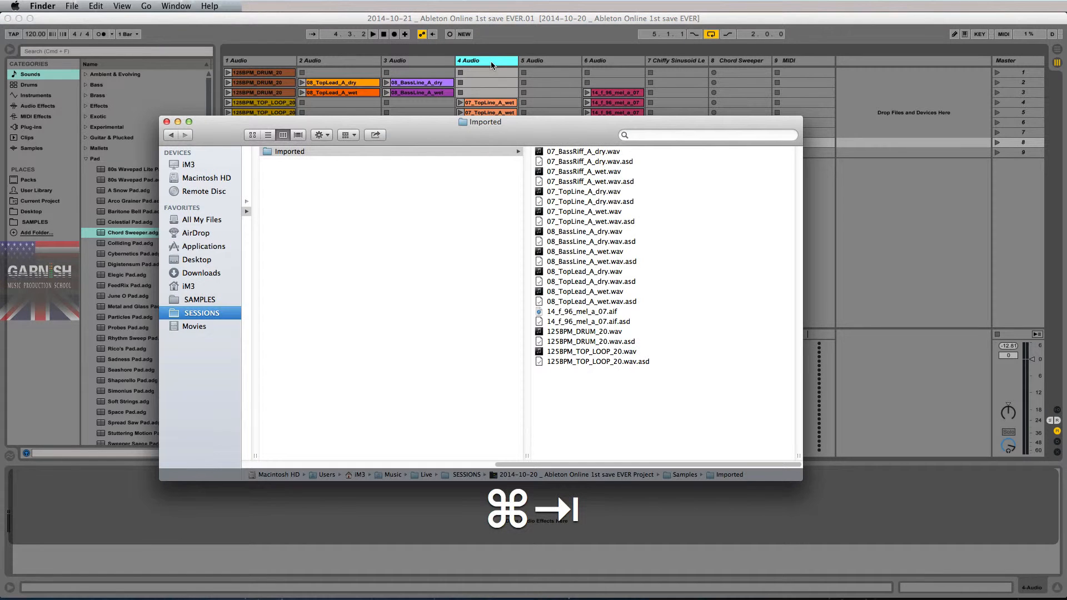
{"action": "scroll", "coordinate": [463, 215], "scroll_direction": "left", "scroll_amount": 5}
{"action": "left_click", "coordinate": [376, 151]}
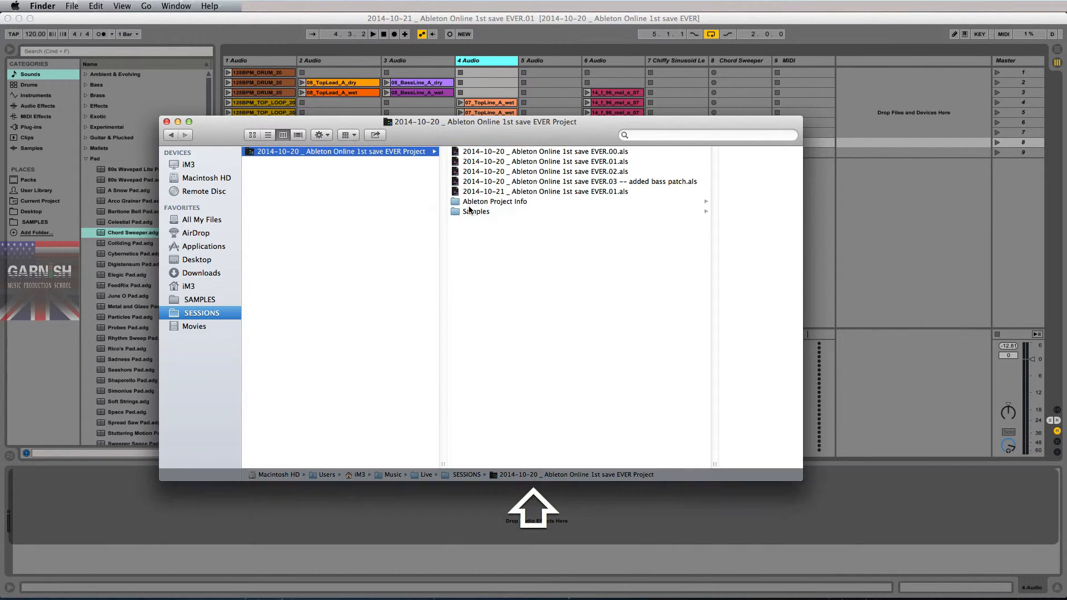
{"action": "left_click", "coordinate": [470, 211]}
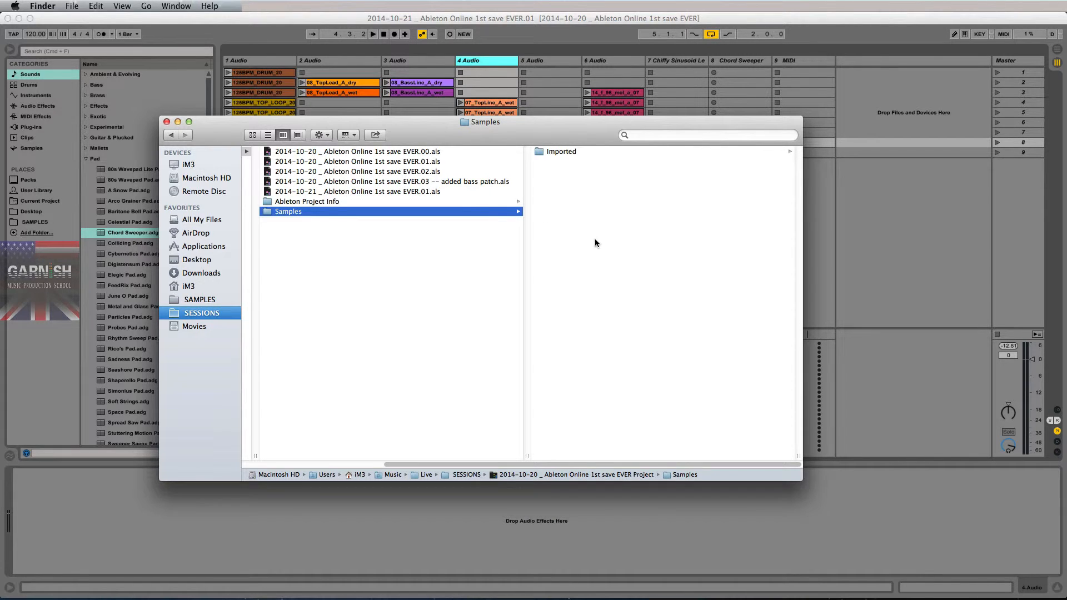
- View the separate SAMPLES library folder, and return to the Samples folder of the 2014-10-20 project in SESSIONS
{"action": "left_click", "coordinate": [200, 299]}
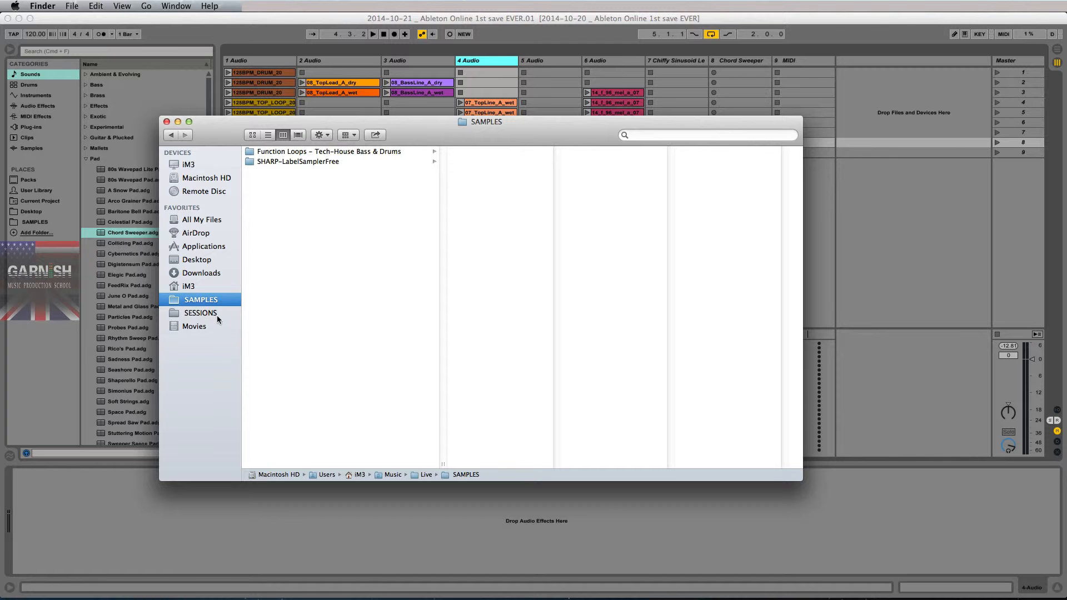
{"action": "left_click", "coordinate": [213, 314]}
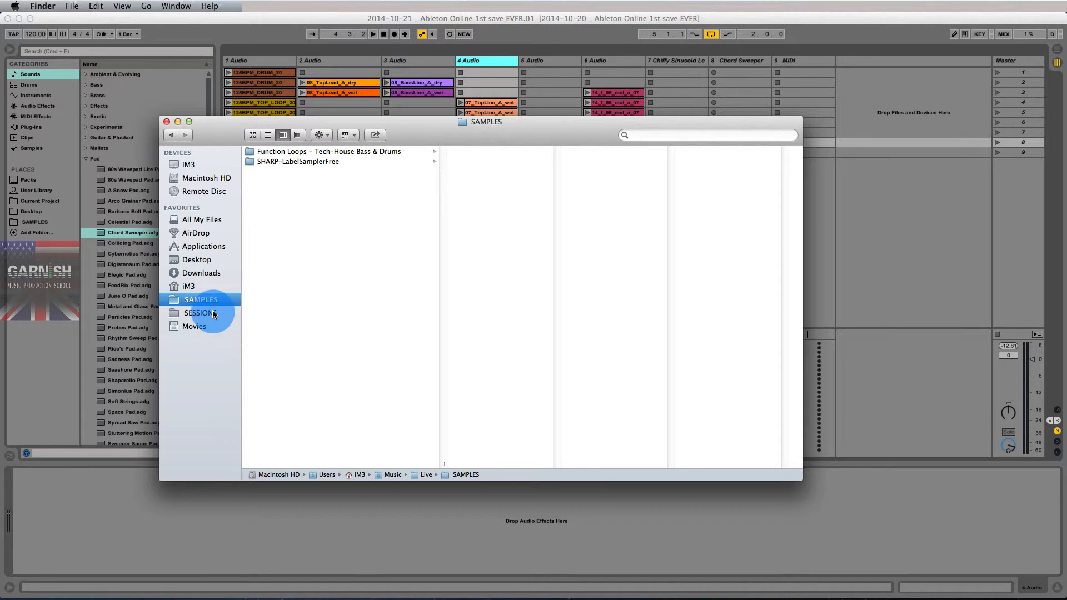
{"action": "left_click", "coordinate": [341, 151]}
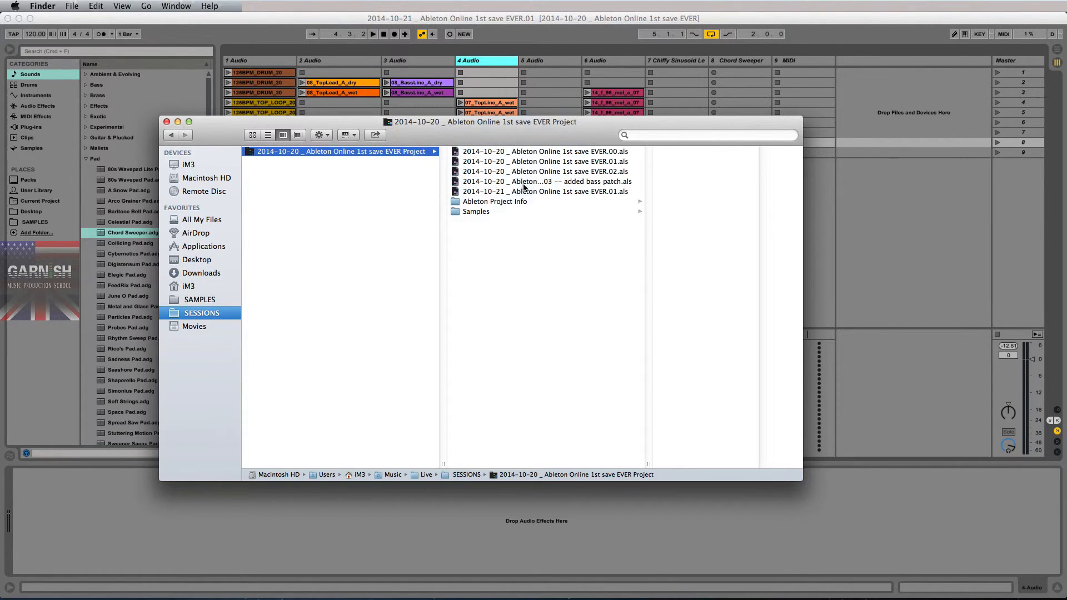
{"action": "left_click", "coordinate": [493, 219]}
{"action": "left_click", "coordinate": [494, 211]}
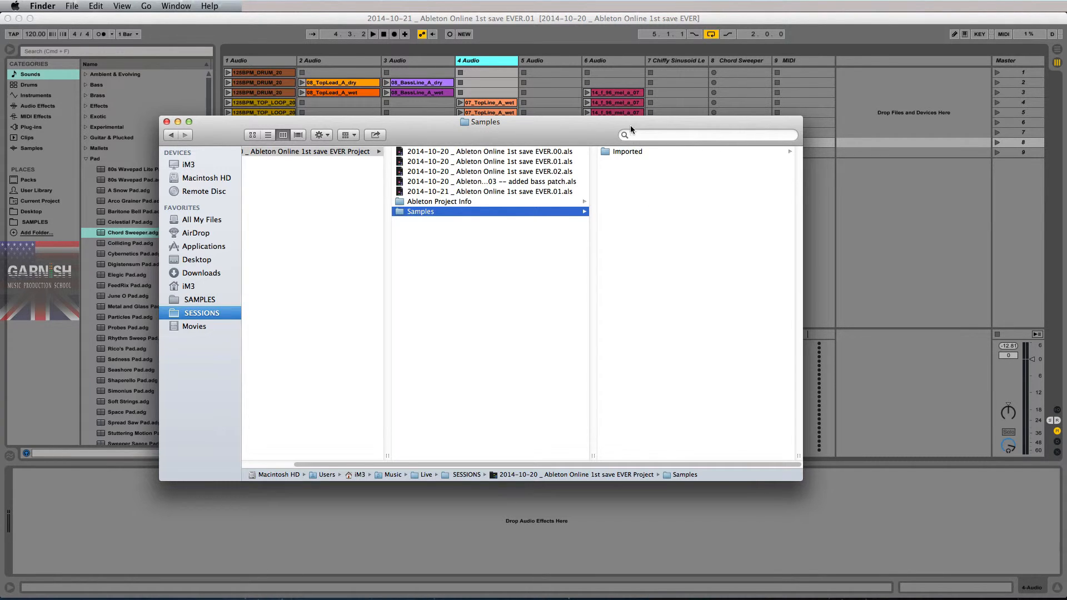
- Open the project's Imported folder, highlight its full list of sample files several times, and clear the selection
{"action": "left_click", "coordinate": [629, 155]}
{"action": "left_click_drag", "start_coordinate": [656, 397], "coordinate": [655, 158]}
{"action": "left_click_drag", "start_coordinate": [646, 399], "coordinate": [653, 158]}
{"action": "left_click_drag", "start_coordinate": [661, 398], "coordinate": [656, 132]}
{"action": "left_click", "coordinate": [661, 381]}
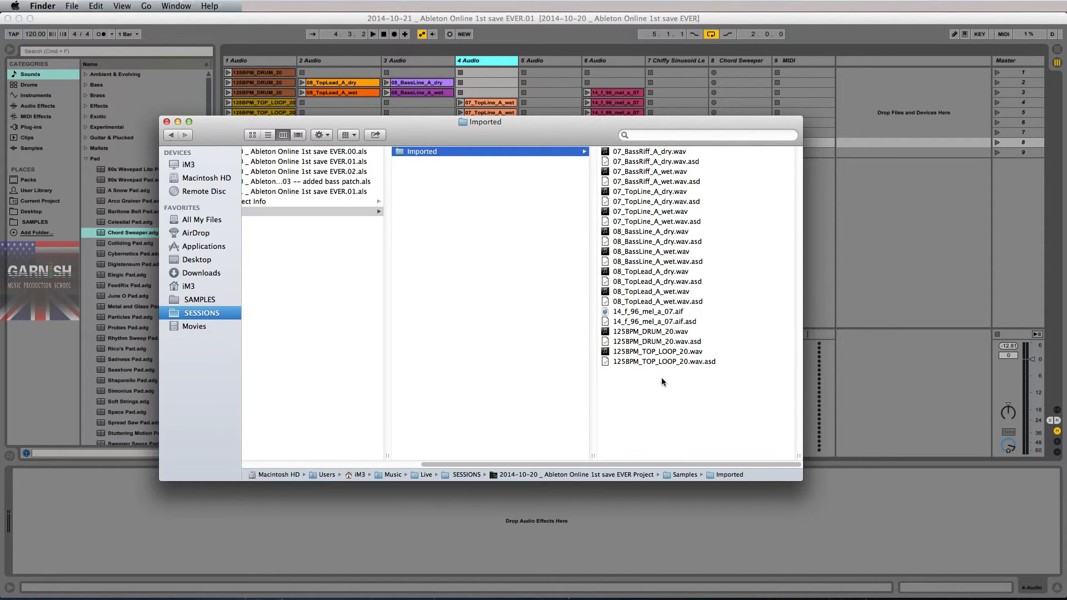
- Look through the BassRiff, TopLine, BassLine and TopLead audio files one by one, deselect them, and move the Finder window slightly
{"action": "left_click", "coordinate": [653, 151]}
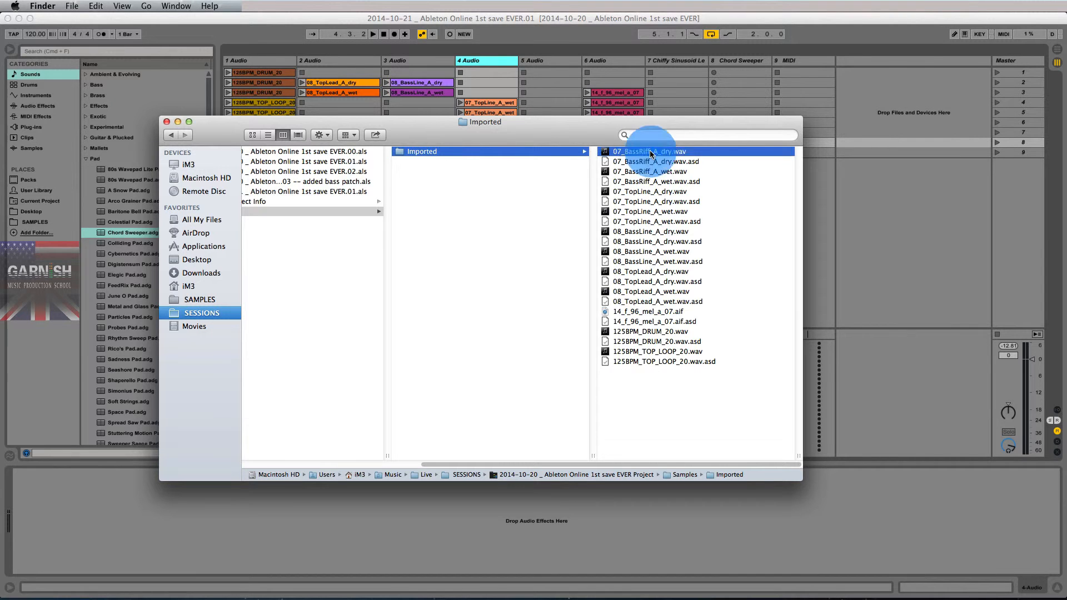
{"action": "left_click", "coordinate": [537, 171]}
{"action": "left_click", "coordinate": [529, 192]}
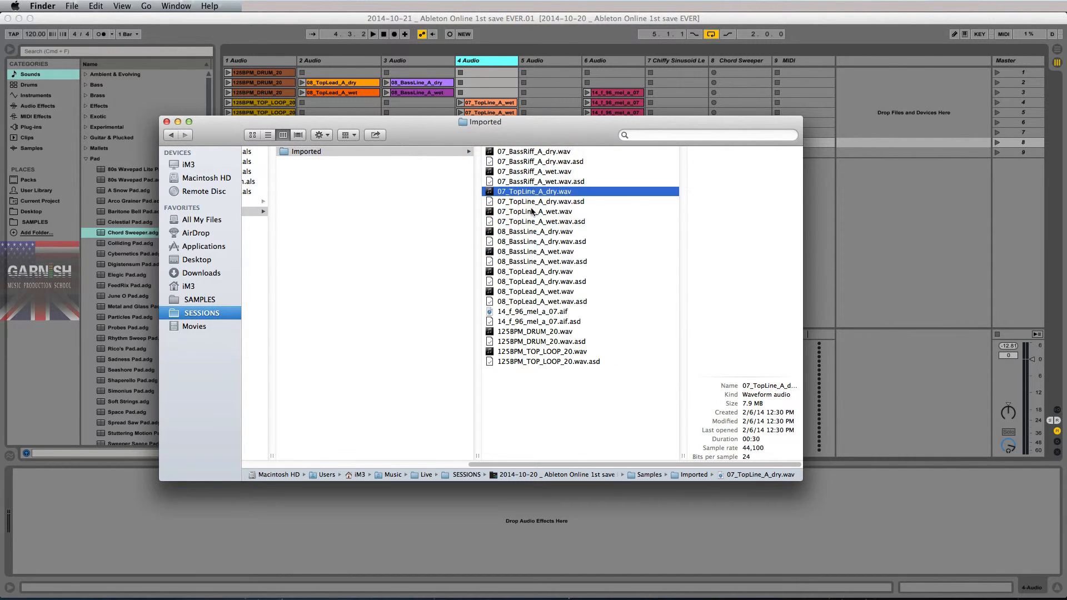
{"action": "left_click", "coordinate": [532, 211]}
{"action": "left_click", "coordinate": [527, 232]}
{"action": "left_click", "coordinate": [524, 253]}
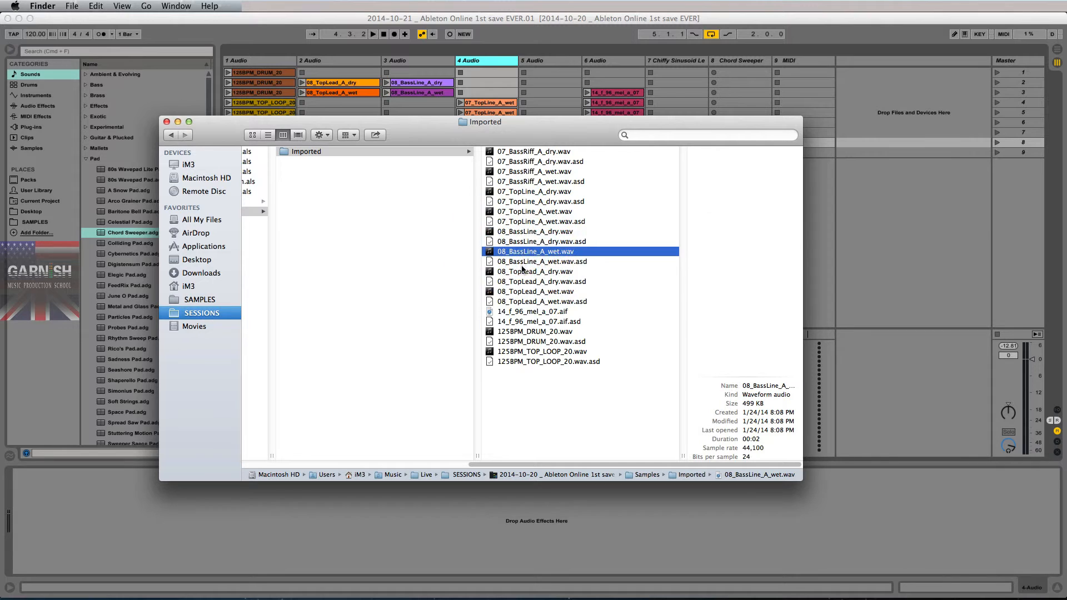
{"action": "left_click", "coordinate": [550, 271]}
{"action": "left_click", "coordinate": [548, 394]}
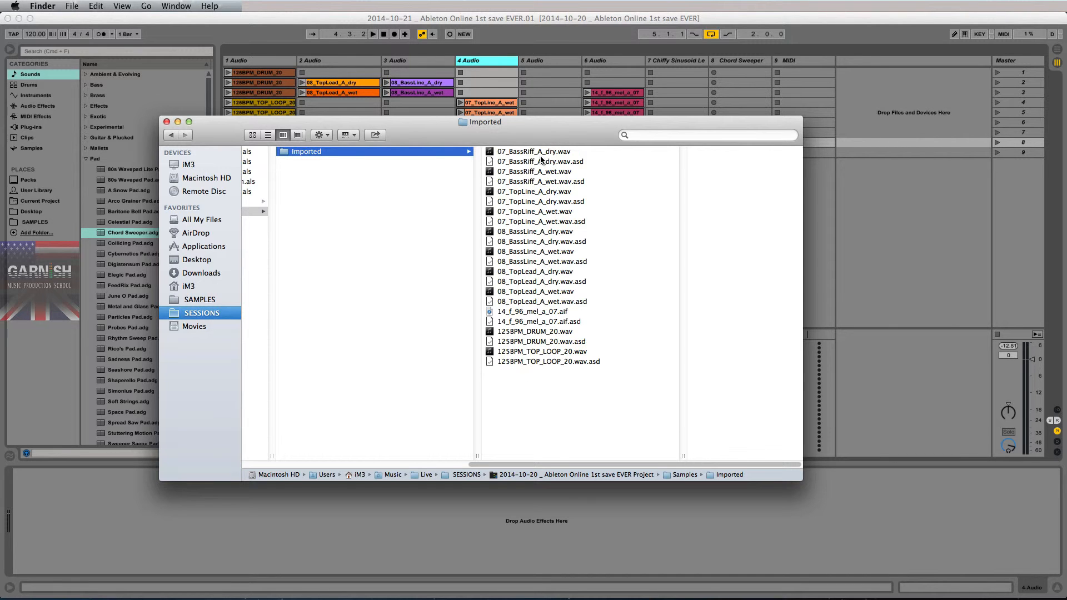
{"action": "left_click_drag", "start_coordinate": [541, 129], "coordinate": [564, 163]}
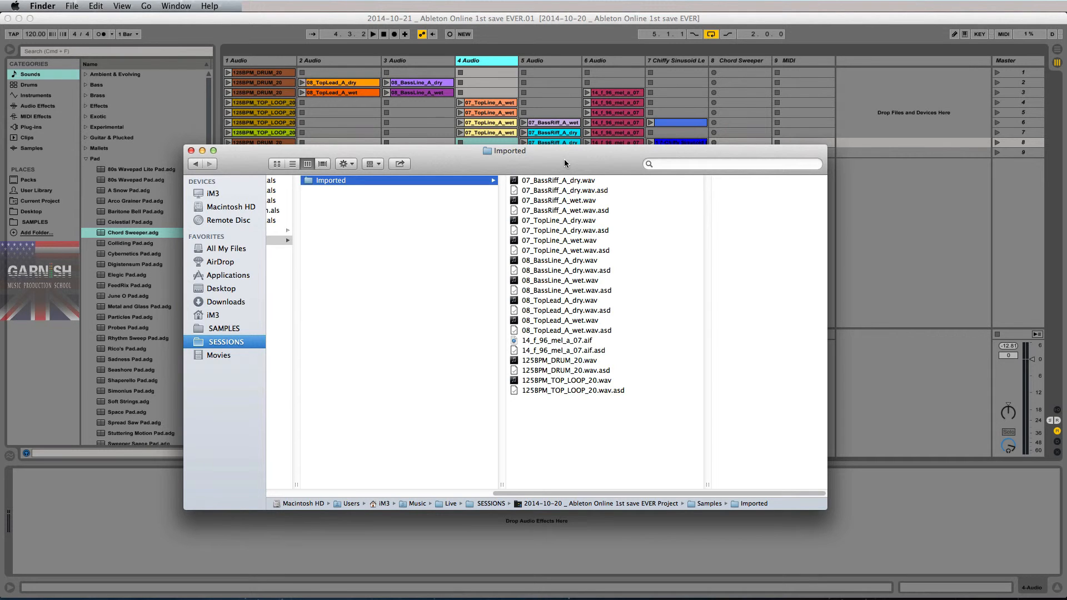
- Return to Ableton Live and run Collect All and Save on the current set again, accepting the file collection options
{"action": "left_click", "coordinate": [135, 20]}
{"action": "left_click", "coordinate": [64, 5]}
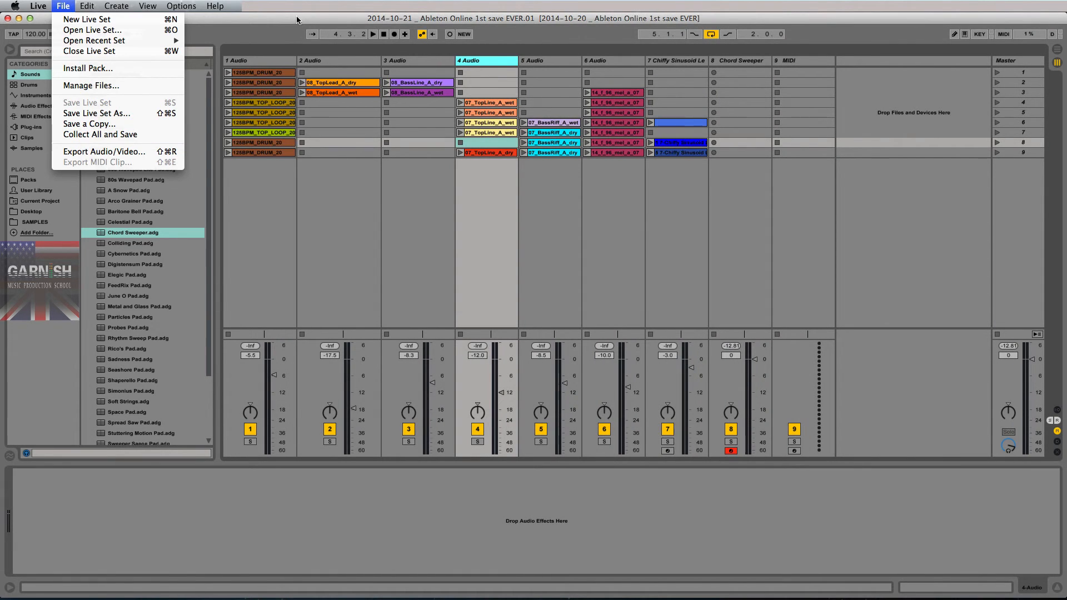
{"action": "left_click", "coordinate": [297, 21]}
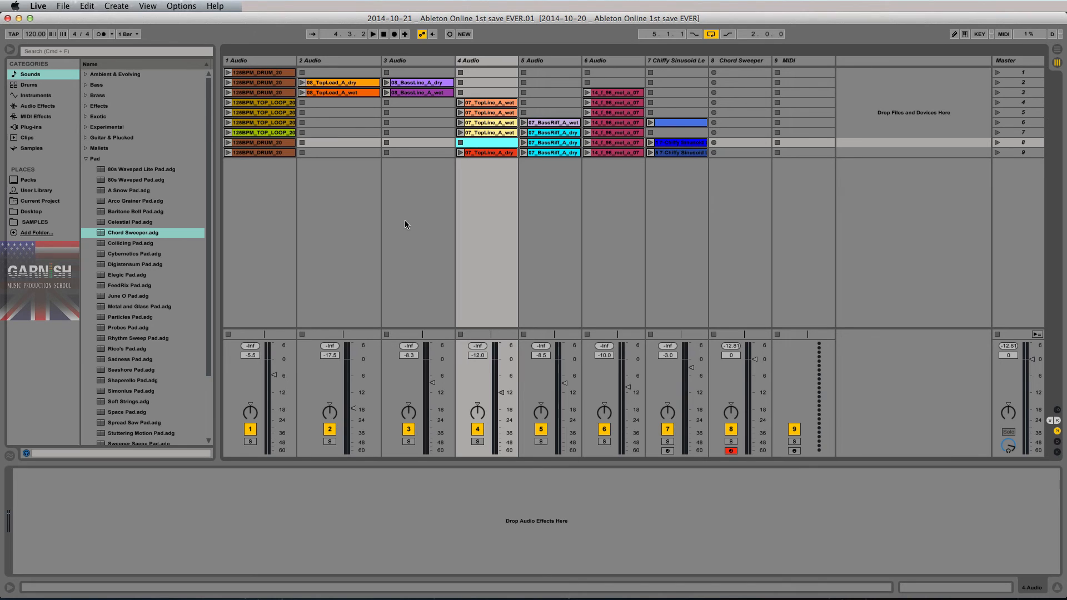
{"action": "left_click", "coordinate": [63, 6]}
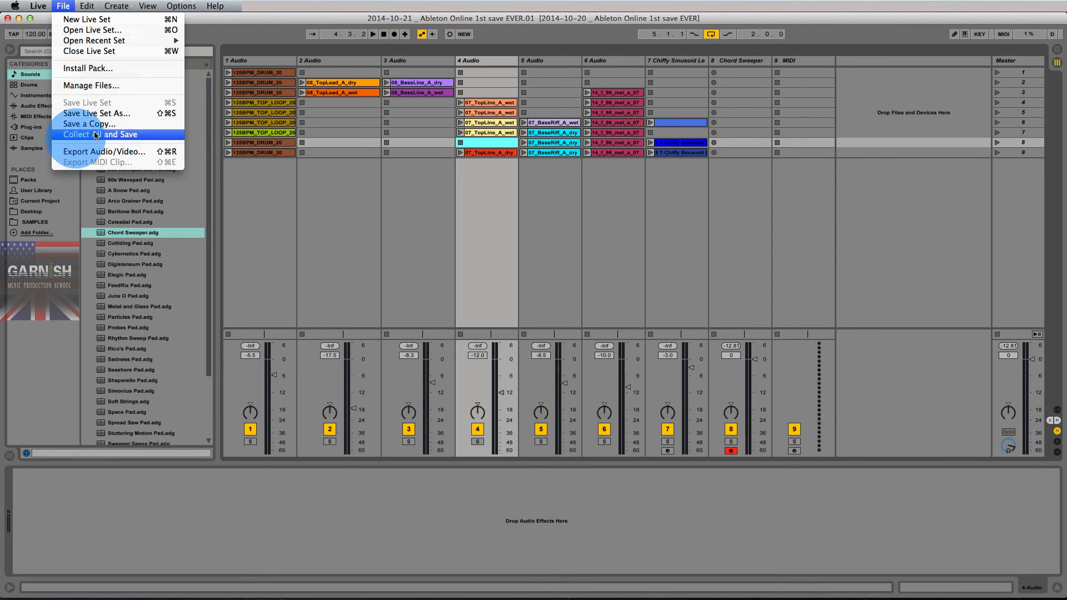
{"action": "left_click", "coordinate": [80, 136]}
{"action": "left_click", "coordinate": [625, 345]}
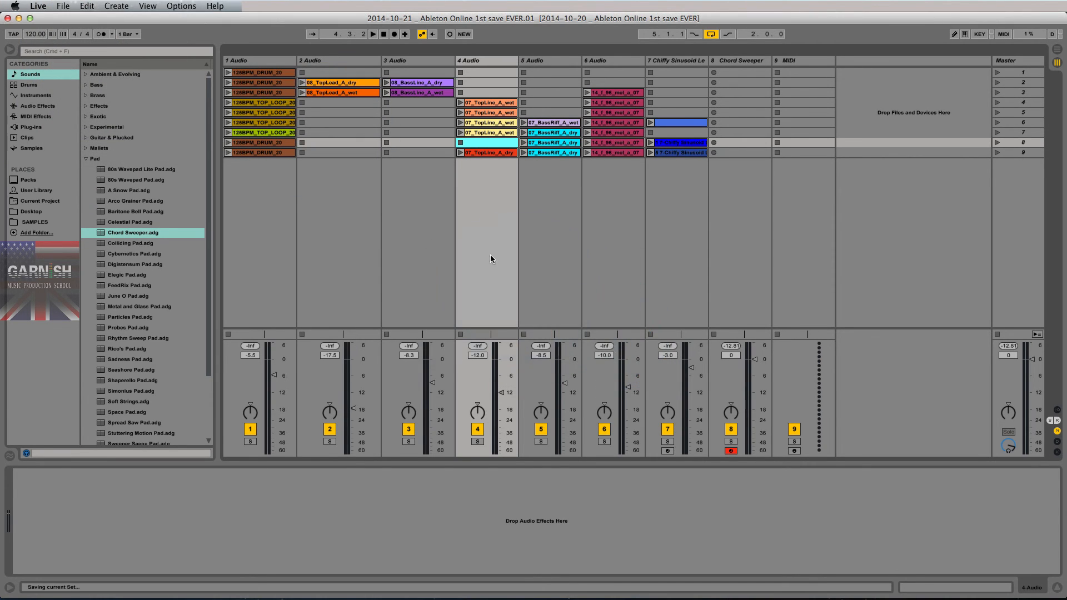